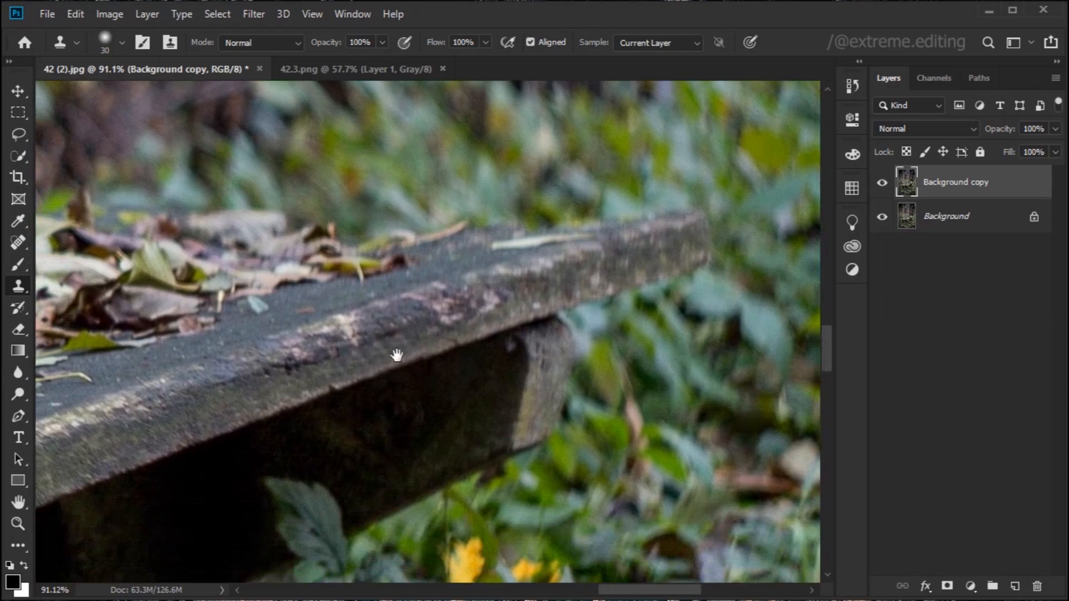
Clone small chipped holes along the front edge of the bench seat plank with the Clone Stamp.
mouse_move(449, 335)
mouse_down()
mouse_move(506, 166)
mouse_move(382, 365)
mouse_move(468, 308)
mouse_move(461, 353)
mouse_up()
key(ctrl+z)
key(ctrl+z)
key(ctrl+z)
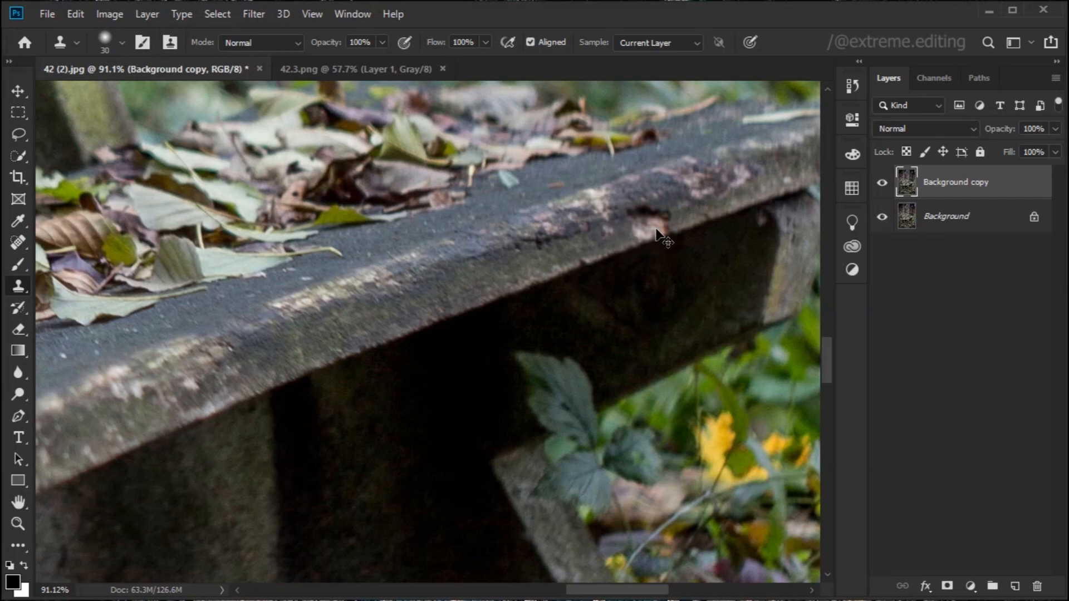
mouse_move(436, 312)
mouse_down()
mouse_move(478, 287)
mouse_move(455, 284)
mouse_up()
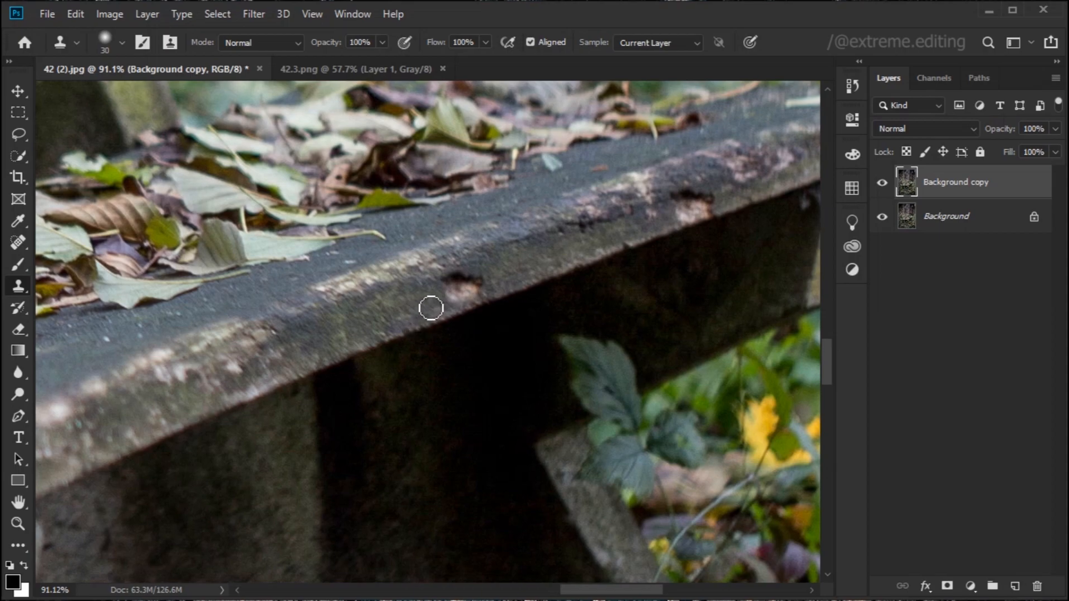
drag(417, 310, 427, 292)
drag(379, 356, 480, 239)
scroll(475, 295, down, 3)
mouse_move(408, 333)
mouse_down()
mouse_move(539, 301)
mouse_move(542, 315)
mouse_move(529, 308)
mouse_up()
scroll(515, 296, down, 3)
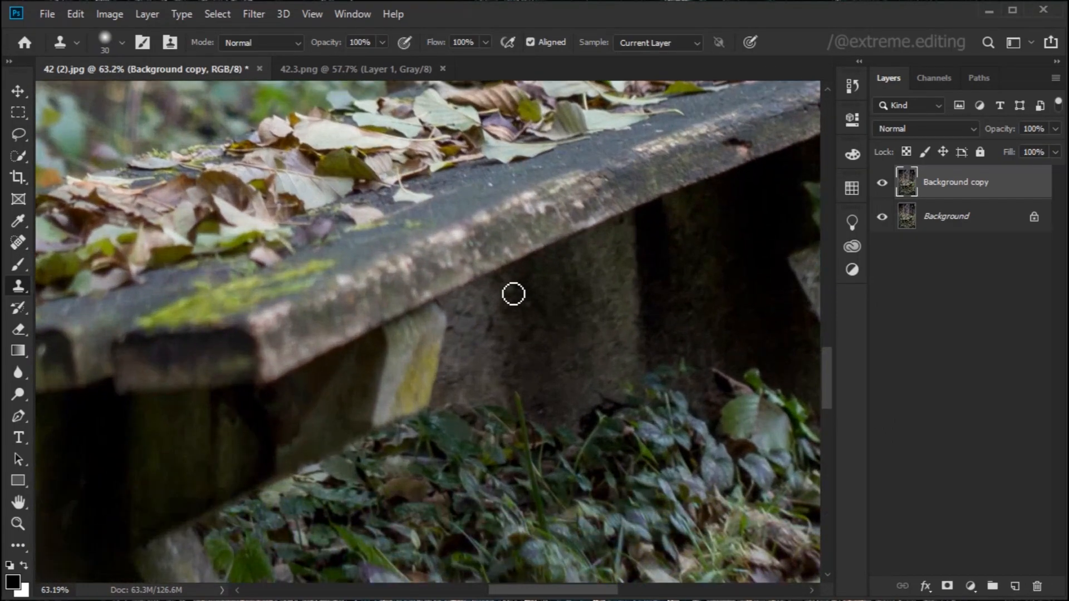
Enlarge the Clone Stamp brush to 60 px and retouch the support under the bench's near end.
drag(435, 362, 453, 375)
scroll(439, 420, up, 3)
scroll(410, 324, up, 2)
mouse_move(380, 423)
mouse_down()
mouse_move(374, 381)
mouse_move(400, 382)
mouse_up()
key(bracketright)
key(bracketright)
key(bracketright)
key(bracketright)
key(bracketright)
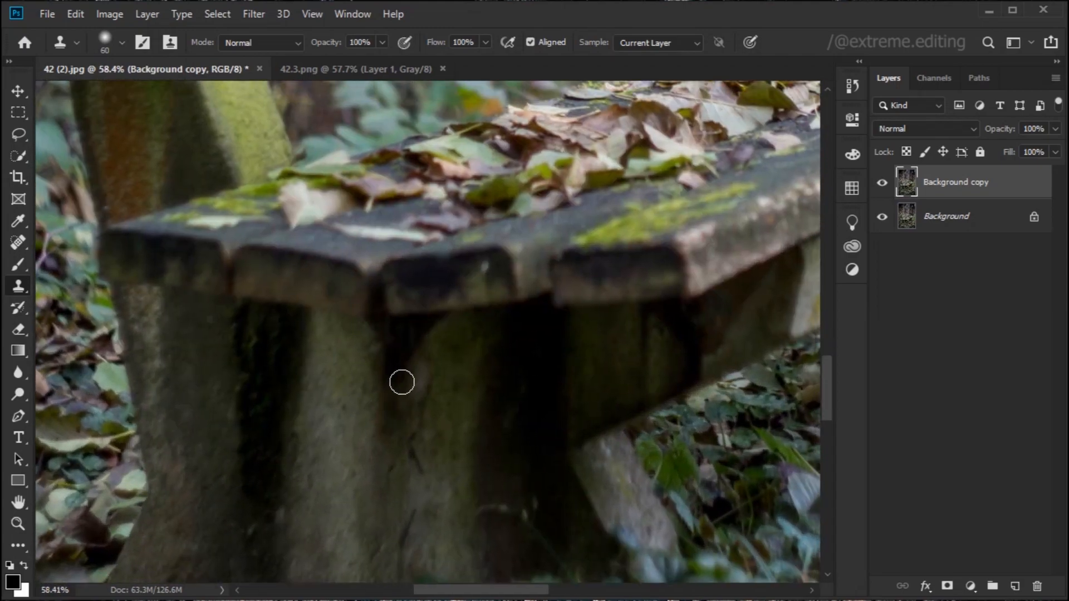
drag(412, 529, 393, 408)
scroll(393, 408, up, 1)
scroll(388, 380, down, 3)
Set the Clone Stamp opacity to 50% and retouch the upper board of the bench's backrest.
drag(532, 332, 475, 353)
scroll(475, 353, up, 3)
scroll(236, 379, down, 3)
drag(131, 111, 434, 456)
scroll(373, 399, up, 5)
scroll(435, 456, down, 4)
drag(425, 338, 394, 294)
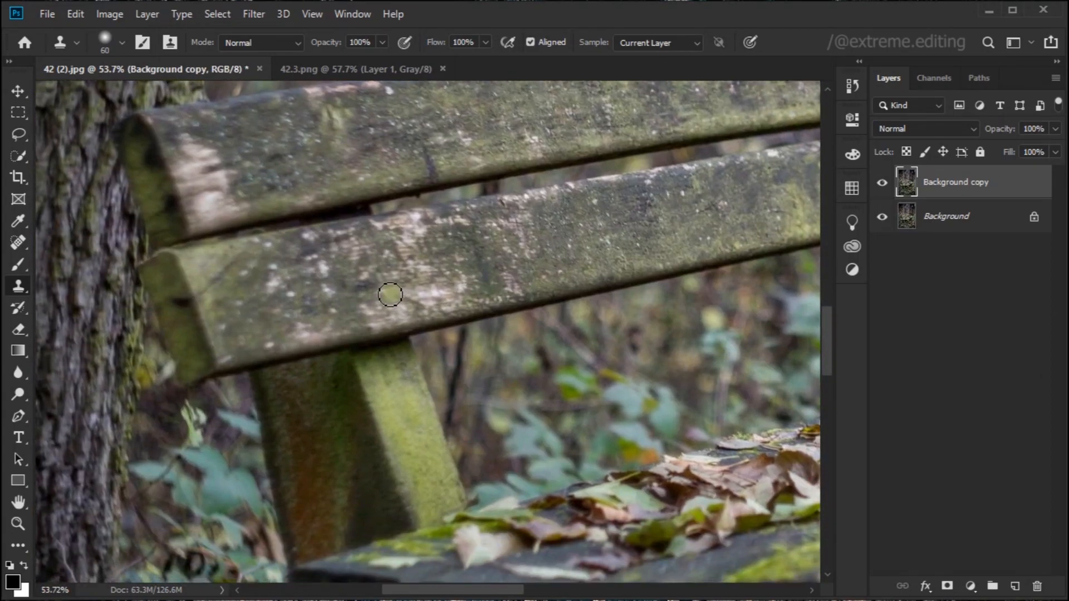
drag(588, 335, 437, 414)
scroll(437, 414, down, 5)
scroll(584, 385, up, 2)
drag(329, 45, 301, 45)
mouse_move(641, 348)
mouse_down()
mouse_move(573, 346)
mouse_move(613, 372)
mouse_move(651, 427)
mouse_up()
scroll(286, 352, up, 3)
scroll(286, 353, right, 2)
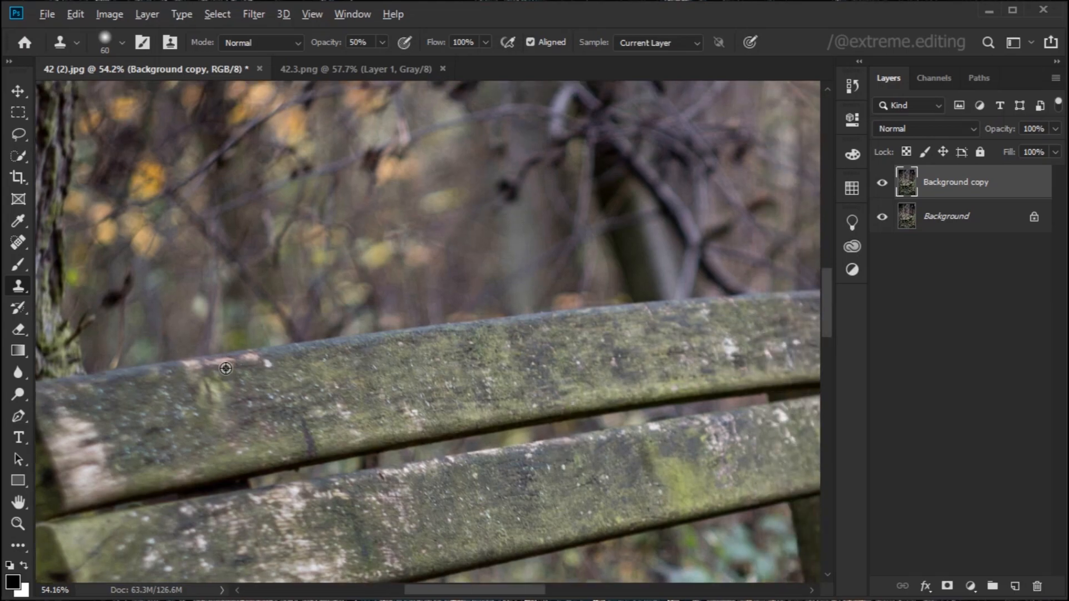
Compare the whole photo before and after retouching by hiding and showing the Background copy layer.
scroll(490, 436, down, 3)
drag(490, 436, 498, 361)
scroll(569, 393, down, 3)
scroll(569, 394, down, 4)
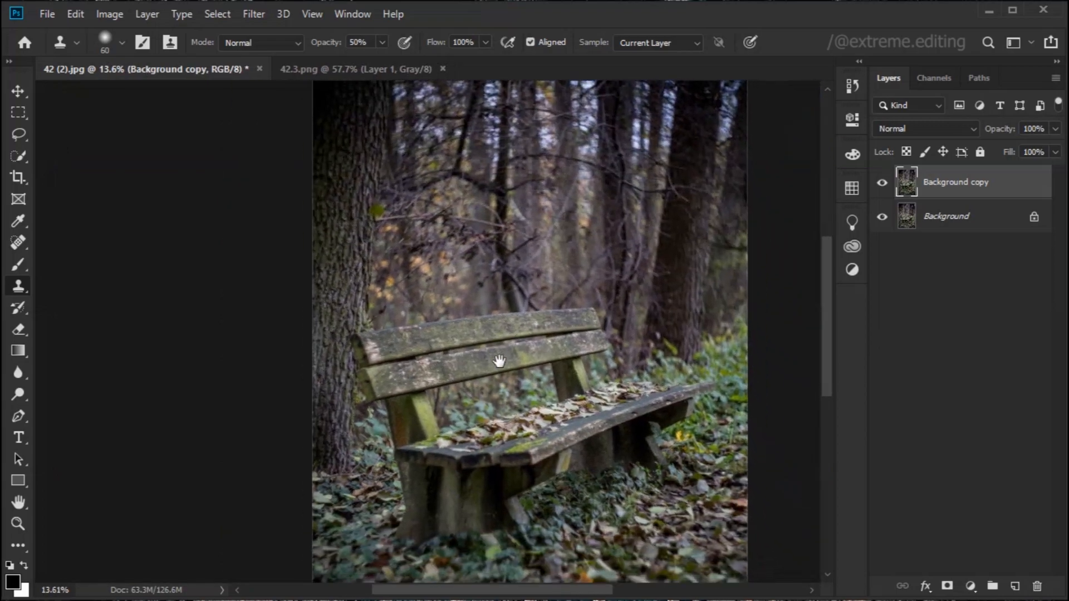
scroll(721, 387, up, 2)
drag(625, 417, 614, 359)
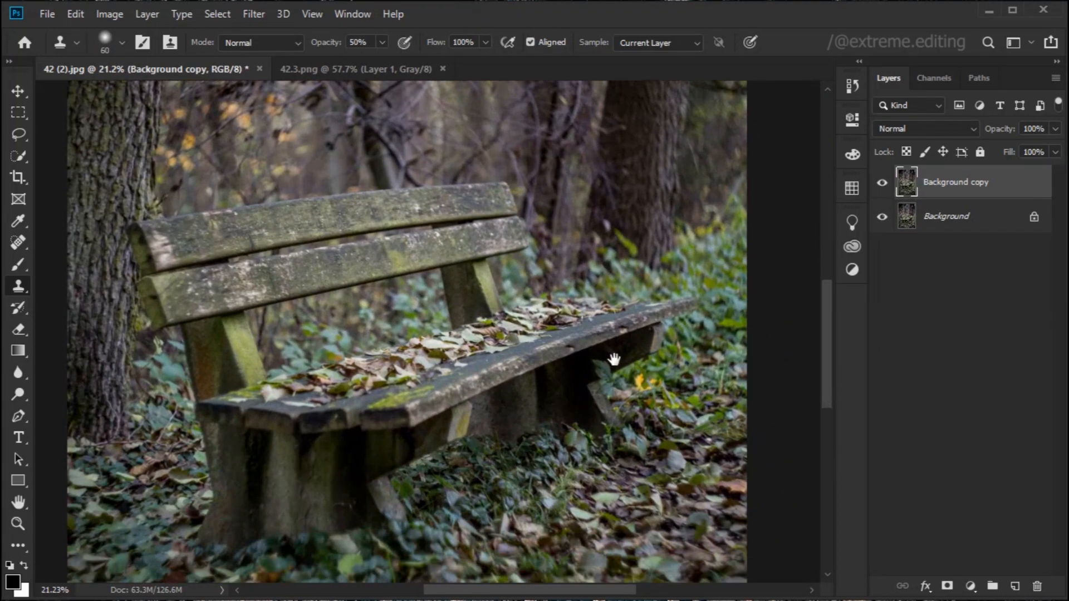
scroll(621, 366, down, 4)
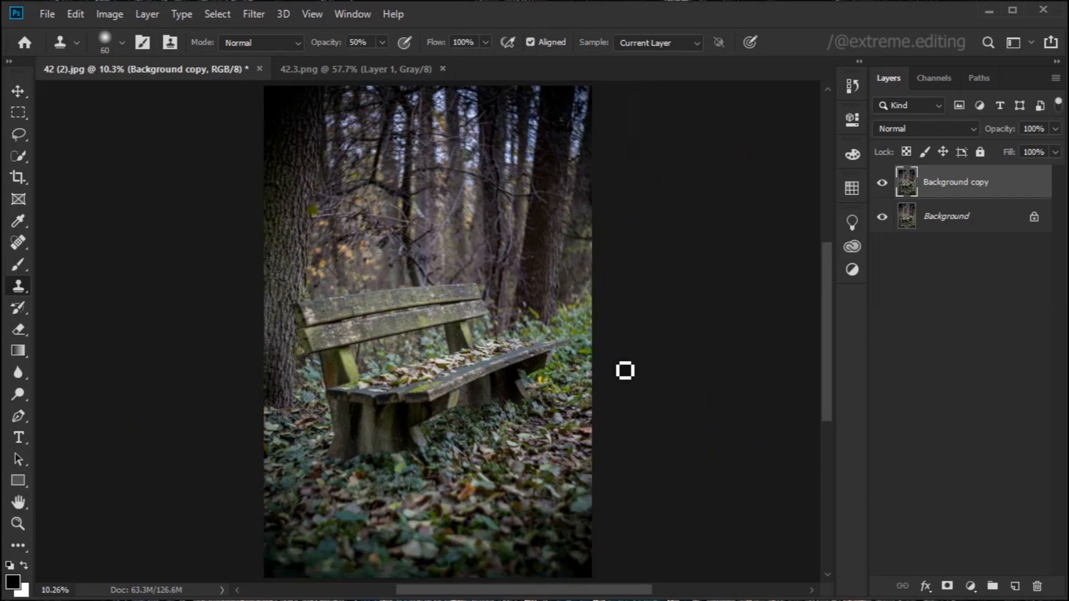
click(882, 183)
click(882, 183)
click(882, 183)
click(882, 183)
scroll(549, 413, up, 1)
drag(549, 412, 507, 412)
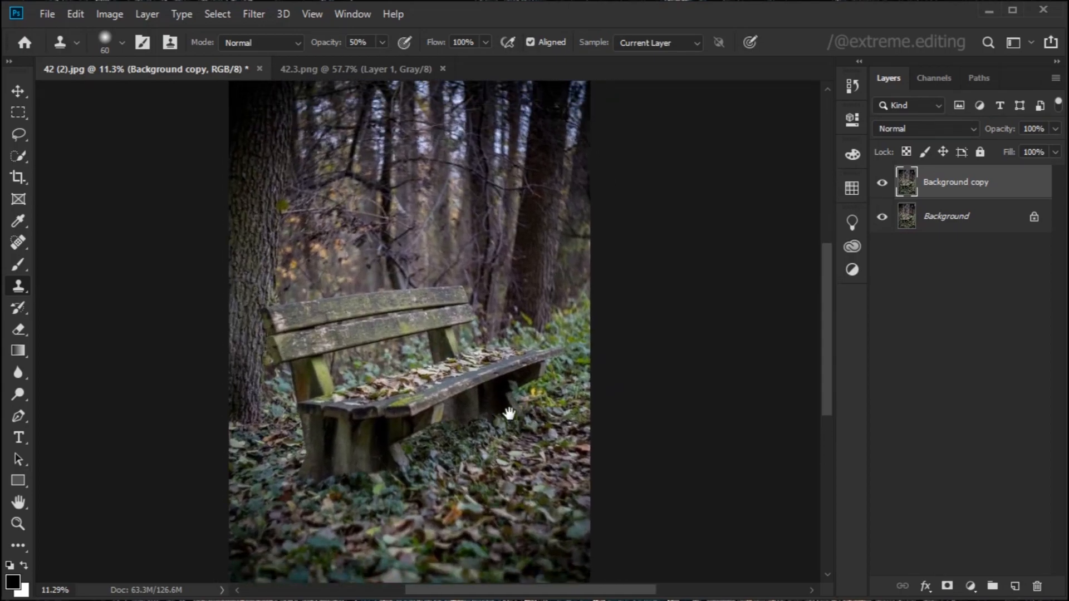
Duplicate the Background copy layer and activate the Brush tool for work on the large tree trunk.
drag(1030, 186, 1014, 586)
drag(397, 175, 471, 322)
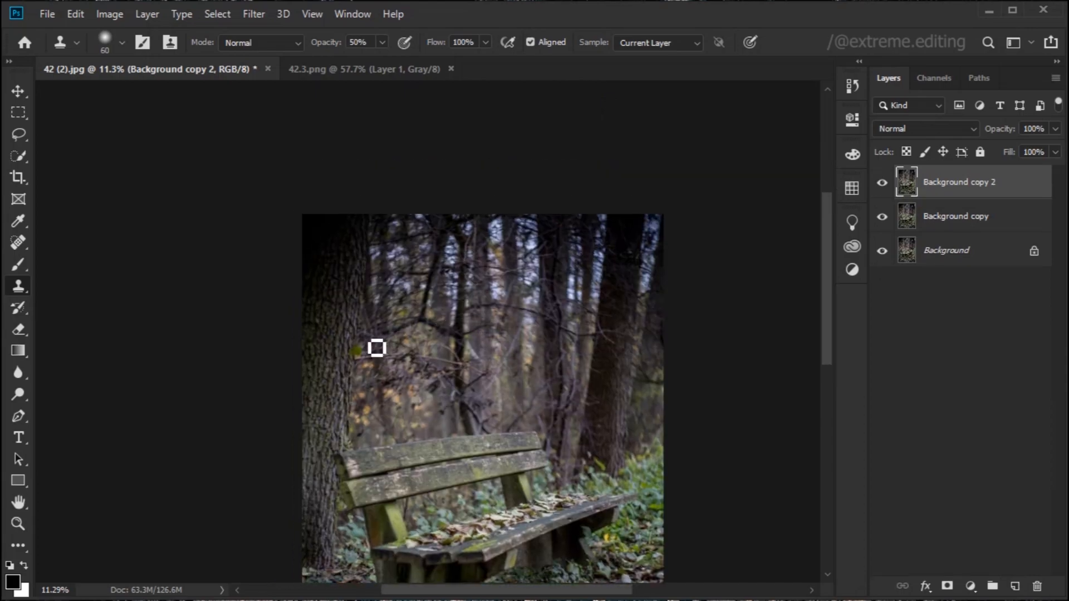
scroll(378, 348, up, 4)
drag(385, 338, 403, 310)
scroll(268, 376, up, 4)
scroll(295, 360, up, 8)
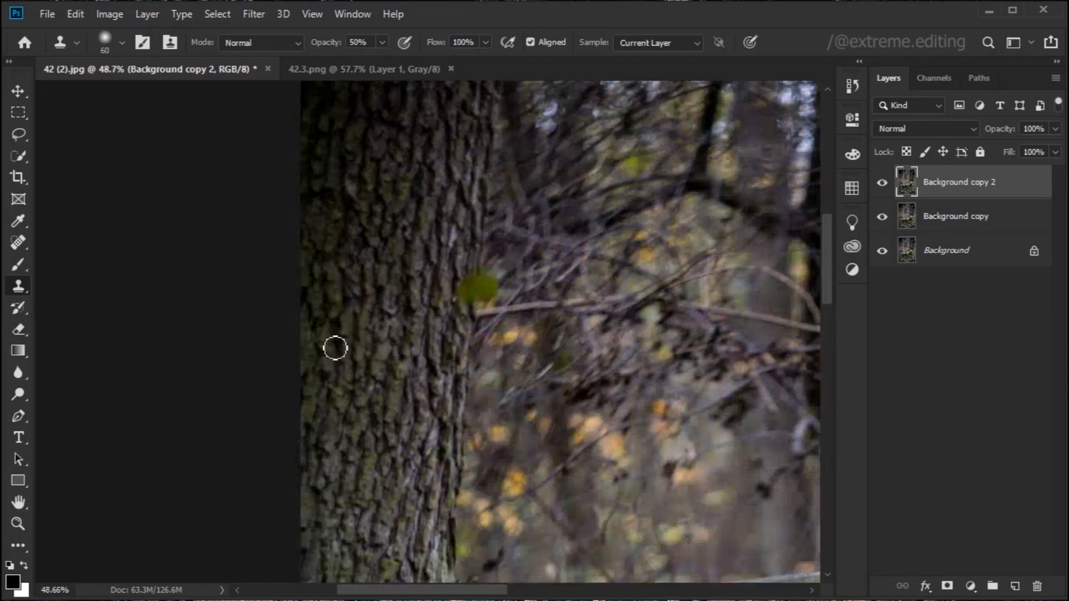
click(27, 240)
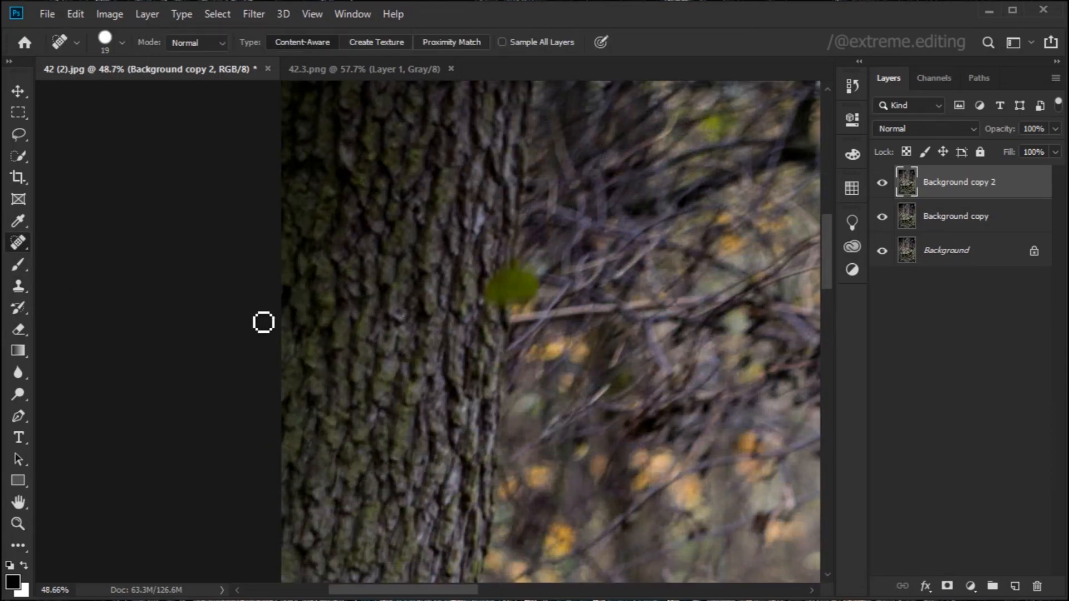
scroll(101, 270, up, 2)
click(20, 264)
drag(495, 350, 419, 379)
scroll(406, 353, up, 3)
scroll(388, 351, down, 2)
scroll(413, 372, down, 2)
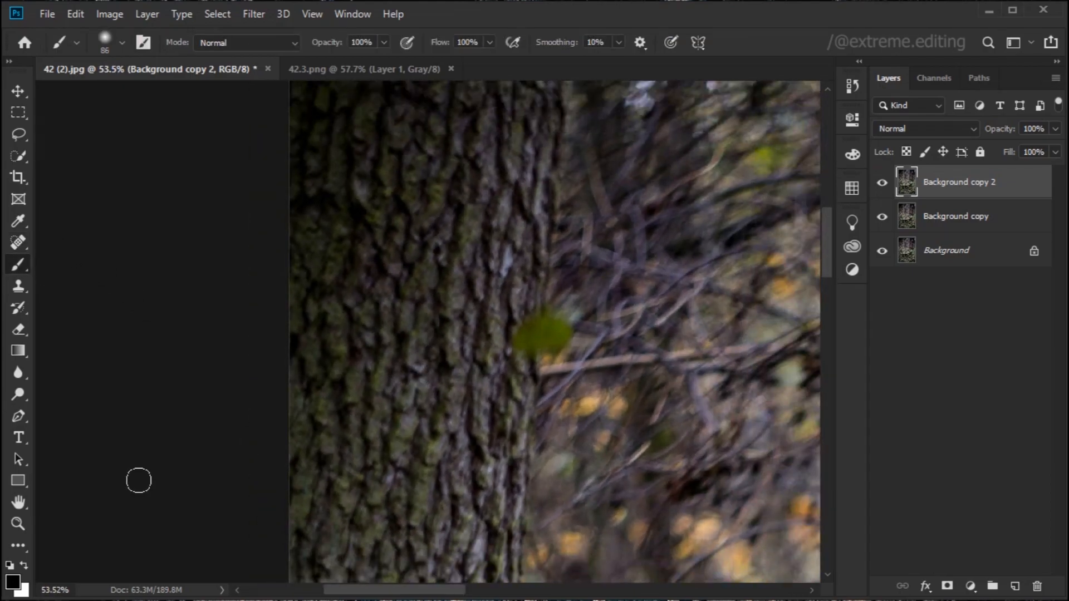
Set the foreground colour to the mossy green #494e30 sampled from the trunk and prepare a 33 px brush.
click(12, 582)
drag(499, 146, 733, 145)
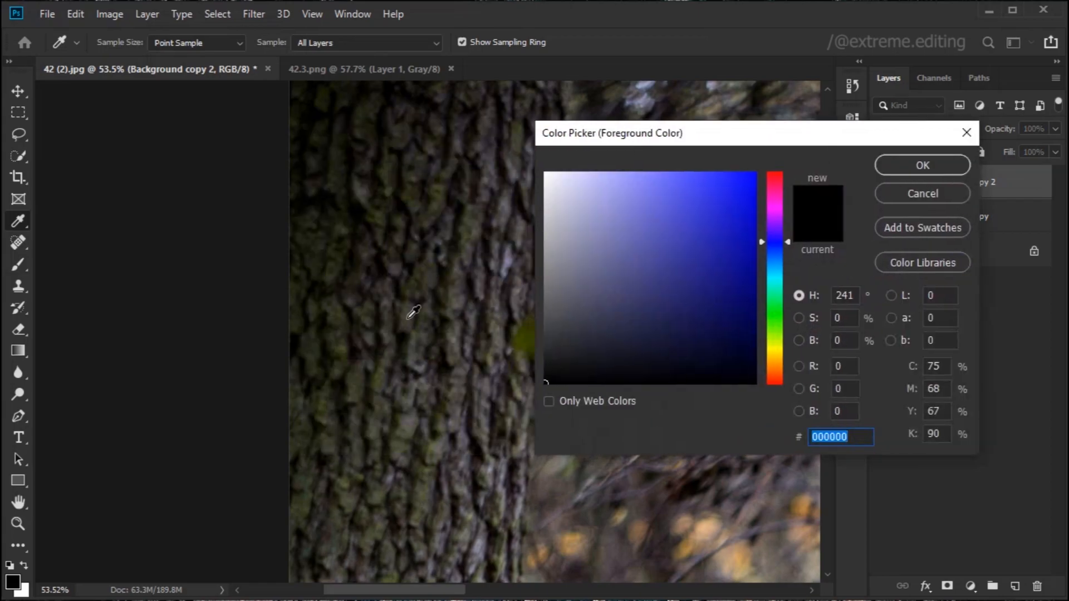
click(344, 349)
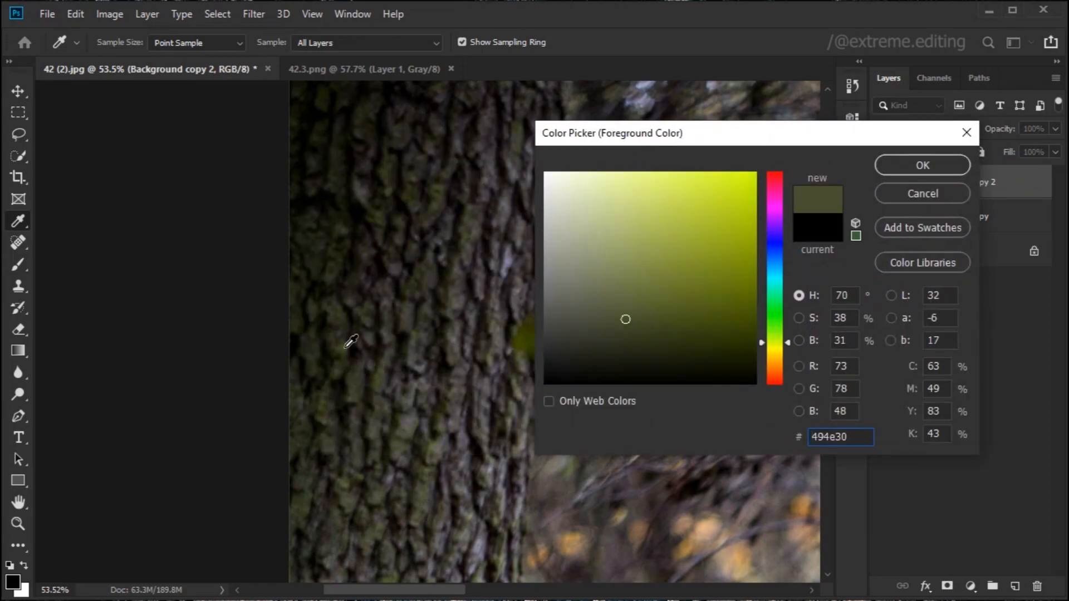
click(923, 165)
key(b)
scroll(534, 303, up, 3)
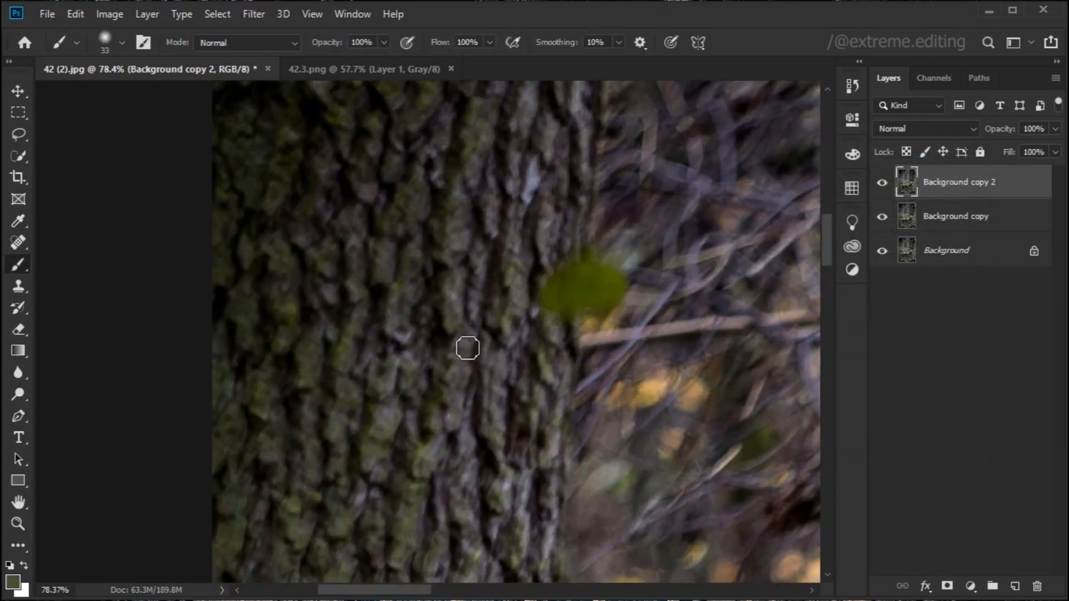
Try painting green strokes onto the tree bark directly on the Background copy 2 layer and undo them.
mouse_move(469, 378)
mouse_down()
mouse_move(470, 411)
mouse_move(425, 484)
mouse_move(442, 453)
mouse_up()
mouse_move(470, 286)
mouse_down()
mouse_move(475, 324)
mouse_move(451, 269)
mouse_up()
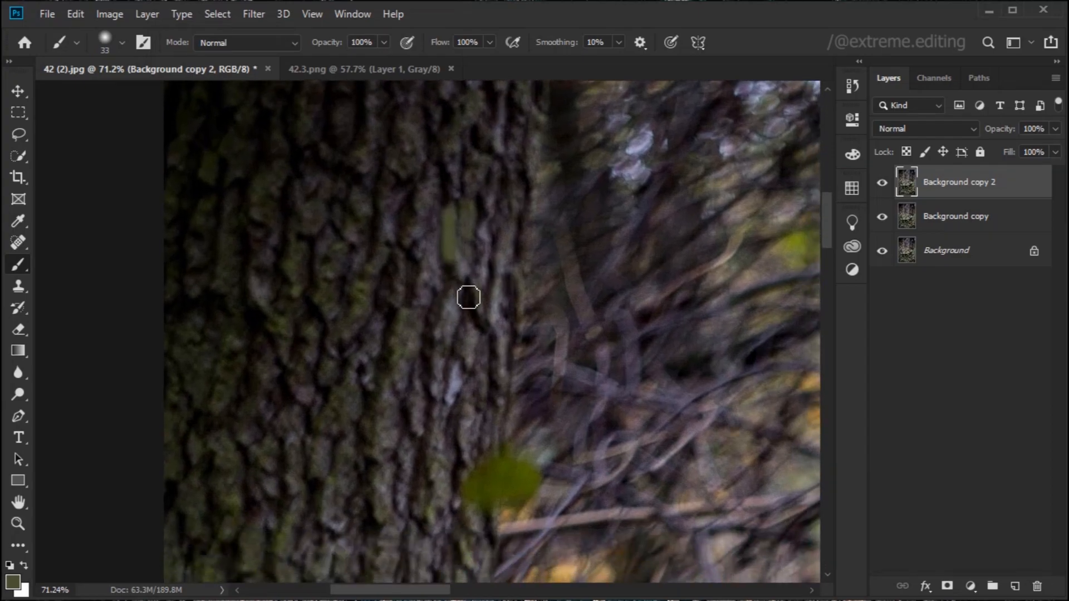
key(ctrl+z)
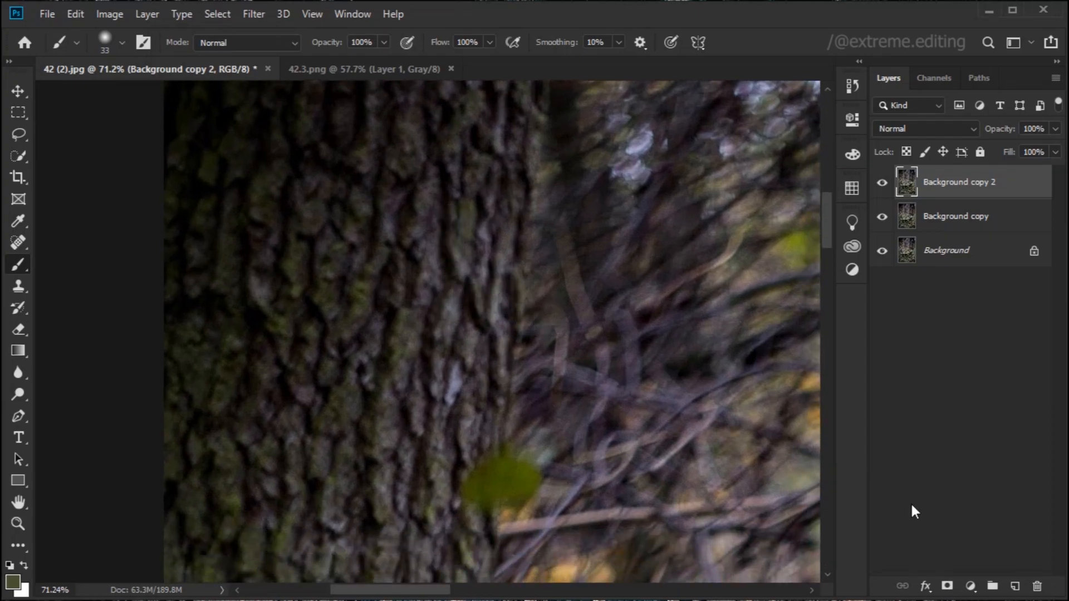
Add a new layer above Background copy 2 and clip it to that layer.
click(1015, 585)
scroll(406, 377, down, 3)
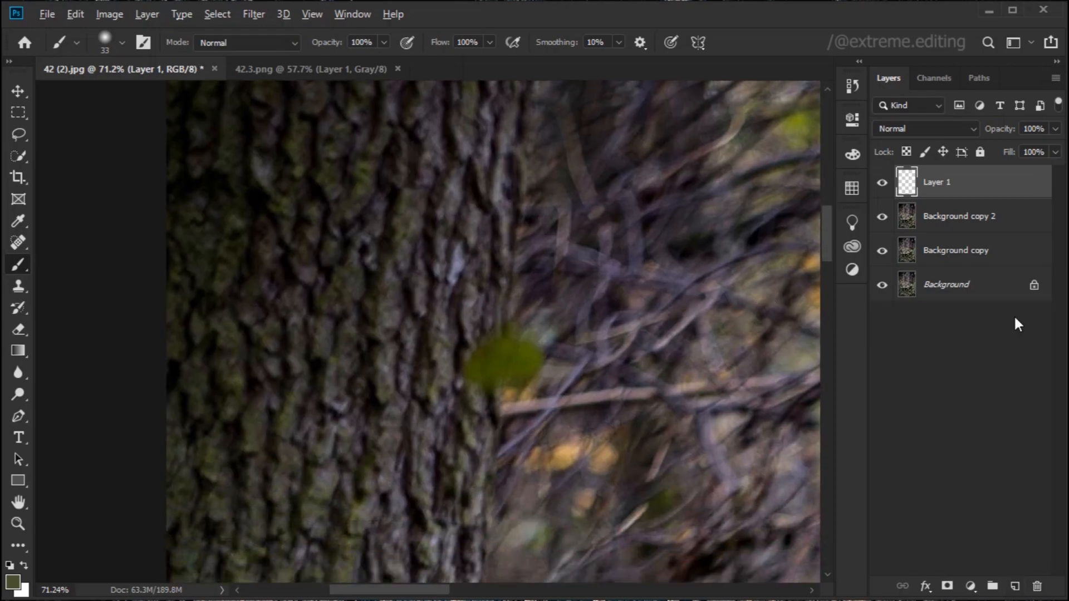
click(970, 210)
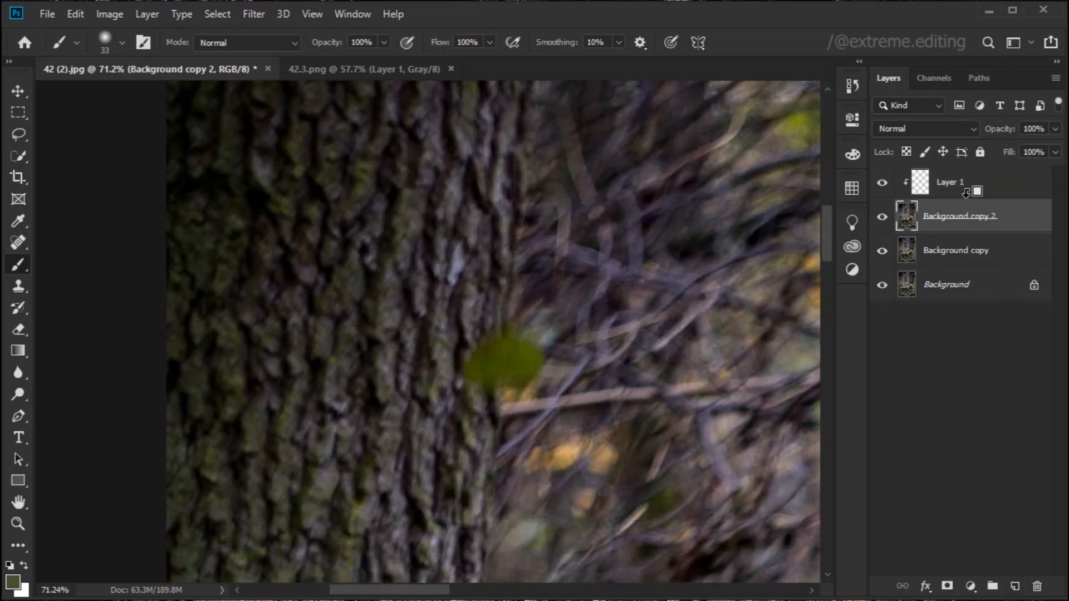
alt+click(967, 194)
Paint short moss-green strokes over the bark of the large tree trunk on the clipped layer.
scroll(432, 382, down, 3)
drag(423, 501, 432, 334)
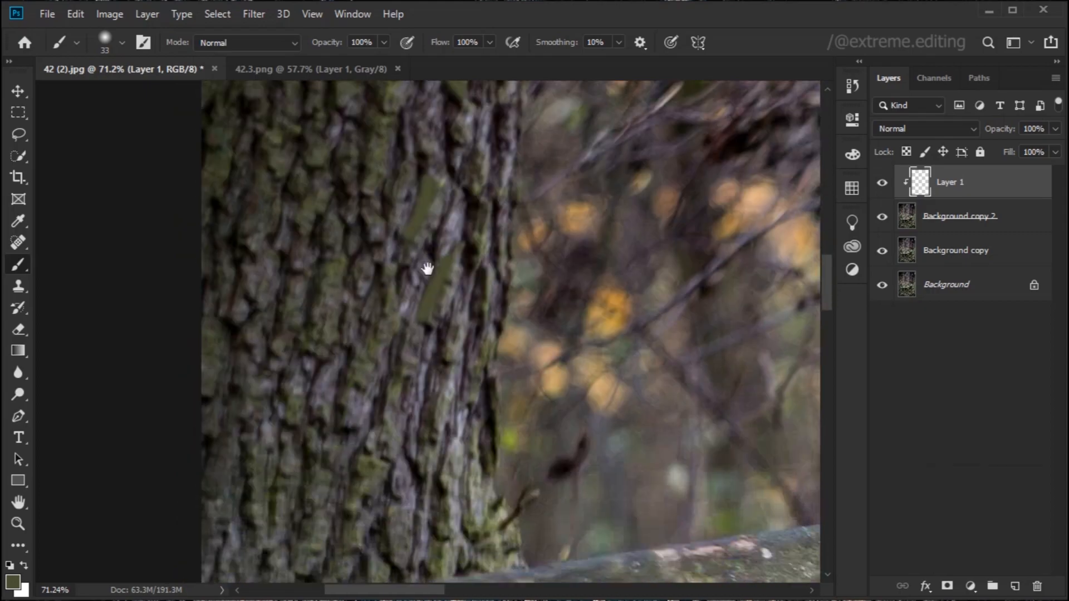
scroll(341, 250, up, 2)
drag(341, 251, 278, 502)
scroll(320, 334, down, 8)
scroll(319, 334, up, 4)
Set the blend mode of Layer 1 to Soft Light.
click(900, 129)
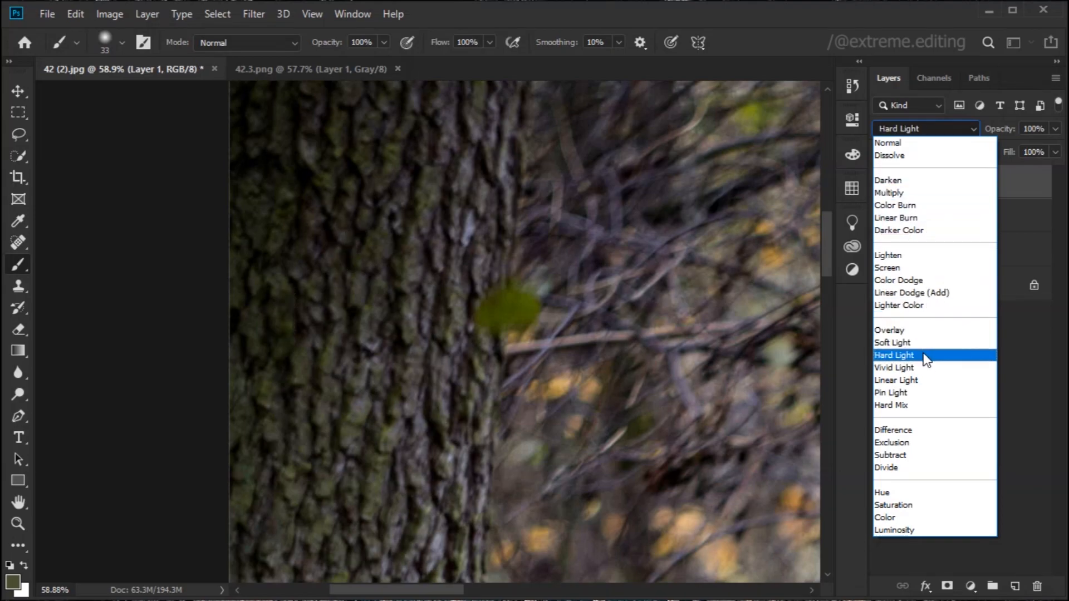
key(Up)
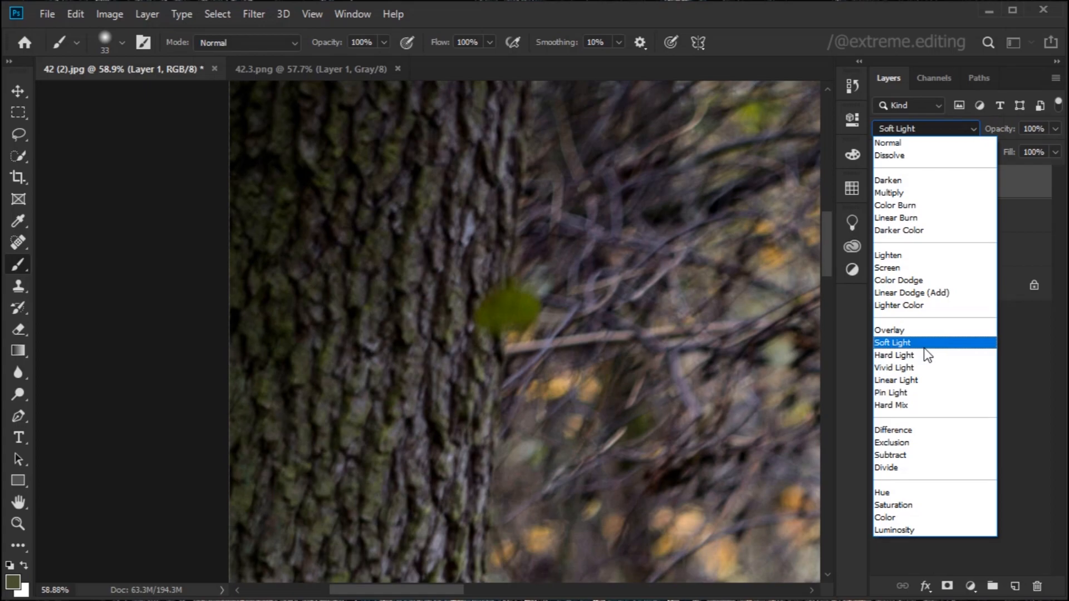
key(Return)
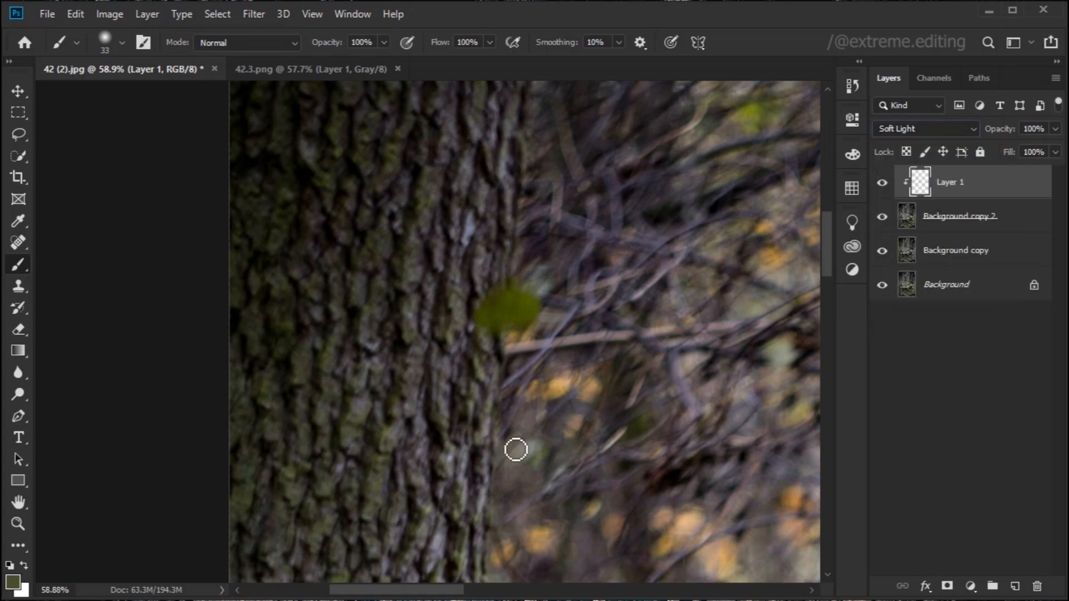
Add a second clipped layer and paint green over the large tree trunk with a soft 1961 px brush.
scroll(490, 456, up, 2)
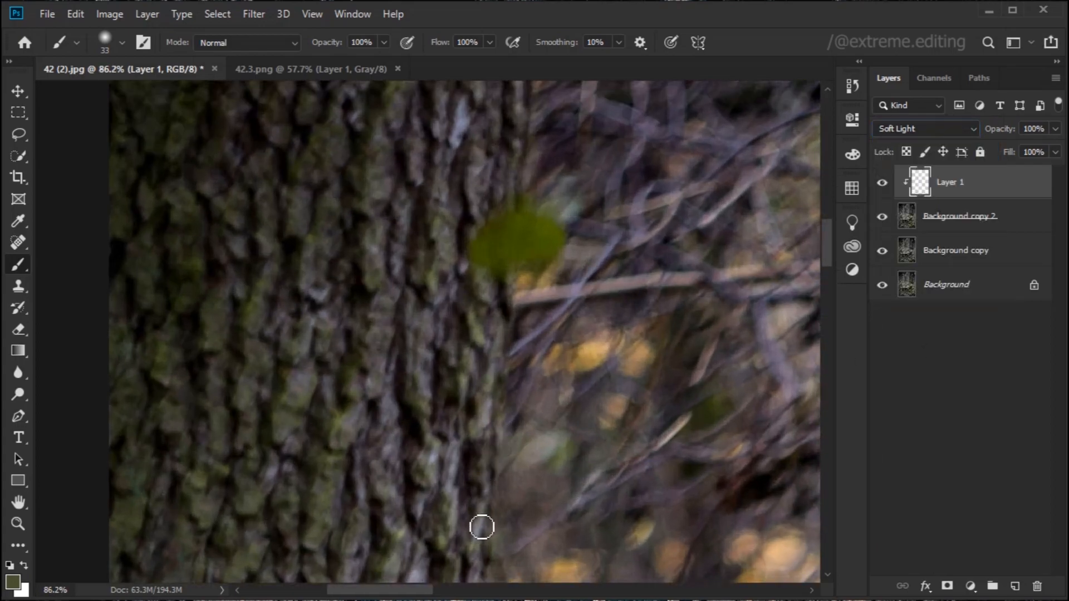
scroll(470, 390, up, 3)
scroll(467, 319, down, 5)
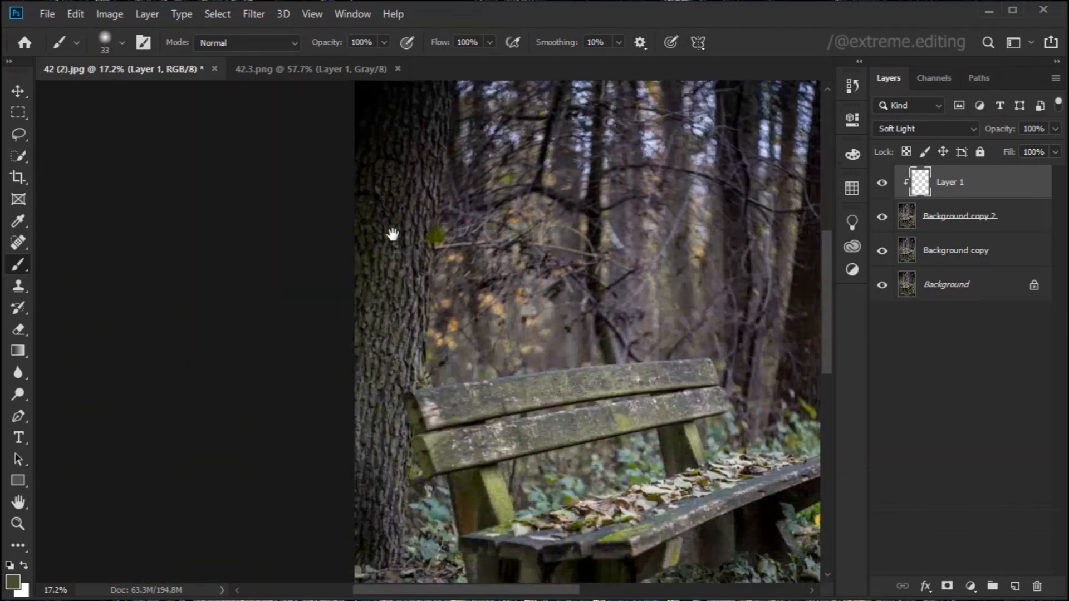
click(1015, 585)
scroll(393, 370, up, 2)
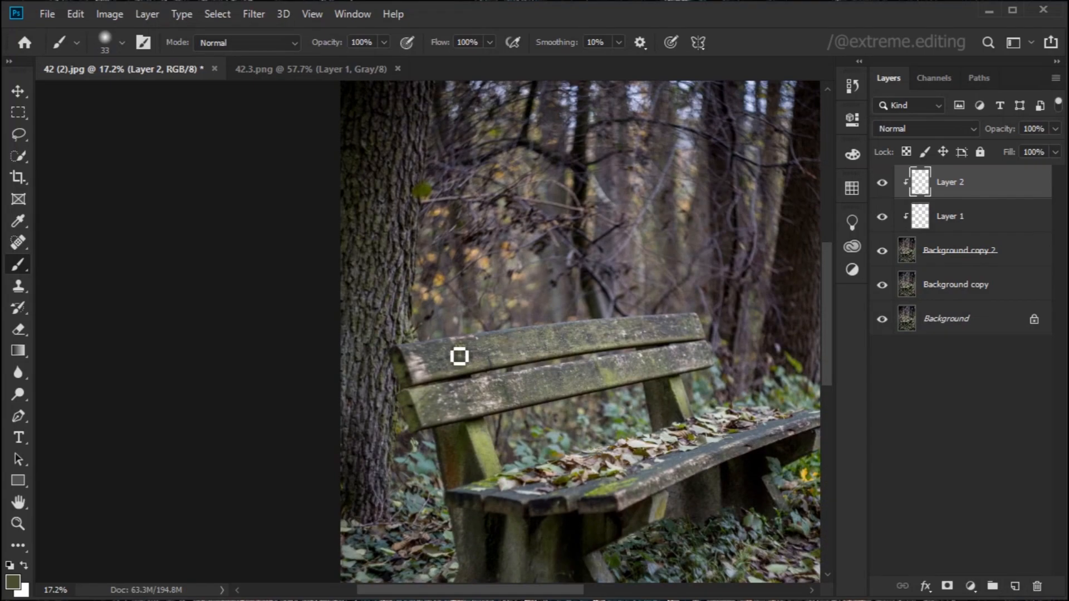
scroll(459, 356, down, 4)
alt+right_click(465, 376)
drag(489, 379, 515, 383)
drag(436, 304, 432, 364)
scroll(438, 351, up, 4)
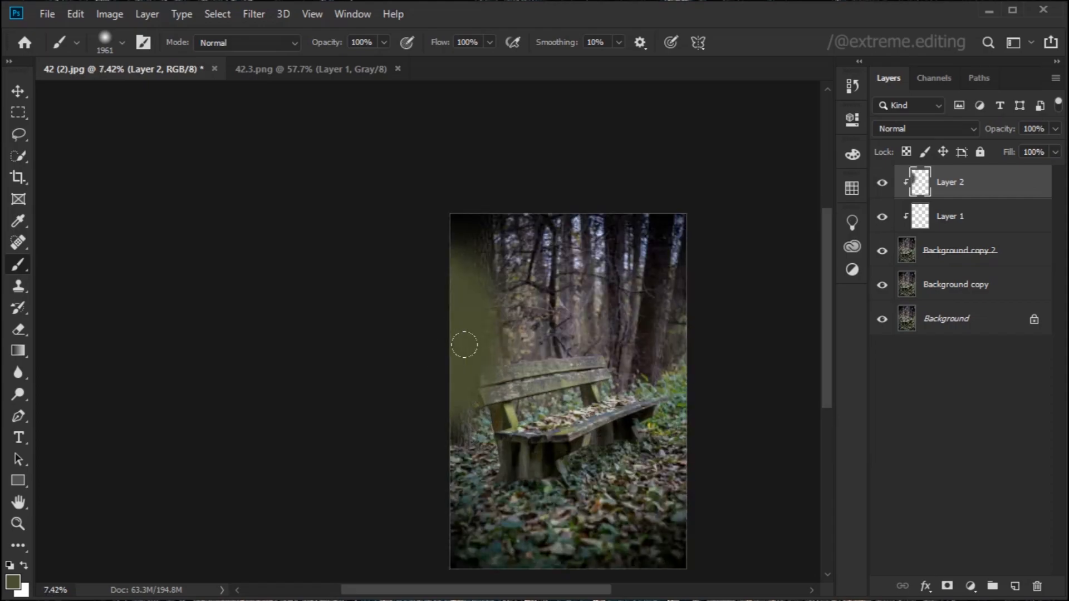
Preview several blend modes for Layer 2 and set it to Hue.
click(948, 128)
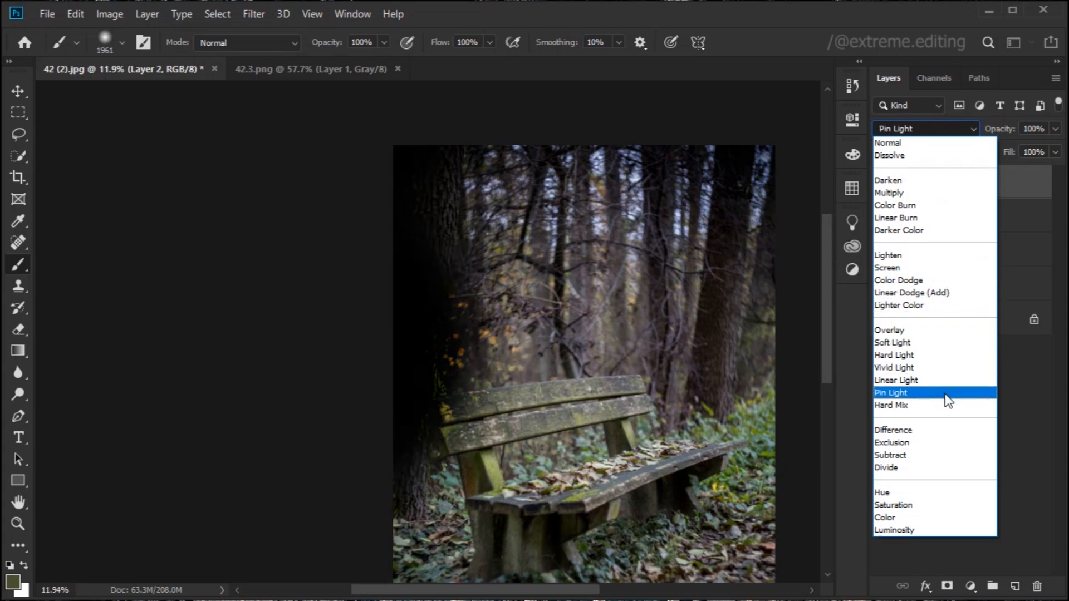
key(Up)
key(Up)
key(Up)
key(Up)
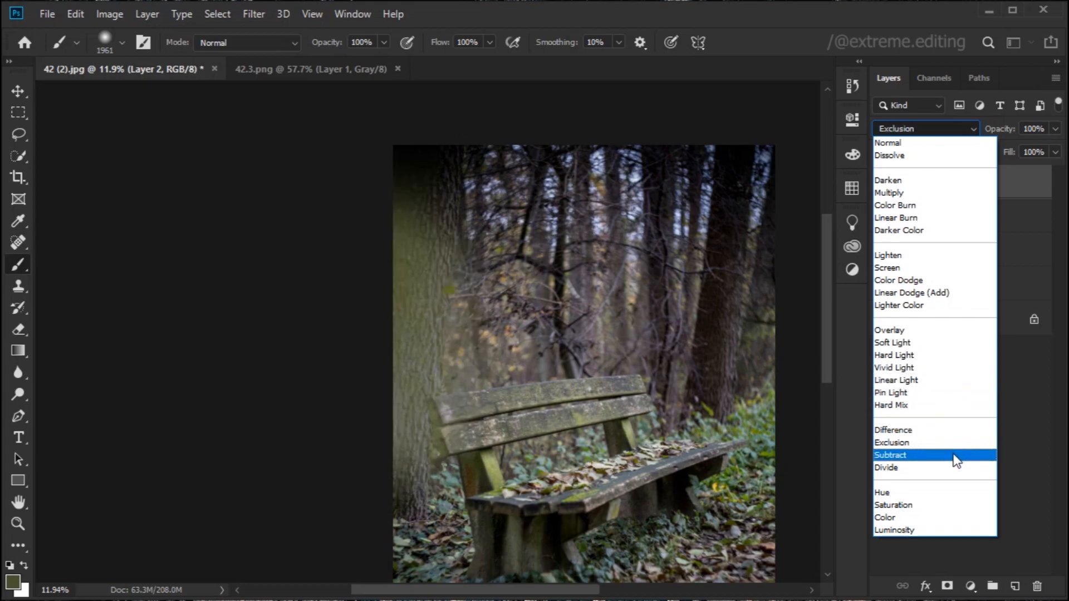
click(952, 494)
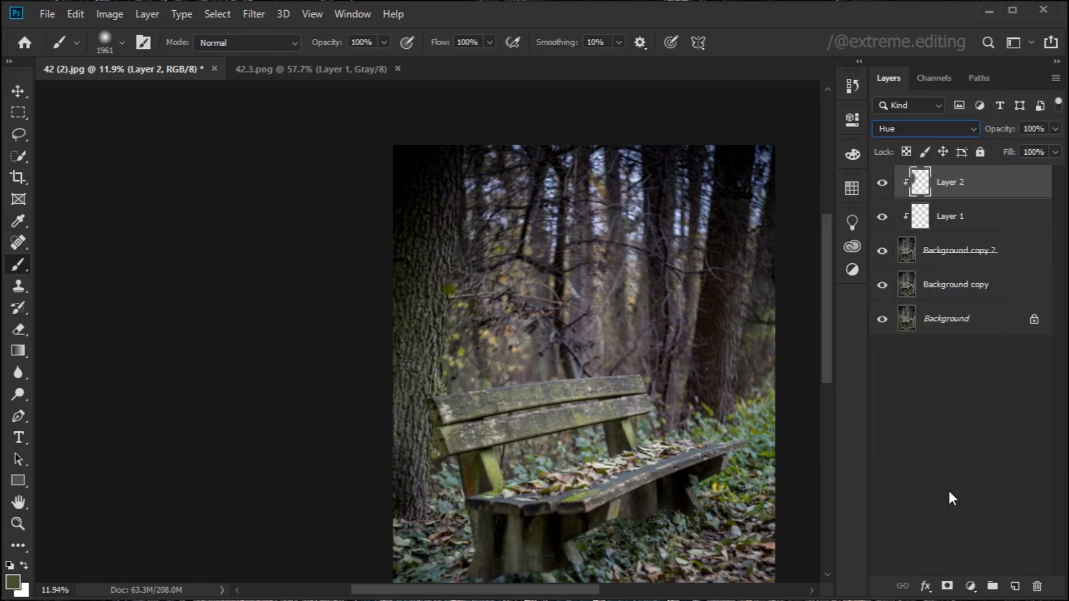
drag(504, 472, 485, 320)
scroll(389, 358, down, 2)
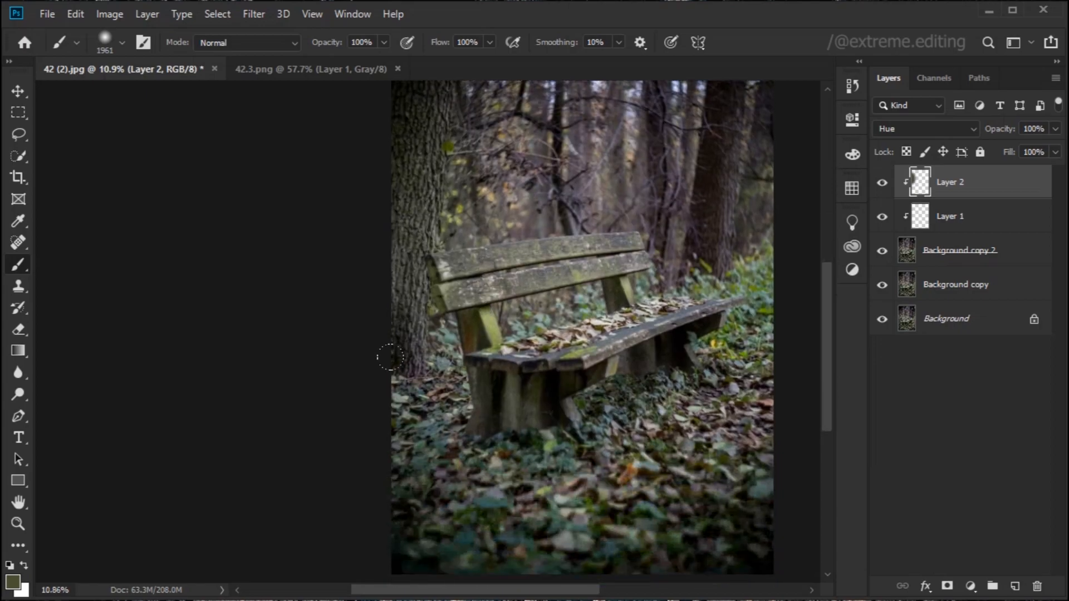
drag(445, 435, 450, 387)
mouse_move(582, 492)
mouse_down()
mouse_move(523, 509)
mouse_move(572, 477)
mouse_up()
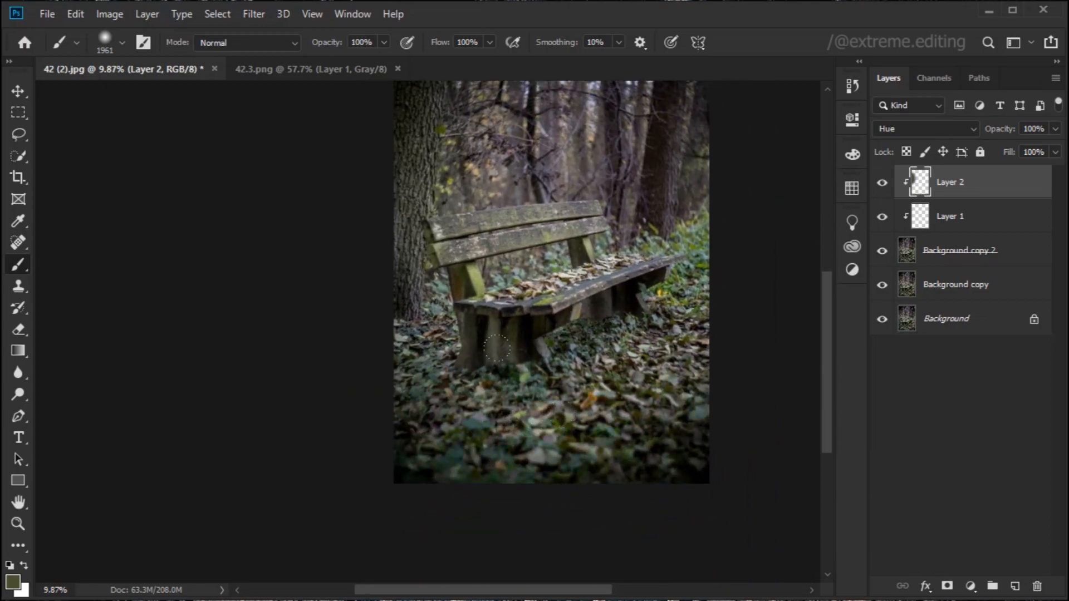
drag(494, 384, 478, 490)
drag(448, 315, 440, 358)
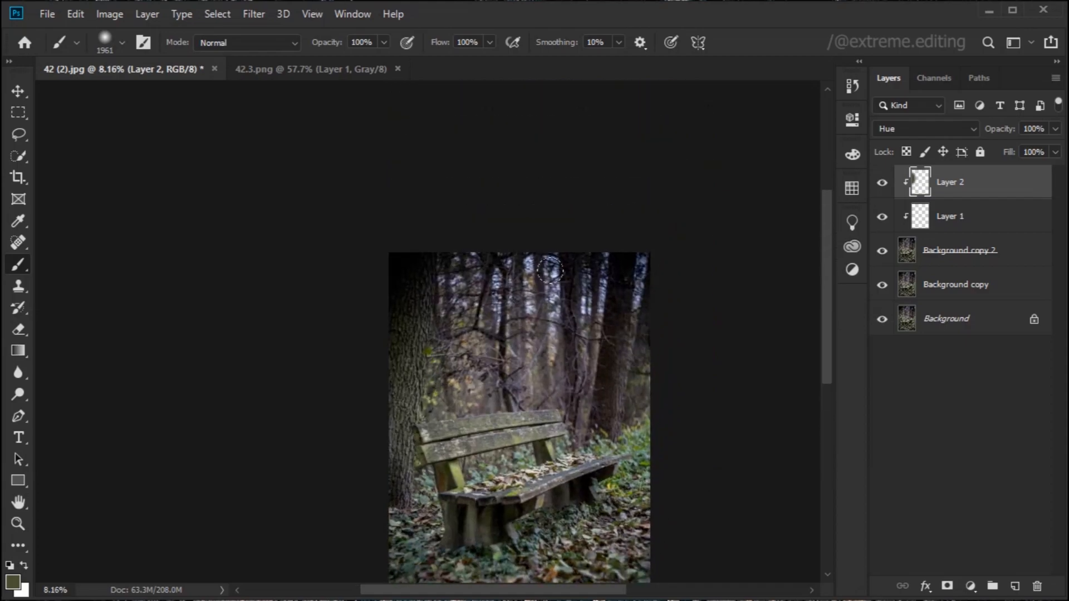
Add a Brightness/Contrast adjustment layer above Layer 2, strongly lowering the brightness and slightly raising the contrast.
scroll(601, 358, up, 1)
drag(599, 352, 586, 292)
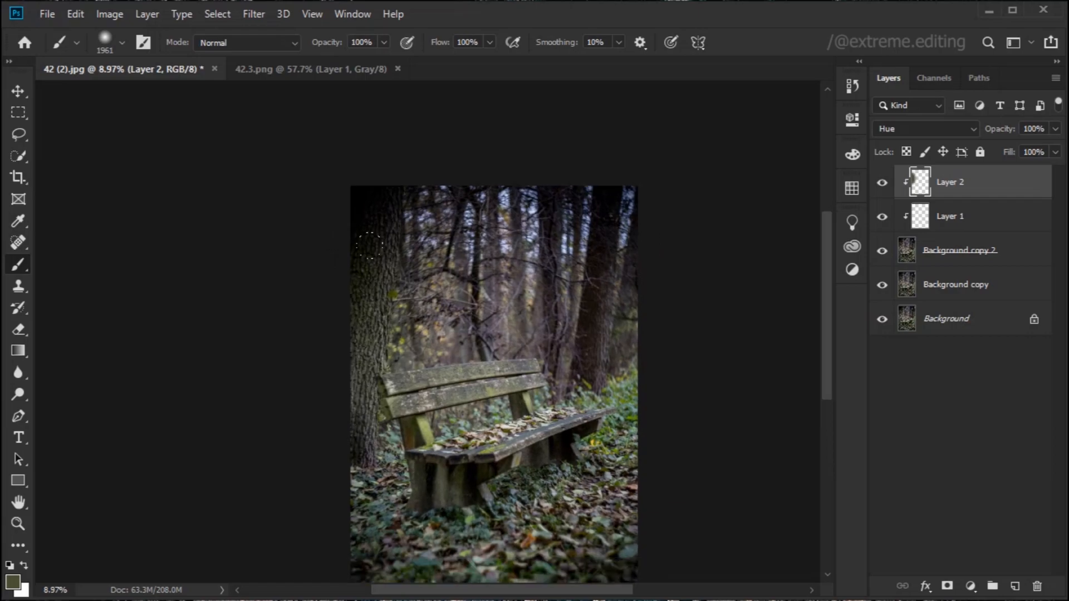
scroll(493, 319, up, 1)
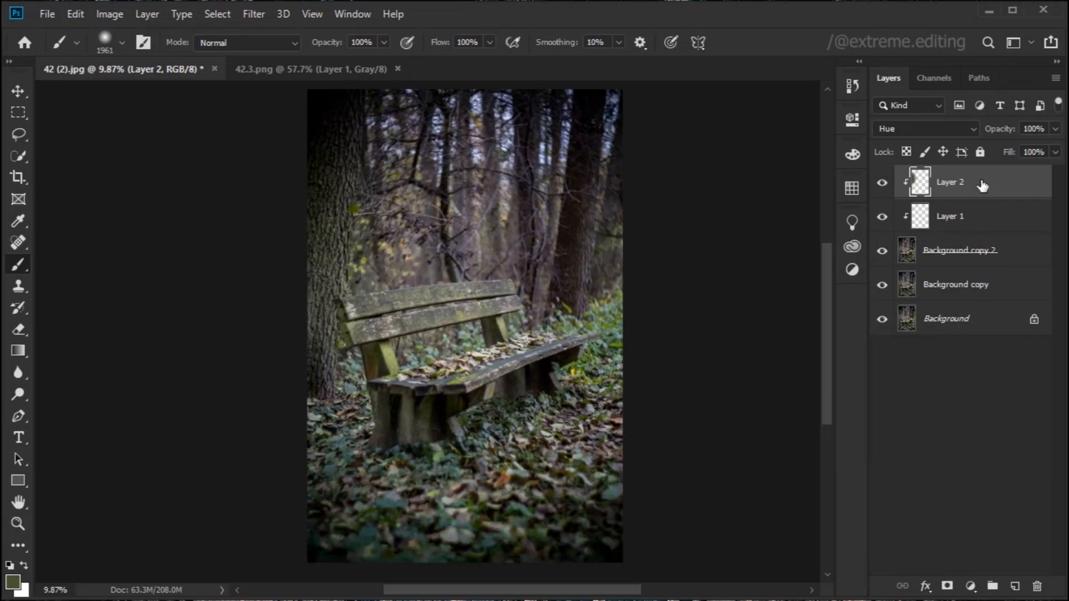
click(971, 587)
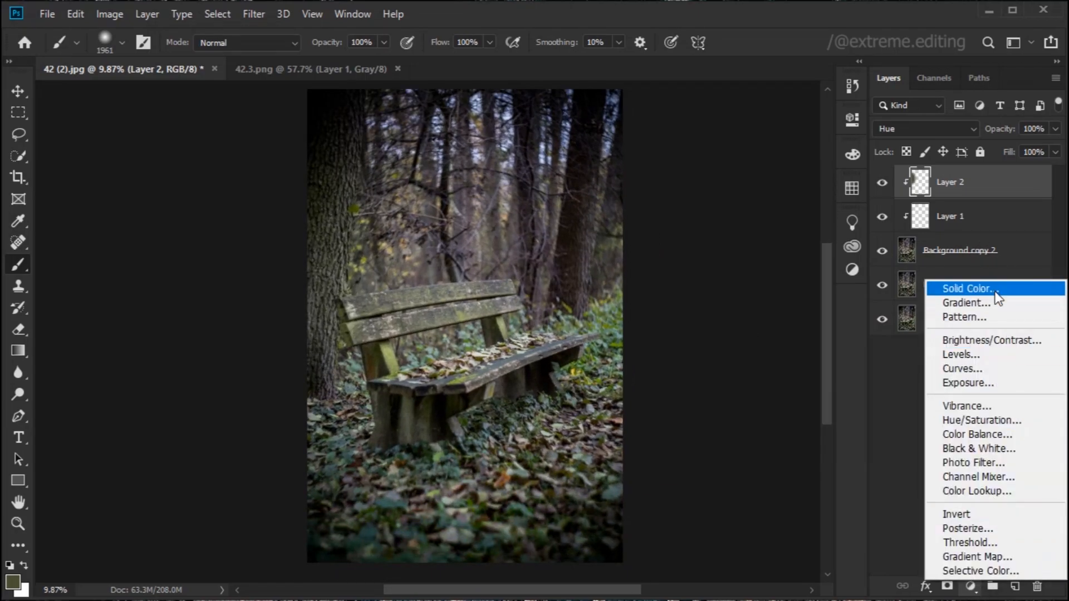
click(993, 340)
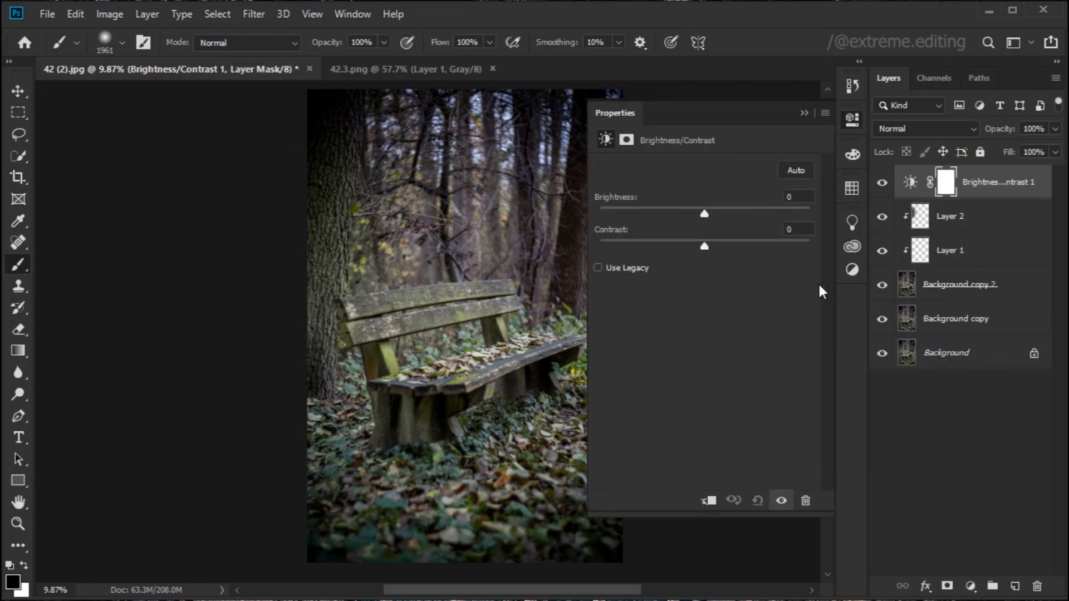
drag(704, 214, 655, 214)
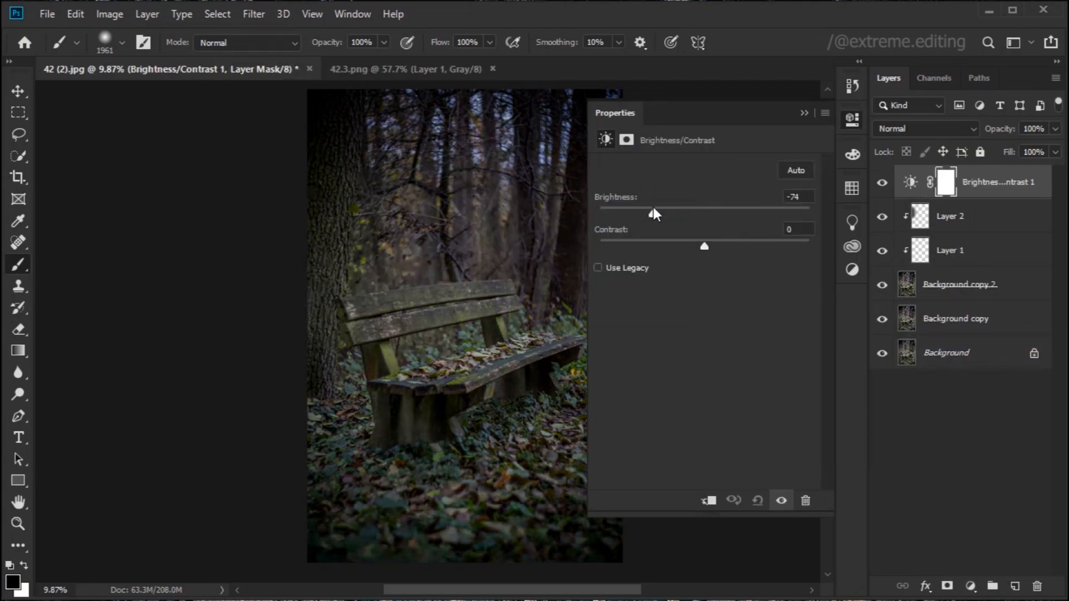
drag(705, 245, 729, 246)
drag(652, 214, 645, 214)
click(803, 114)
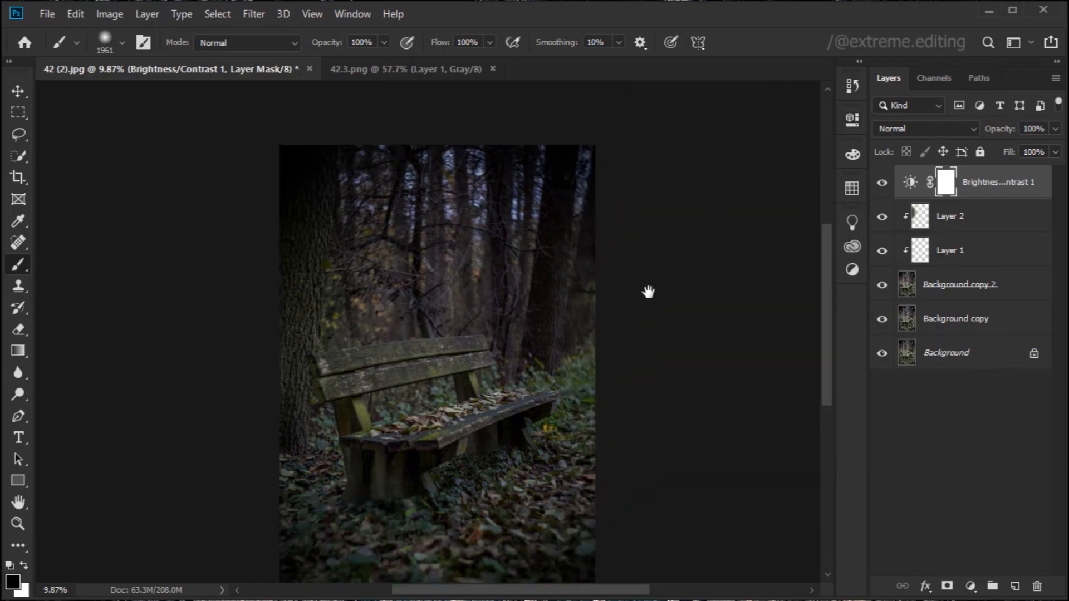
Move the moon image from 42.3.png into 42 (2).jpg and place it over the bench's backrest.
click(393, 70)
key(ctrl+0)
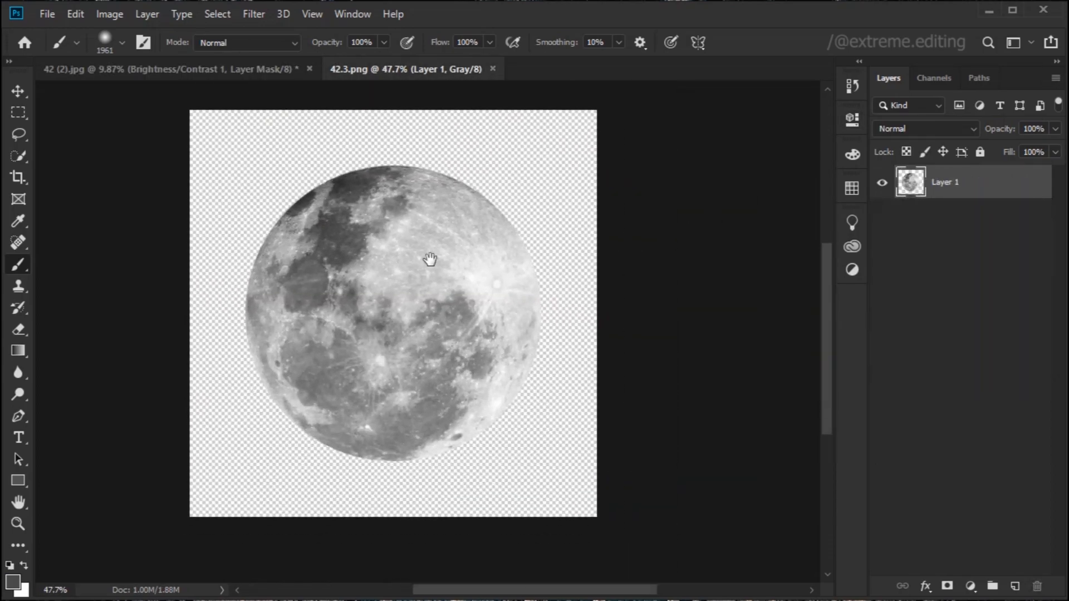
key(v)
drag(213, 161, 139, 80)
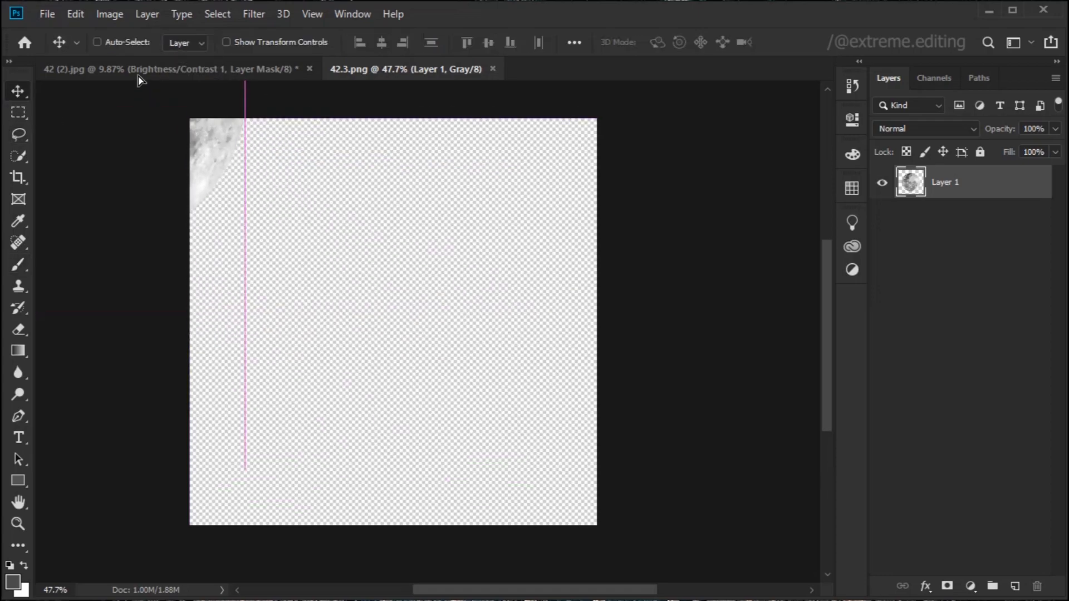
drag(230, 132, 425, 312)
scroll(426, 312, down, 5)
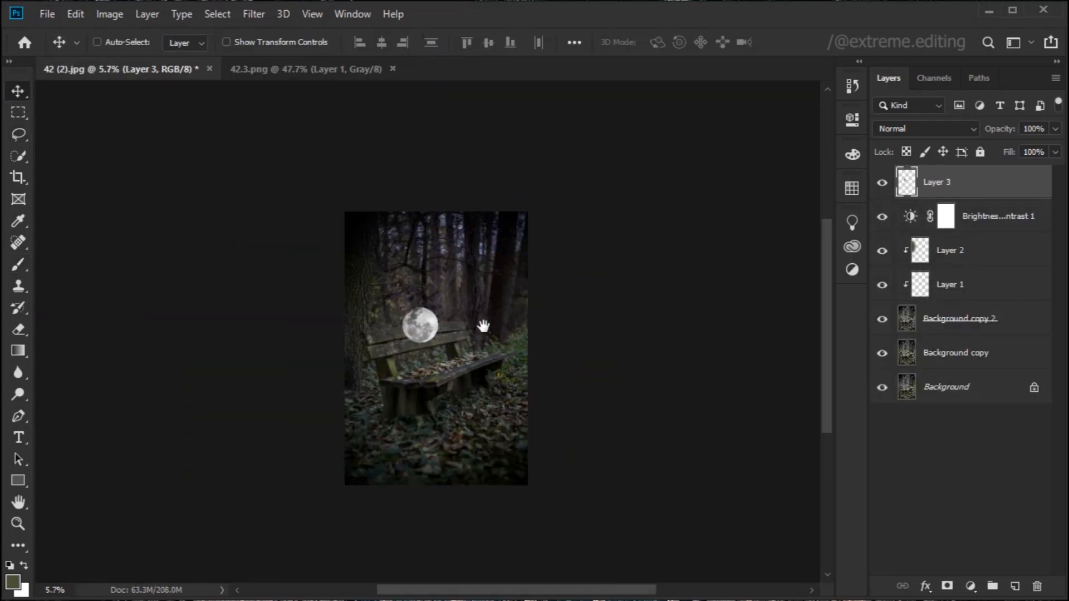
drag(485, 327, 503, 328)
Rename the moon's layer as Moon and keep it selected.
double_click(936, 183)
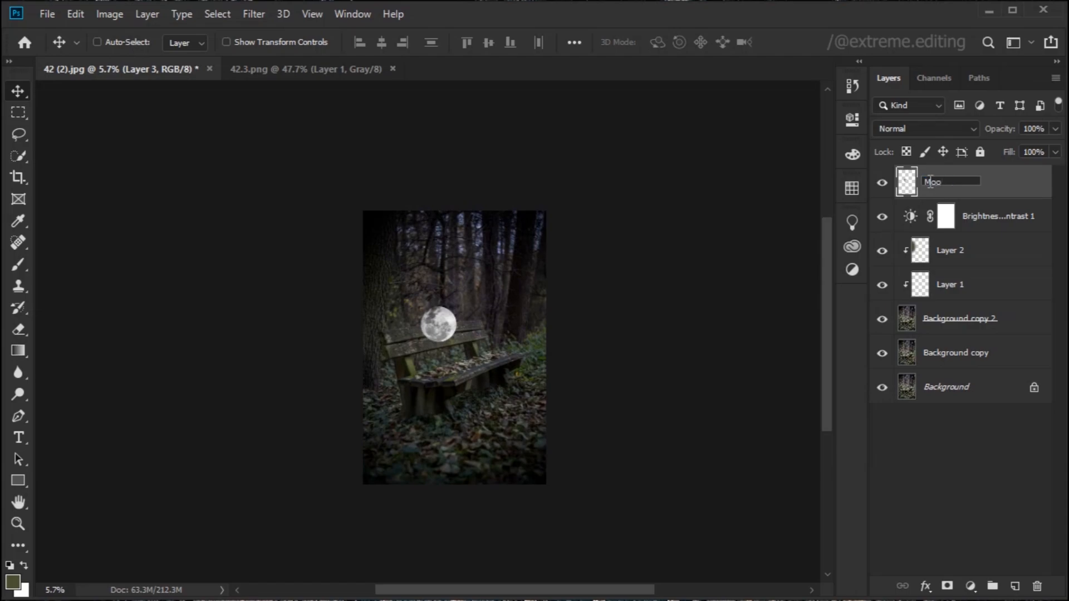
key(Return)
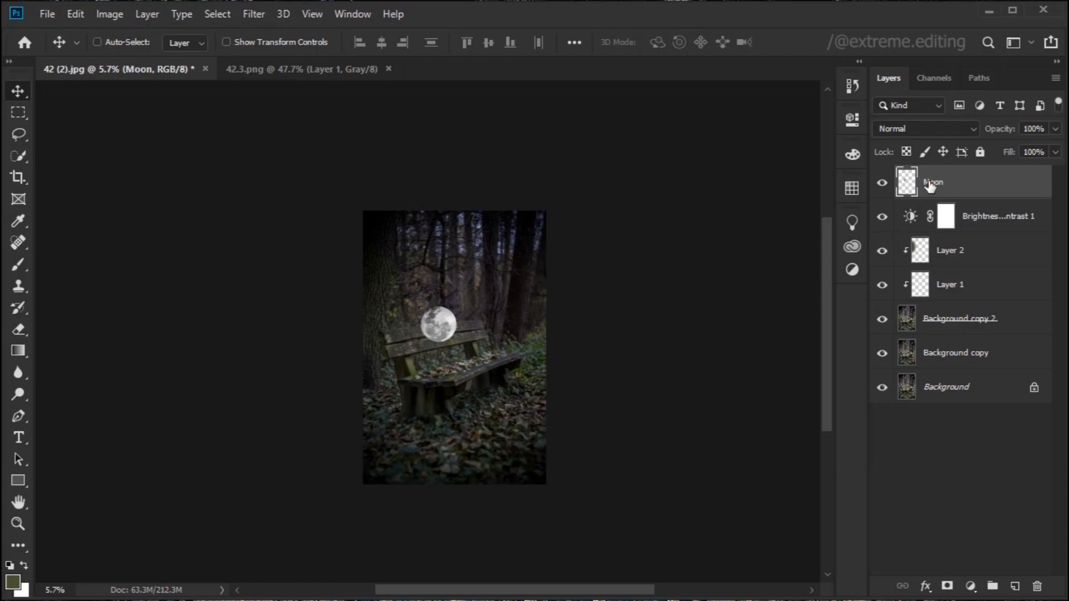
click(957, 383)
click(958, 353)
click(948, 184)
Scale the moon to about 286.67%, rotate it about -29.13 degrees and place it over the bench seat.
drag(486, 403, 503, 447)
scroll(502, 447, down, 1)
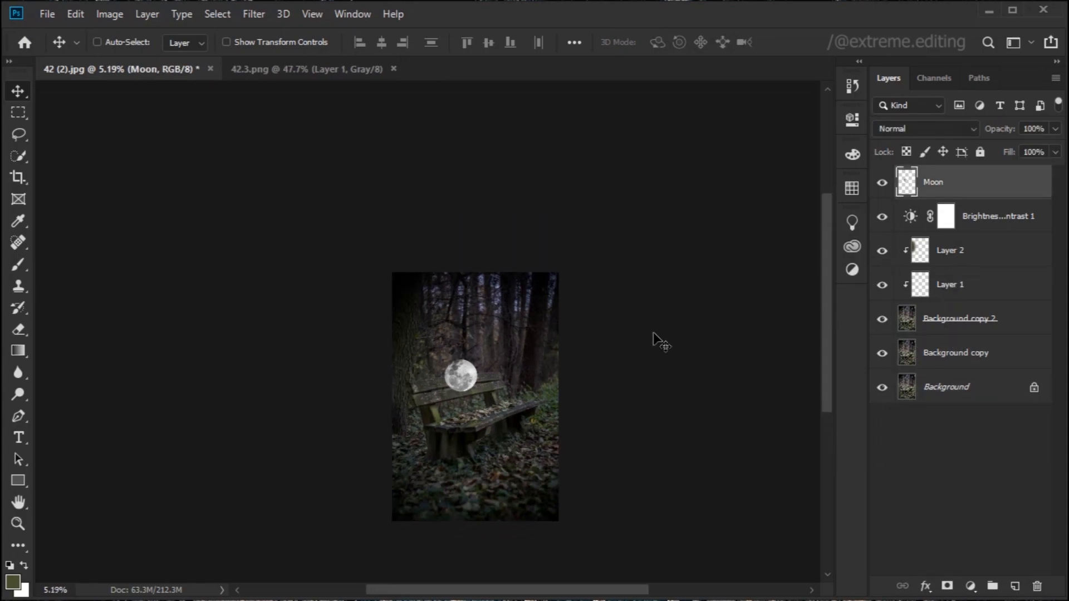
scroll(575, 320, up, 3)
key(ctrl+t)
scroll(498, 329, down, 1)
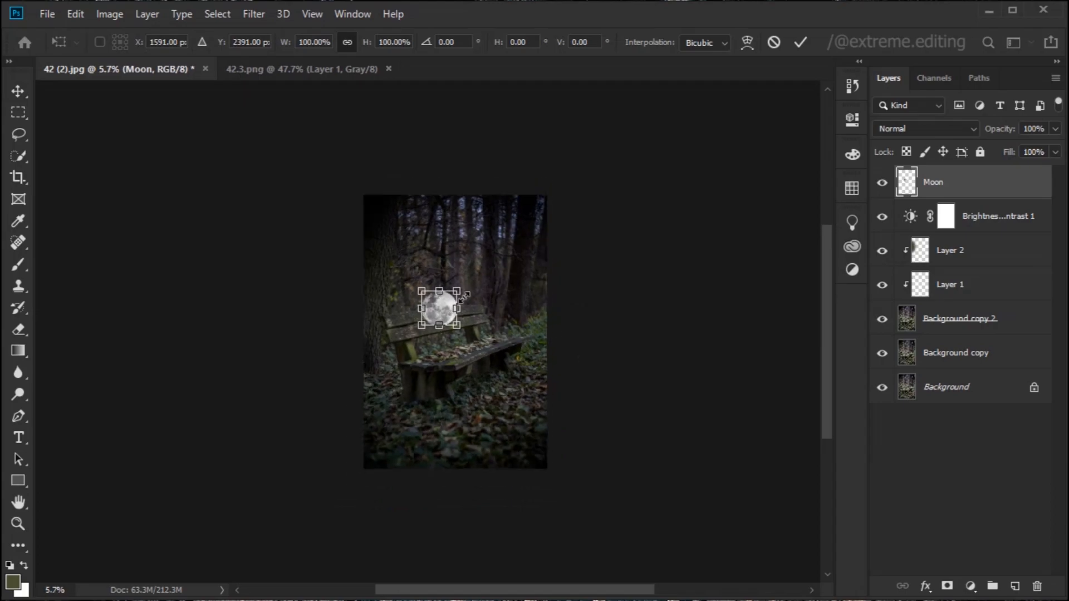
drag(461, 287, 500, 296)
scroll(619, 365, up, 6)
right_click(391, 400)
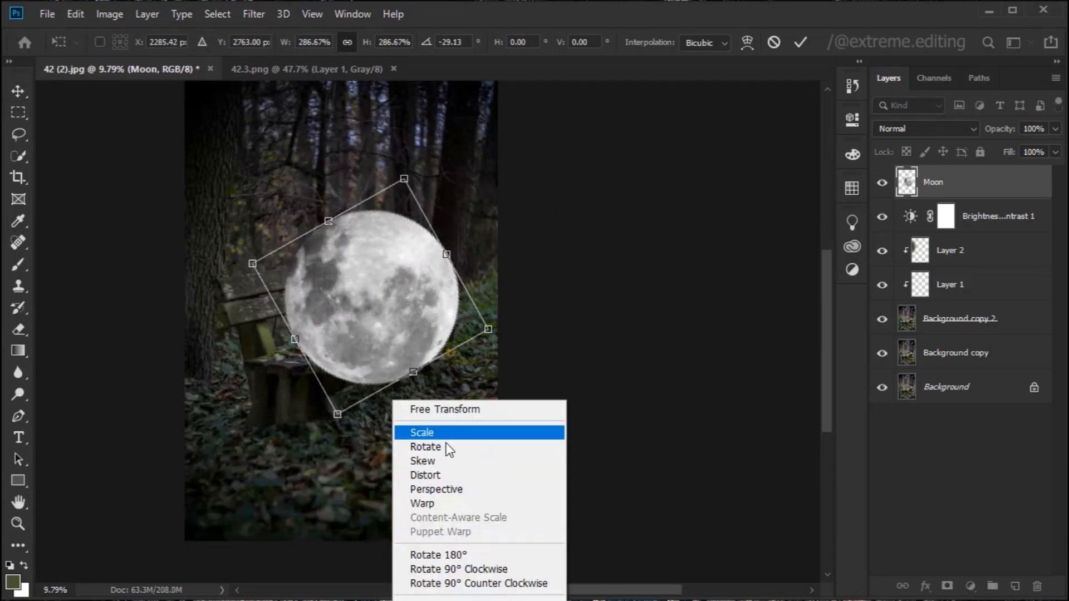
click(517, 363)
drag(369, 294, 394, 276)
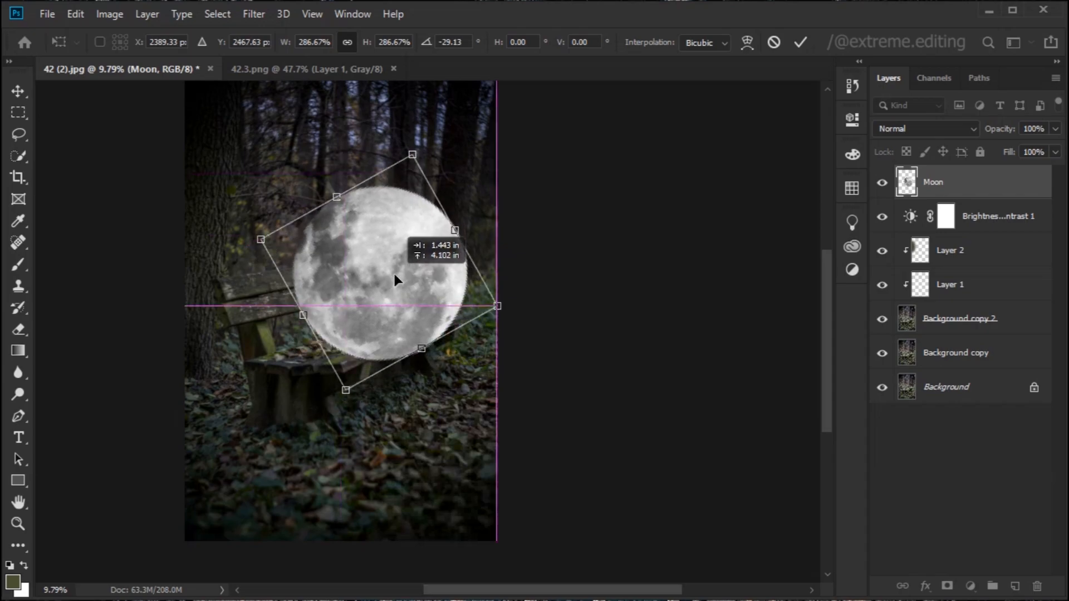
click(801, 42)
Try to cut the moon into a crescent using a hard round Eraser of about 1998 px.
scroll(393, 251, up, 3)
scroll(450, 300, down, 3)
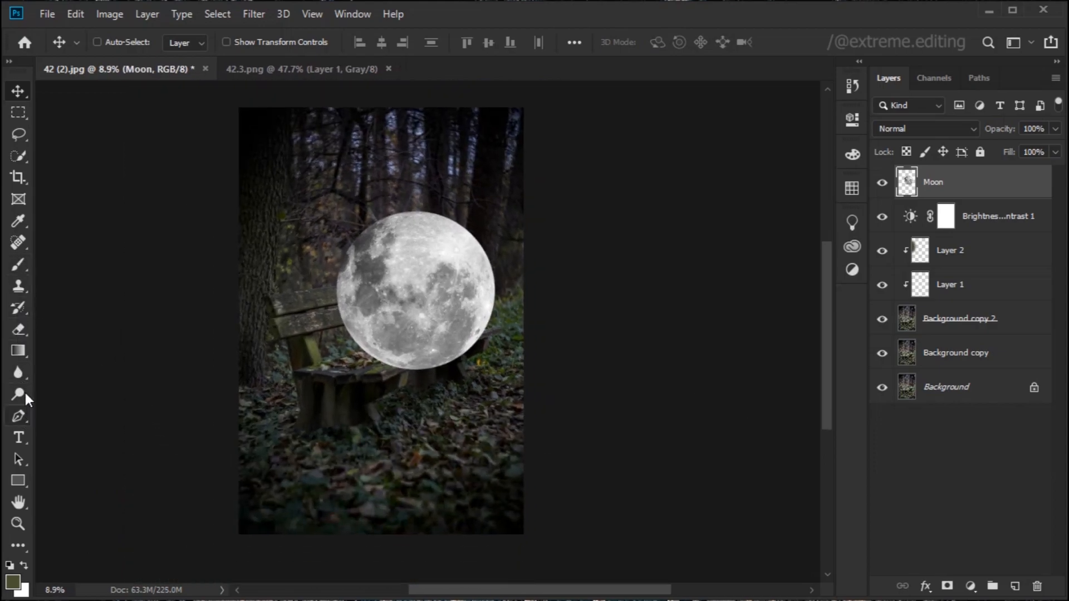
click(15, 327)
click(32, 327)
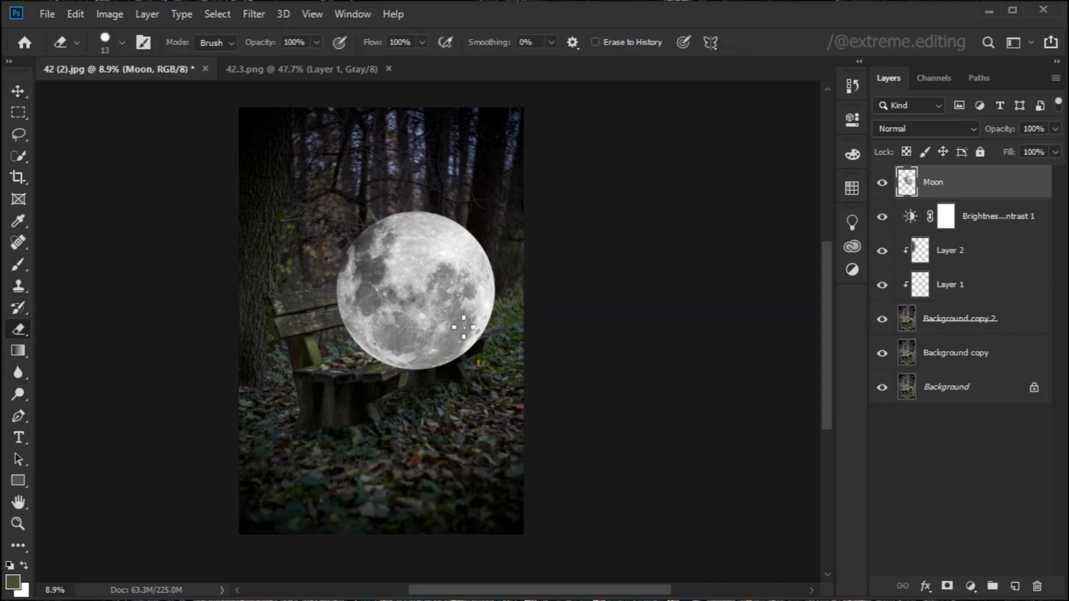
scroll(446, 329, down, 1)
mouse_move(429, 336)
mouse_down()
mouse_move(483, 334)
mouse_move(471, 335)
mouse_up()
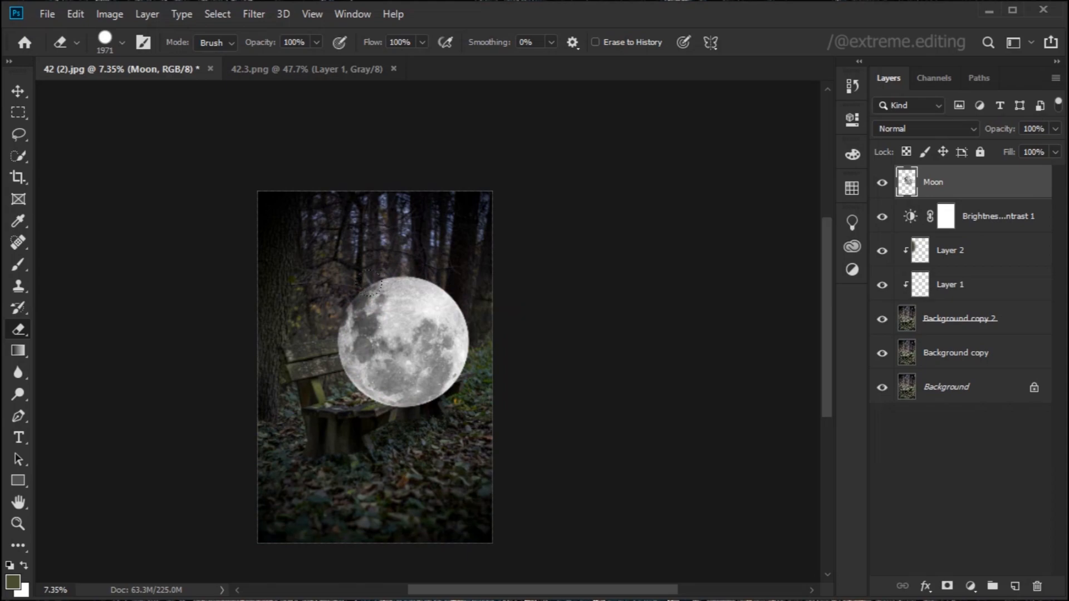
drag(410, 329, 419, 329)
key(ctrl+shift+z)
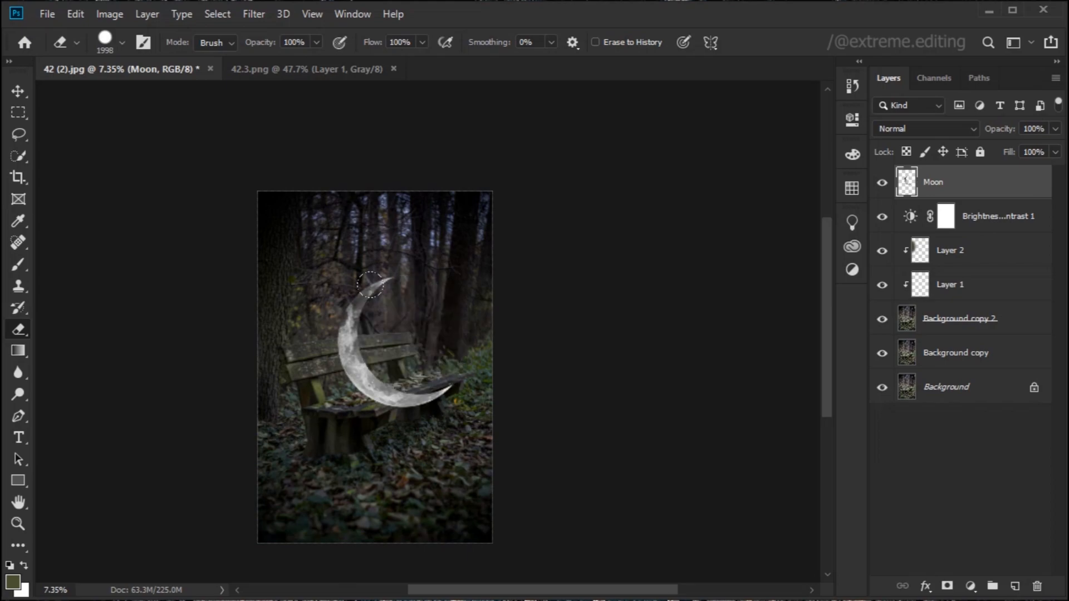
drag(444, 359, 445, 385)
Undo the erasing on the Moon layer.
click(18, 90)
drag(210, 238, 168, 208)
key(ctrl+z)
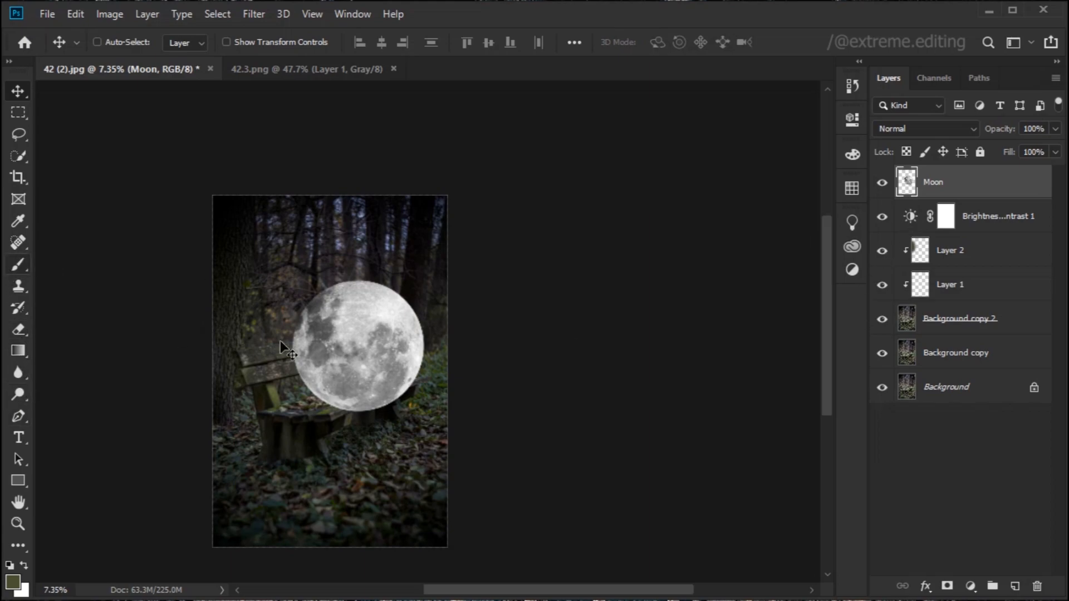
Add a layer mask to the Moon layer and hide all but a crescent with a black 2043 px hard brush.
click(946, 586)
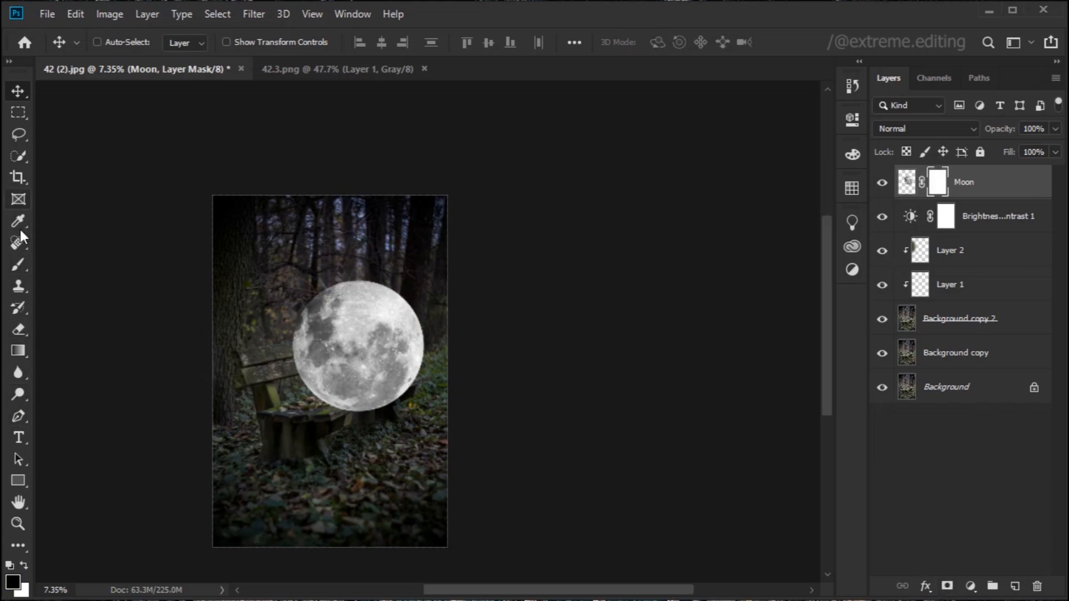
click(22, 262)
mouse_move(401, 328)
alt+mouse_down()
mouse_move(384, 508)
mouse_move(375, 356)
mouse_move(393, 333)
mouse_move(439, 329)
mouse_move(399, 407)
alt+mouse_up()
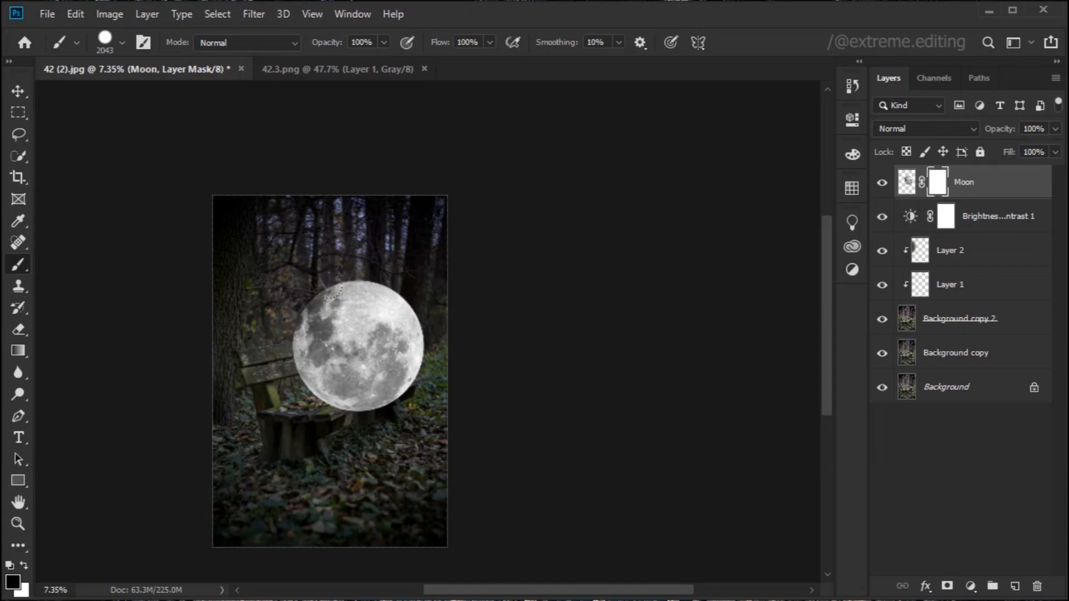
click(379, 335)
drag(535, 350, 530, 363)
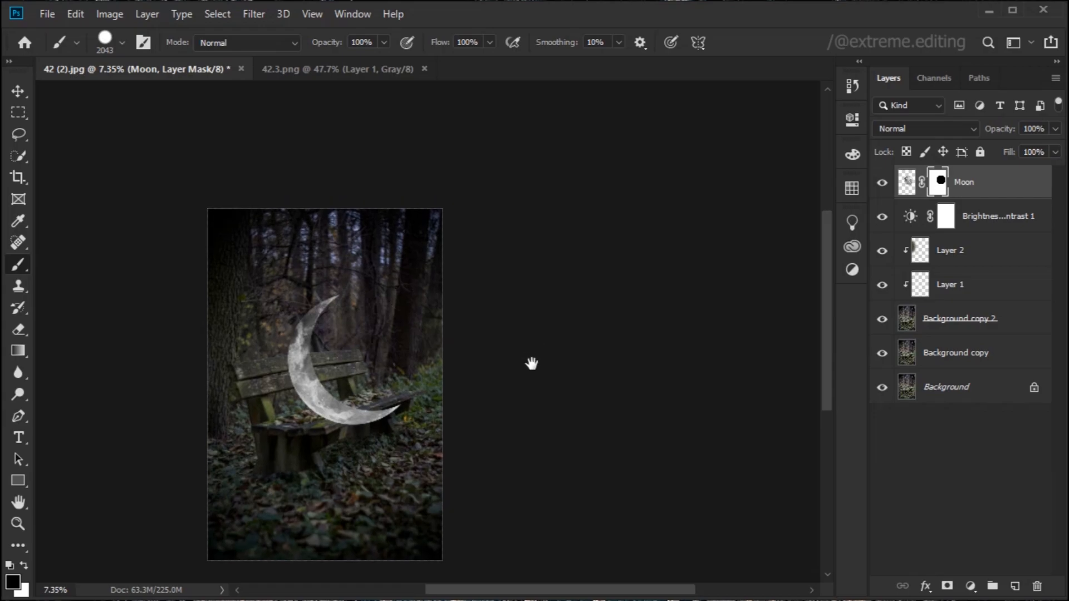
Free-transform the crescent moon, tilting and repositioning it to rest on the bench seat.
click(19, 92)
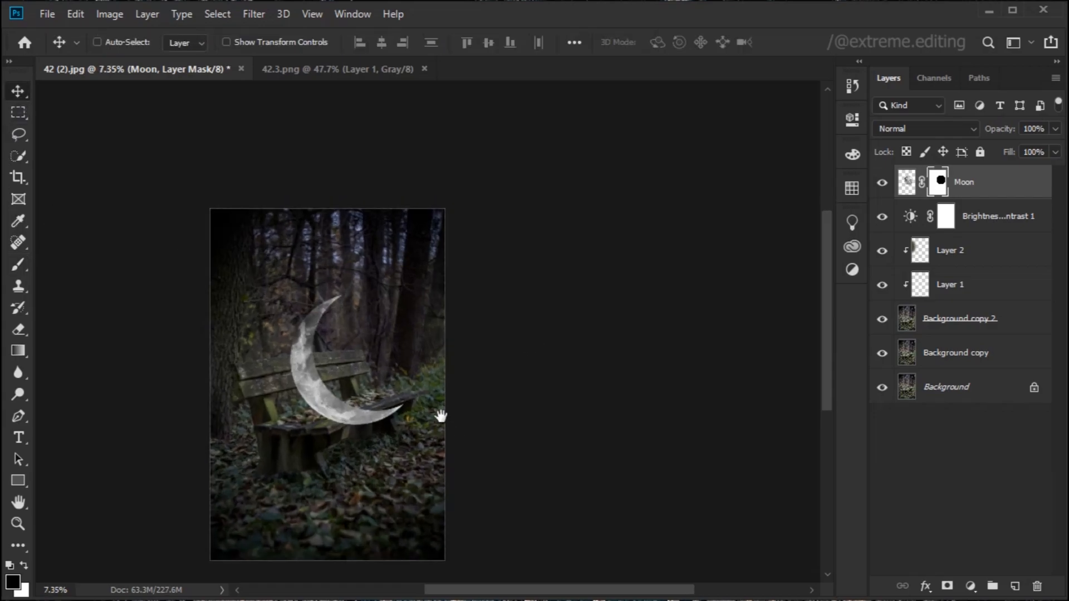
drag(442, 420, 435, 361)
scroll(360, 349, up, 6)
drag(370, 344, 410, 372)
key(ctrl+t)
key(ctrl+r)
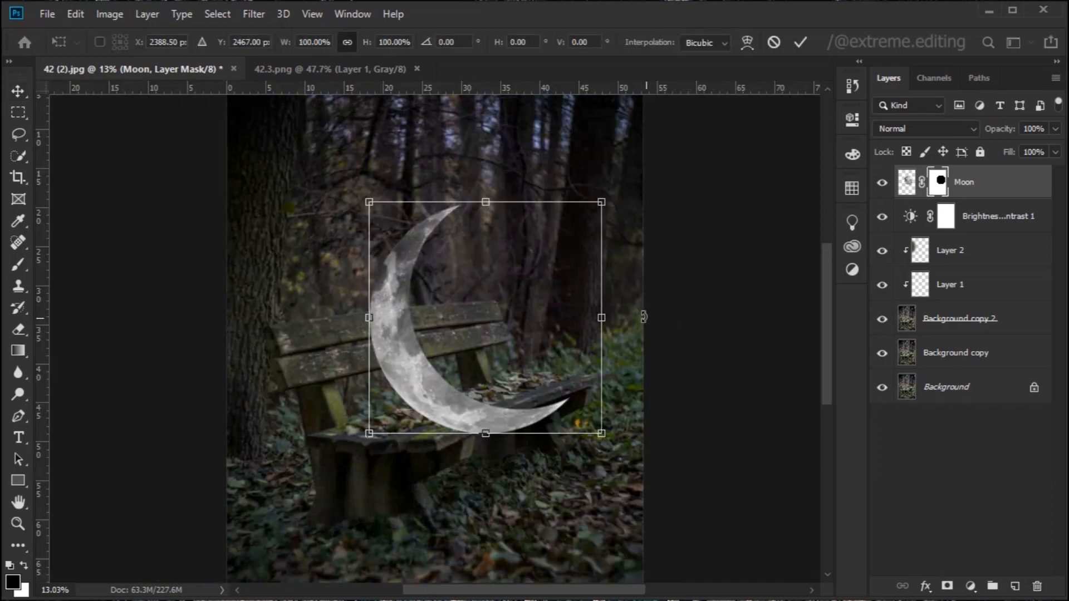
key(ctrl+r)
drag(594, 188, 529, 252)
drag(458, 379, 339, 374)
drag(339, 375, 372, 353)
drag(446, 224, 486, 184)
drag(561, 397, 571, 370)
key(Return)
Fine-tune the crescent moon's tilt and position against the bench's backrest with Free Transform.
key(ctrl+t)
drag(501, 384, 515, 359)
drag(373, 299, 352, 295)
scroll(317, 295, up, 1)
Warp the crescent moon slightly to adjust its outer curve and lower edge to the bench seat.
right_click(441, 369)
click(476, 474)
scroll(422, 395, up, 4)
drag(460, 441, 458, 426)
drag(334, 388, 439, 433)
drag(219, 554, 231, 533)
drag(301, 234, 296, 322)
drag(284, 86, 265, 98)
drag(265, 99, 164, 164)
drag(319, 394, 311, 403)
drag(278, 389, 348, 266)
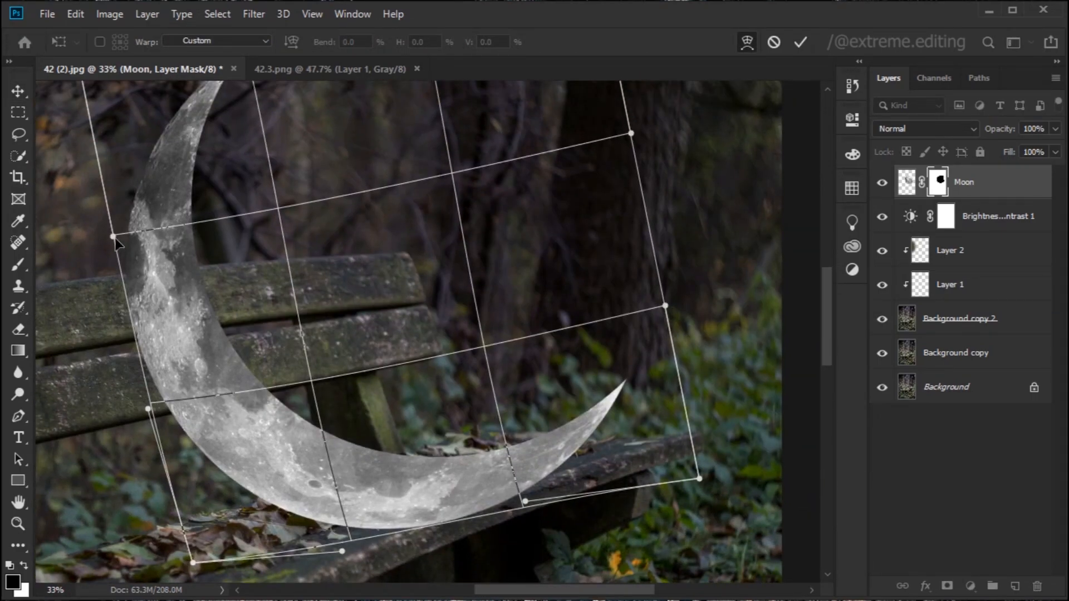
drag(120, 250, 131, 248)
drag(728, 329, 695, 313)
drag(633, 289, 645, 280)
drag(335, 139, 329, 296)
drag(199, 178, 250, 176)
drag(337, 317, 375, 198)
drag(223, 541, 238, 500)
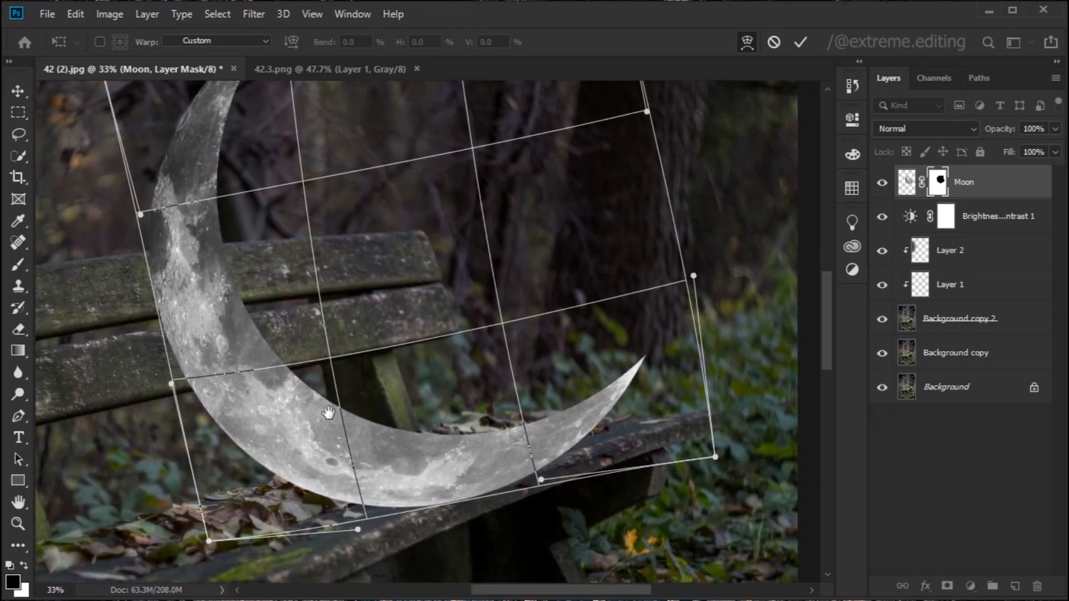
click(802, 40)
scroll(543, 276, down, 4)
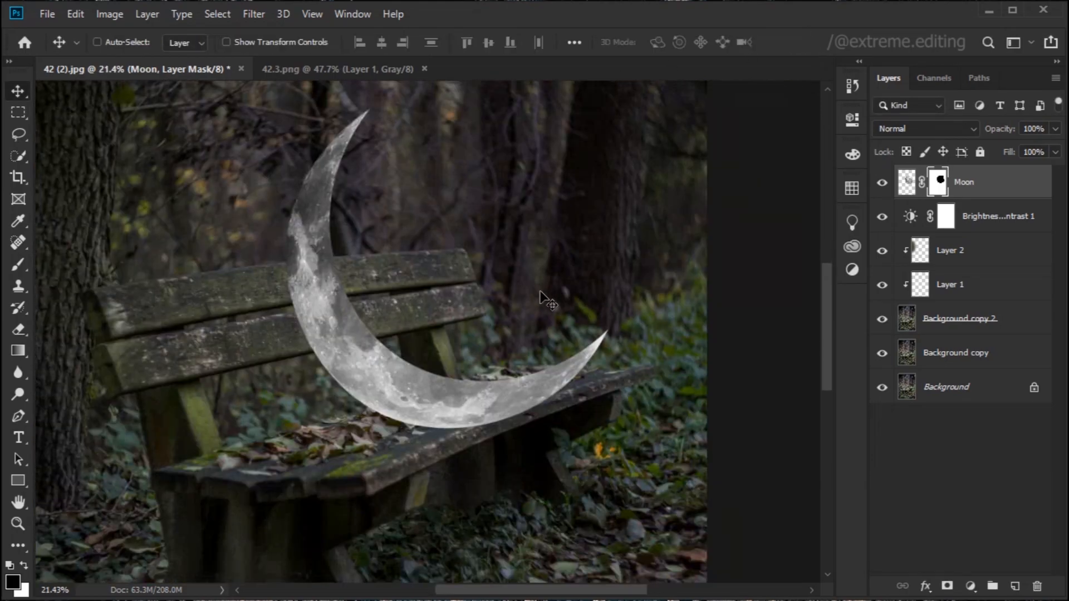
Hide and reshow the Moon layer to examine the bench seat's edge where the crescent touches it.
scroll(563, 353, up, 3)
scroll(571, 412, up, 2)
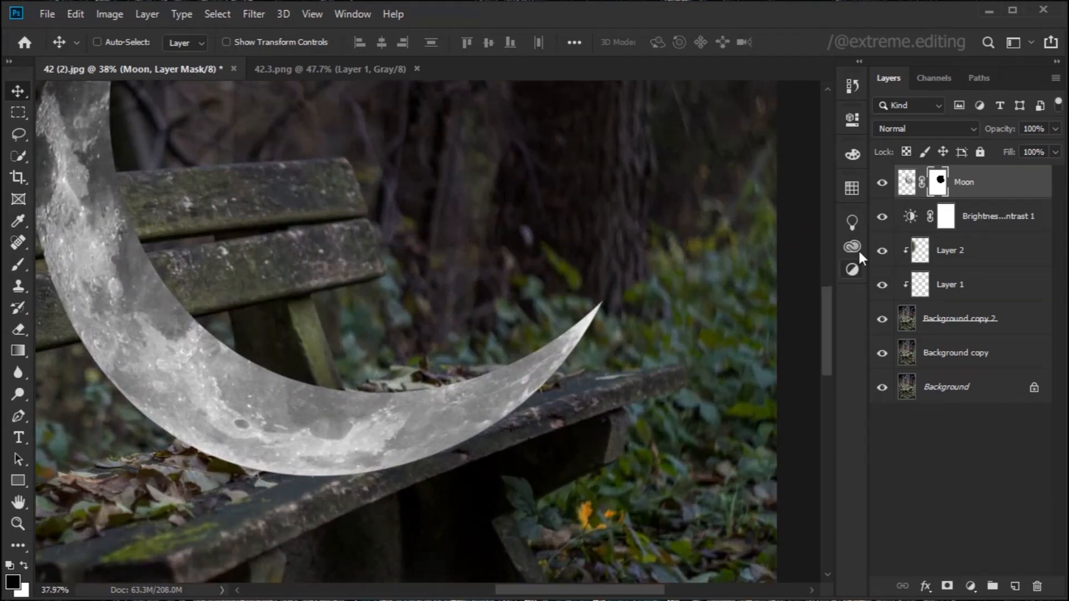
click(881, 182)
scroll(556, 430, up, 3)
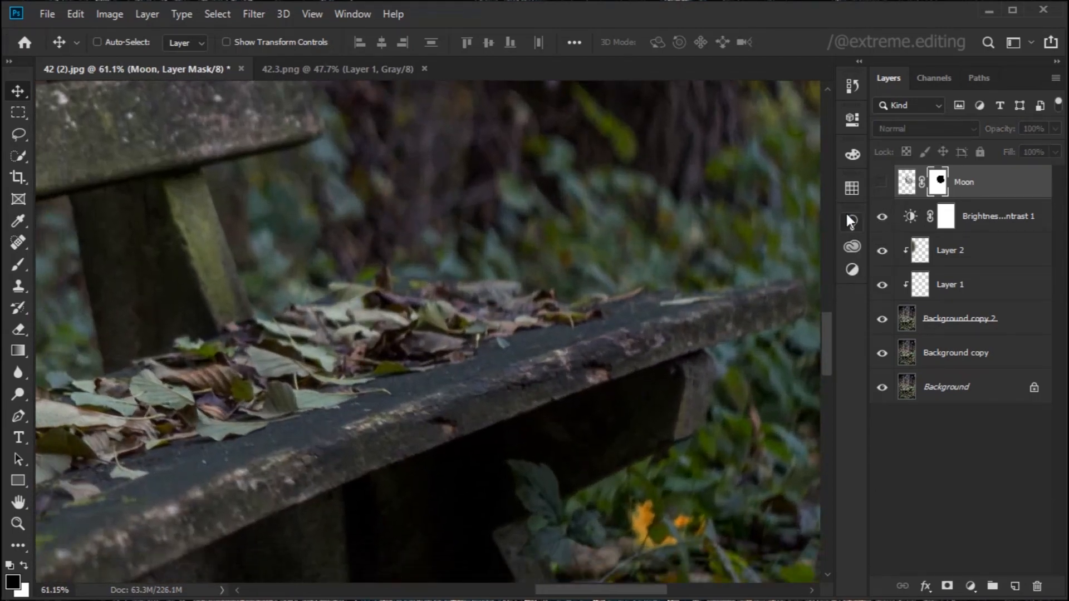
click(885, 183)
scroll(313, 433, up, 1)
drag(312, 432, 363, 405)
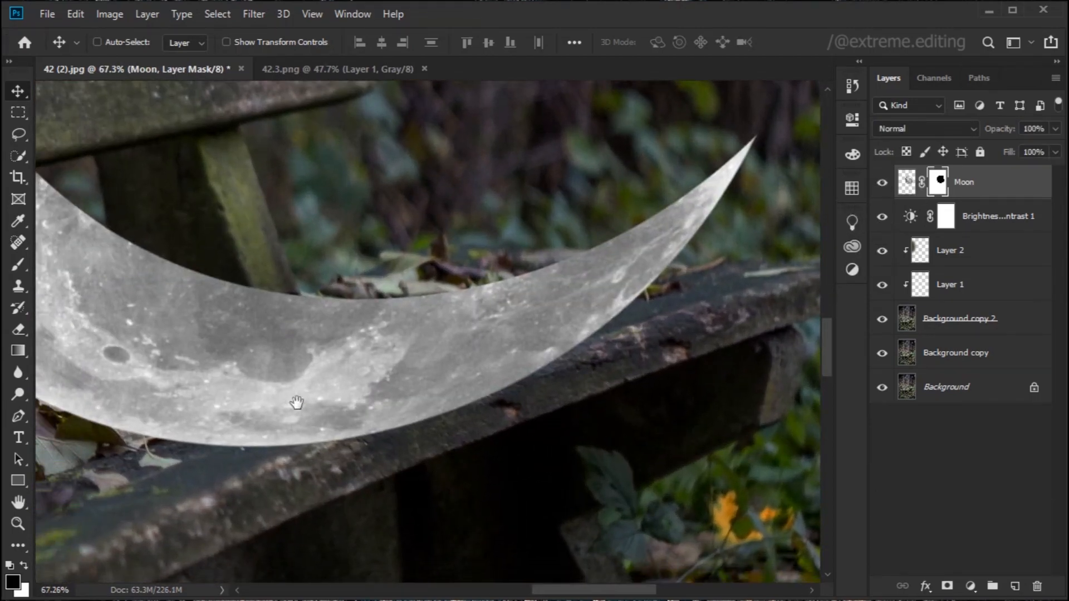
Try to mask the crescent's lower edge in a straight line along the bench seat with a hard 43 px brush.
click(23, 262)
scroll(312, 384, up, 2)
alt+right_click(340, 399)
alt+right_click(569, 377)
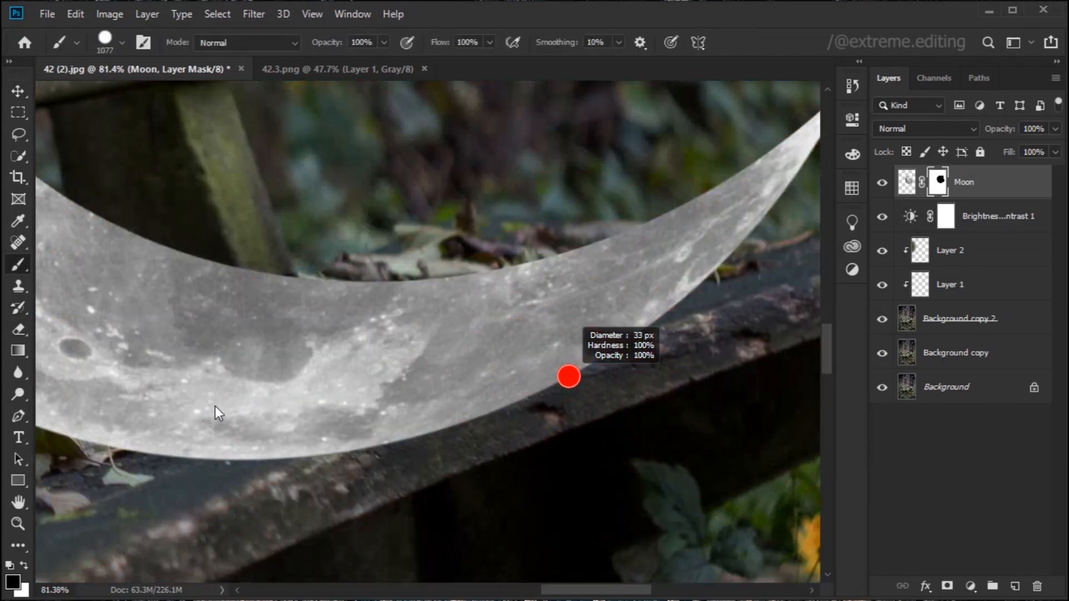
alt+right_click(492, 413)
drag(503, 416, 507, 415)
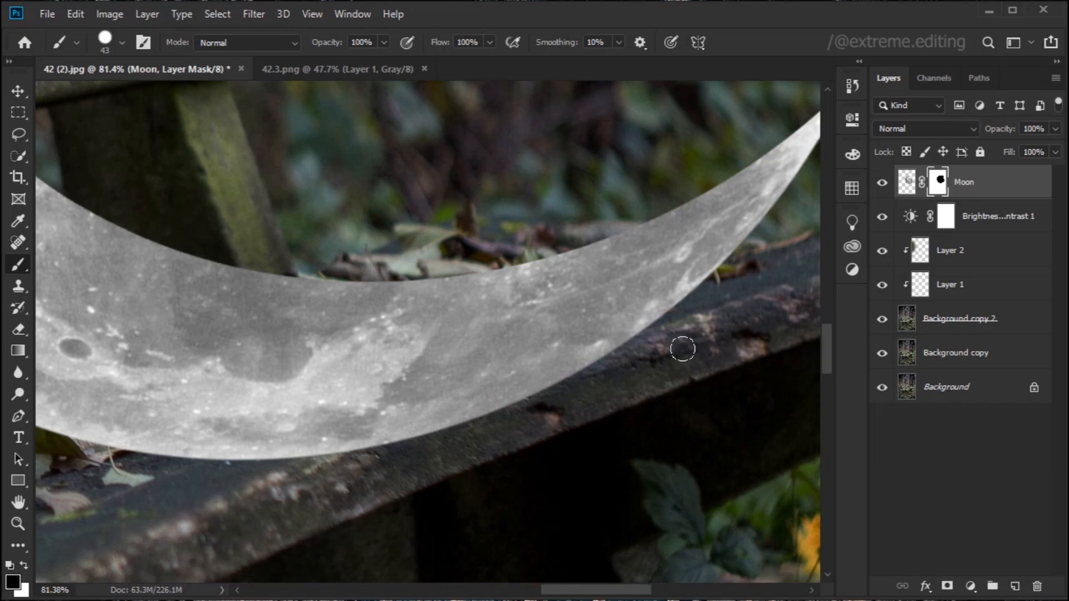
shift+click(261, 494)
Undo the hard-edged mask stroke and mask the crescent's lower edge along the seat again with a softer 43 px brush.
scroll(533, 469, up, 2)
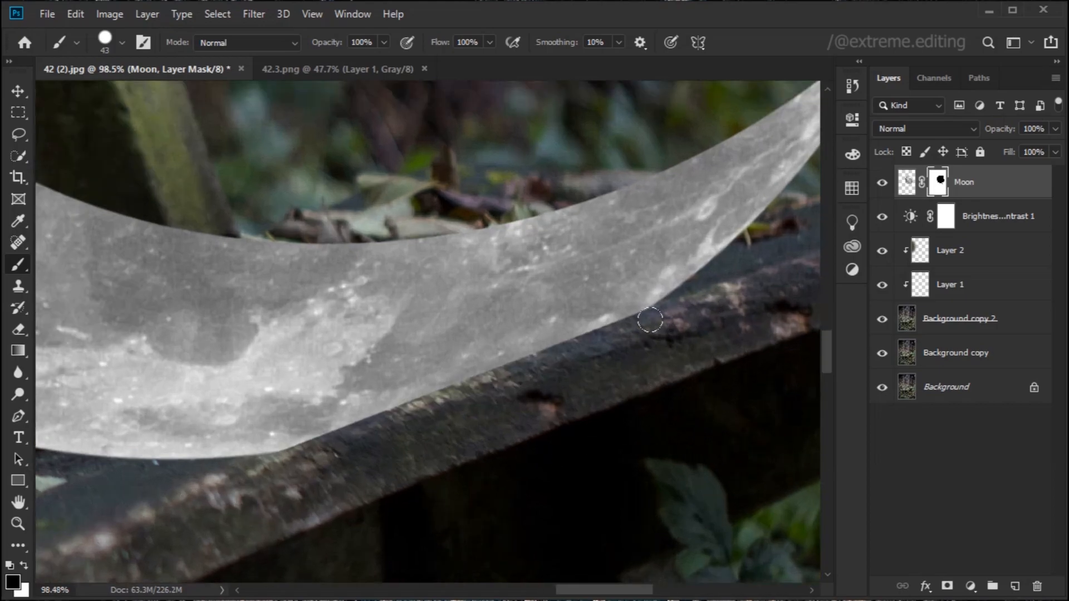
drag(520, 350, 518, 259)
key(ctrl+z)
mouse_move(668, 307)
mouse_down()
mouse_move(396, 412)
mouse_move(223, 457)
mouse_up()
scroll(351, 479, down, 15)
scroll(291, 456, up, 10)
drag(58, 179, 249, 365)
scroll(249, 365, up, 2)
scroll(227, 386, down, 8)
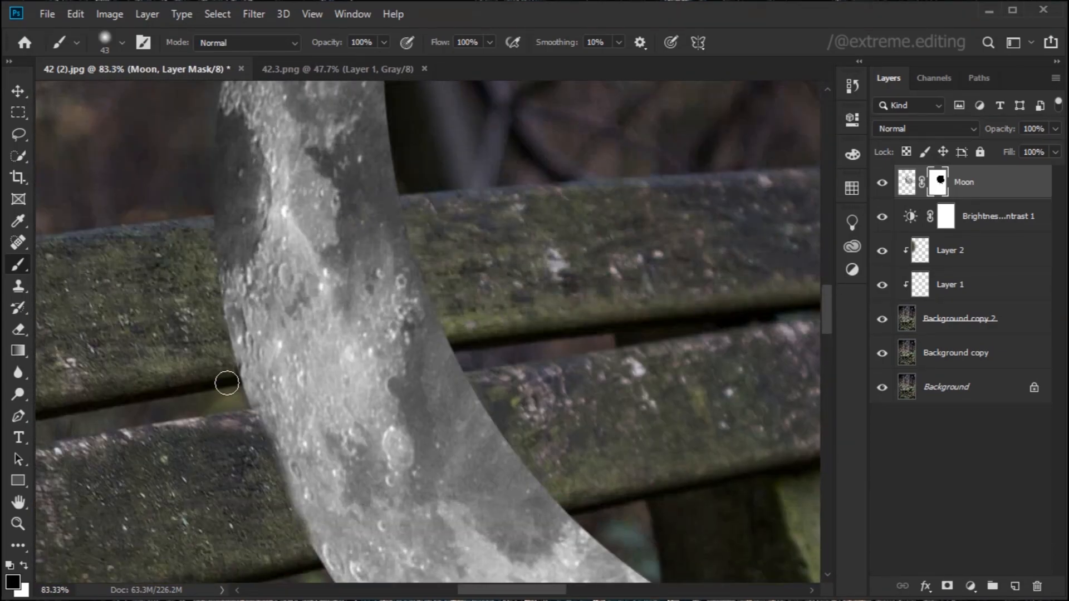
Add a new layer beneath the Moon layer and set up a soft 314 px brush with black as the foreground colour.
scroll(167, 369, up, 6)
scroll(236, 391, up, 2)
scroll(217, 386, down, 8)
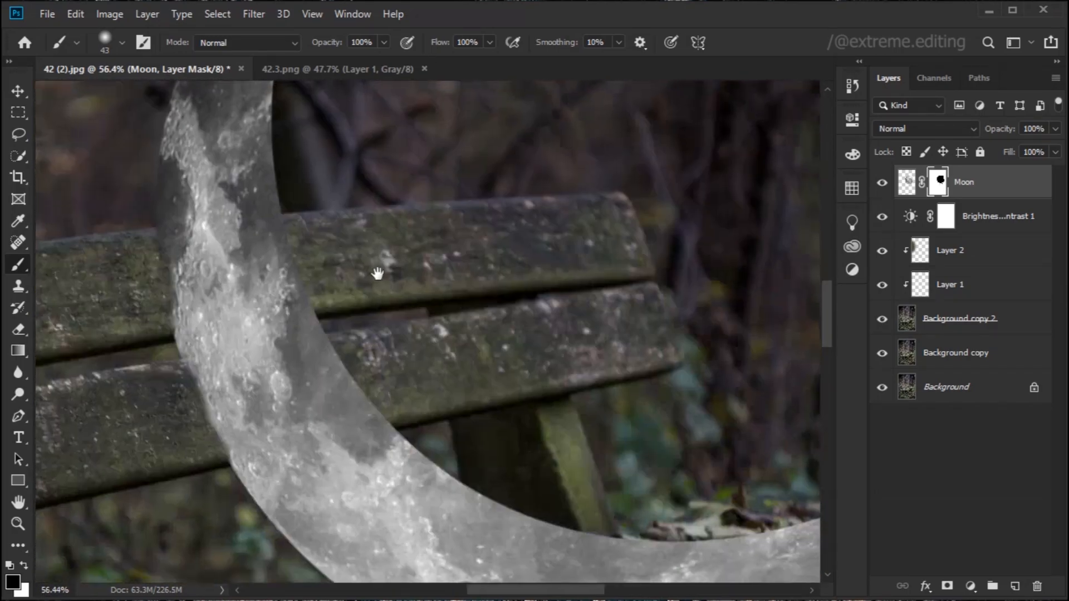
scroll(418, 339, up, 3)
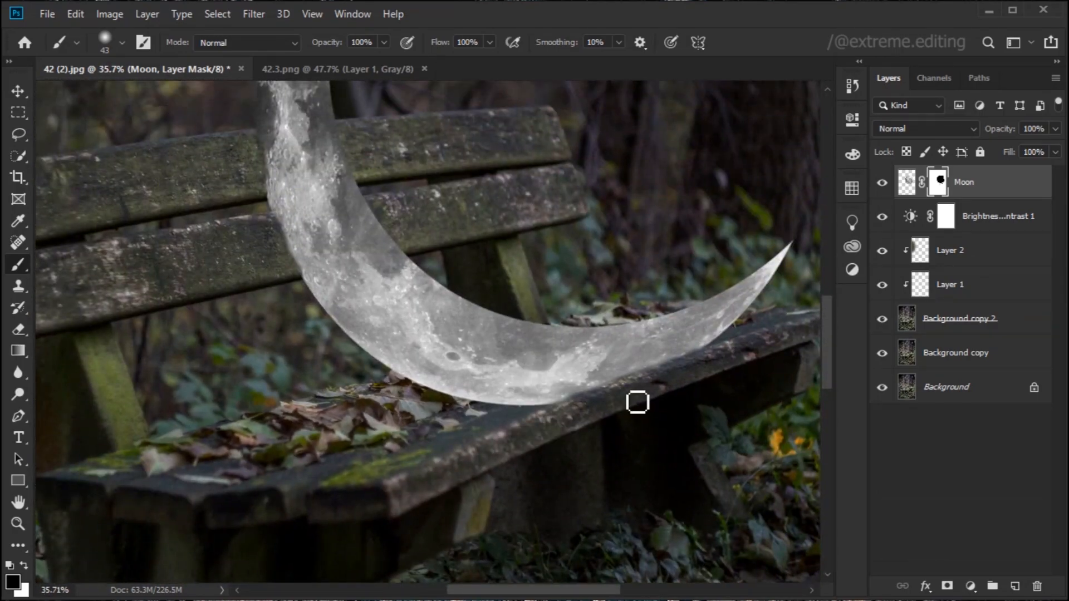
click(1015, 582)
scroll(412, 435, down, 2)
drag(429, 439, 471, 444)
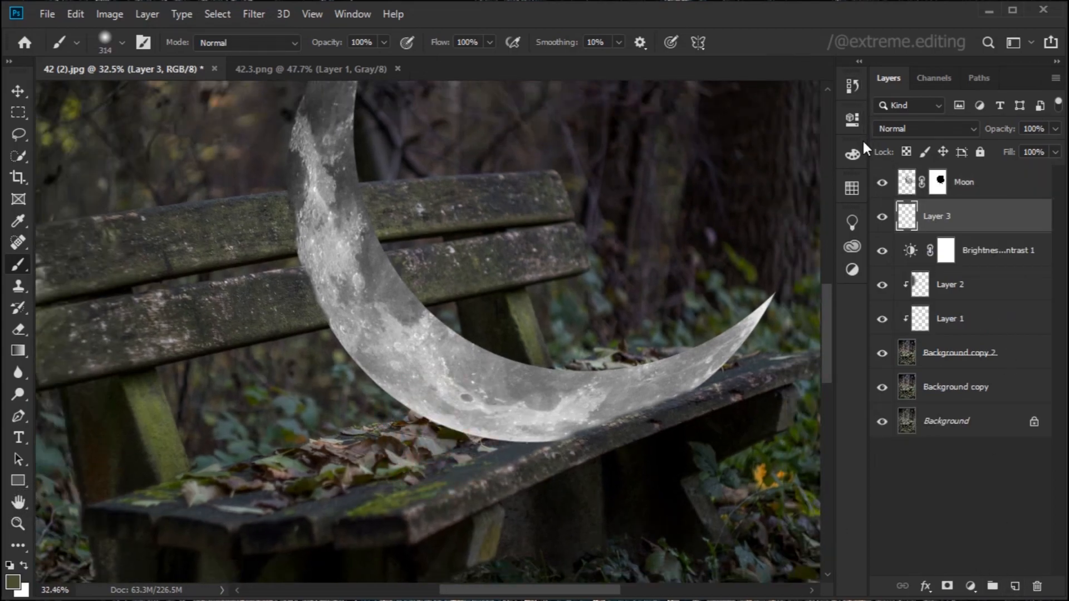
click(852, 153)
drag(623, 278, 598, 419)
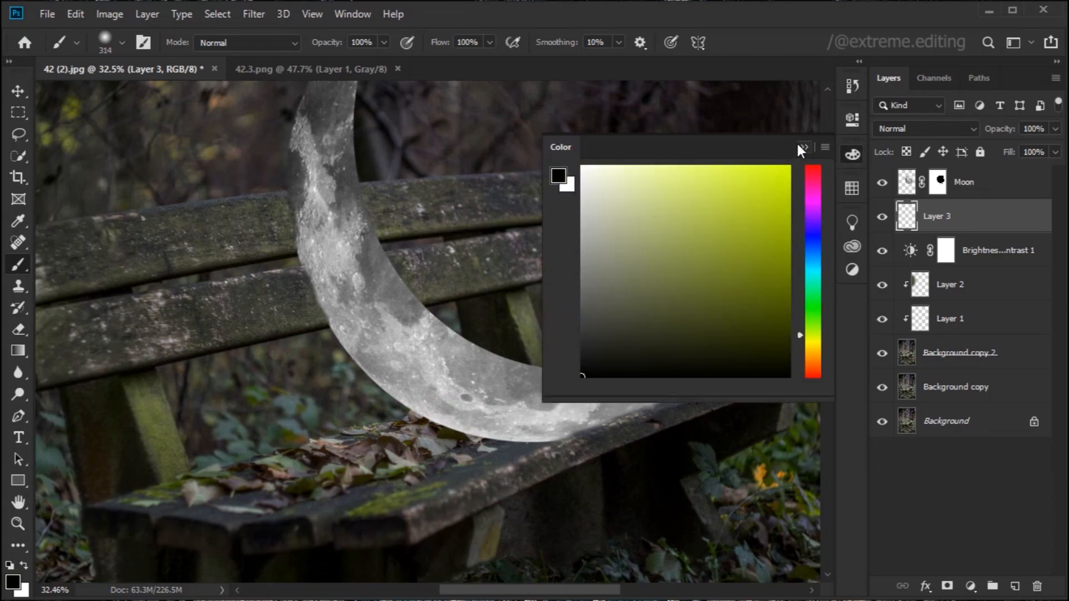
click(803, 147)
Try to paint a black shadow along the crescent's outer underside on the new layer.
drag(534, 322, 541, 304)
mouse_move(553, 396)
mouse_down()
mouse_move(524, 409)
mouse_move(433, 395)
mouse_move(331, 300)
mouse_up()
drag(510, 343, 540, 378)
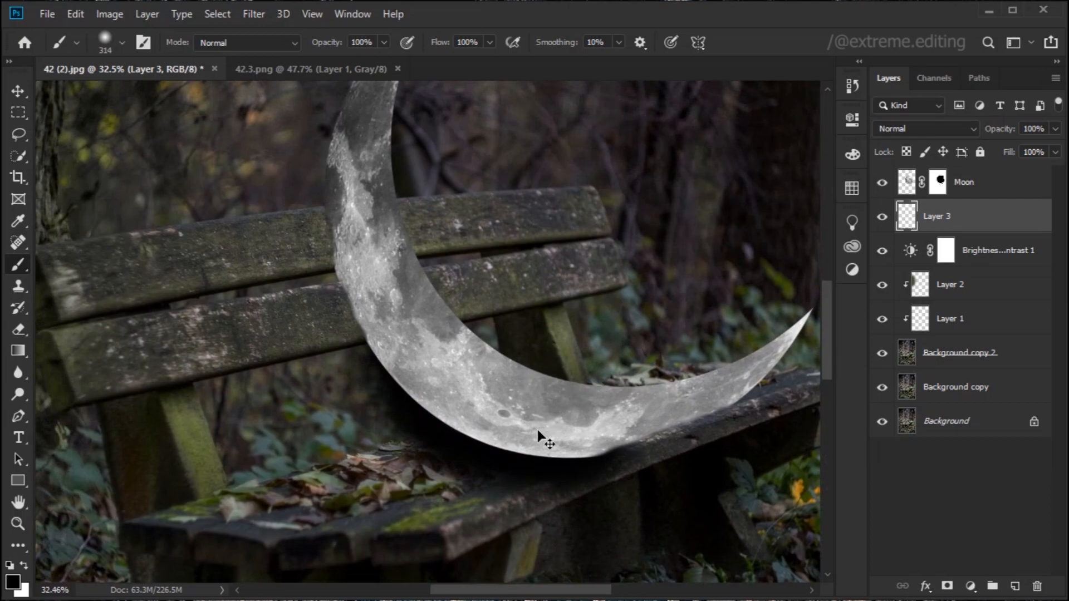
key(ctrl+z)
Paint a soft black contact shadow on the bench seat beneath the crescent and lower the layer's opacity to 33% in Normal mode.
drag(591, 468, 420, 471)
drag(515, 449, 552, 433)
mouse_move(486, 412)
mouse_down()
mouse_move(456, 415)
mouse_move(460, 452)
mouse_up()
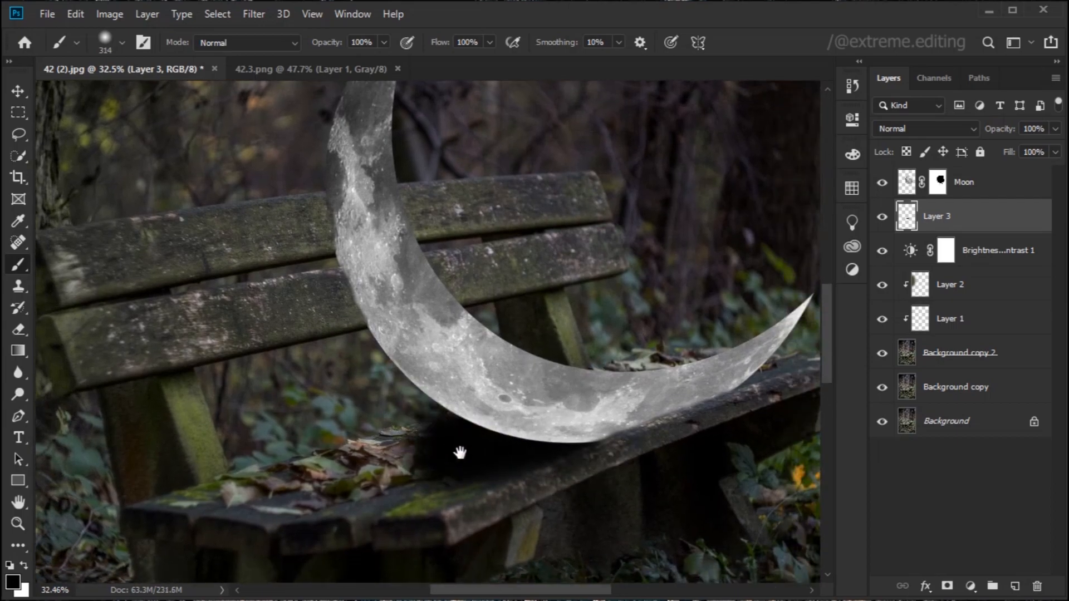
click(949, 130)
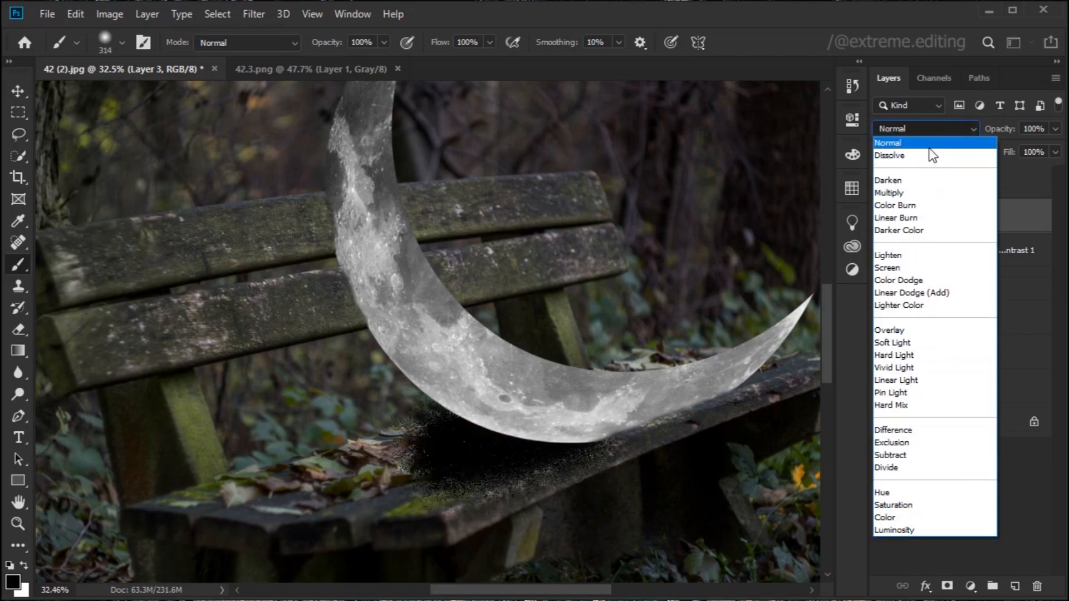
click(932, 143)
drag(997, 130, 931, 135)
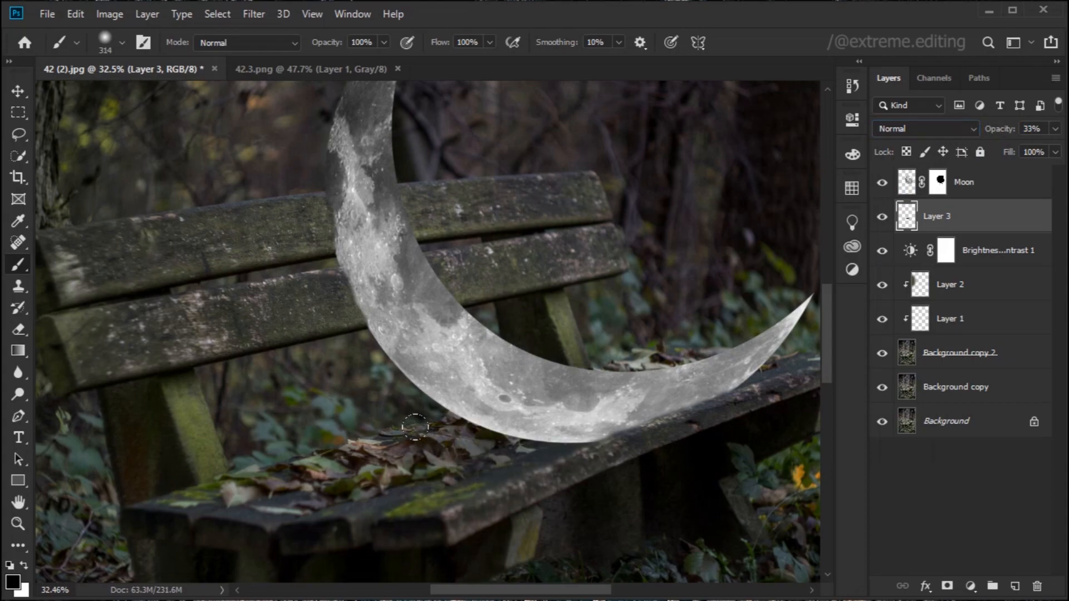
Extend the faint shadow over the leaves and seat along the crescent's lower edge.
mouse_move(344, 445)
mouse_down()
mouse_move(396, 445)
mouse_move(334, 462)
mouse_move(483, 435)
mouse_up()
scroll(433, 482, down, 4)
mouse_move(622, 411)
mouse_down()
mouse_move(610, 446)
mouse_move(610, 421)
mouse_up()
scroll(495, 454, up, 2)
scroll(488, 454, up, 3)
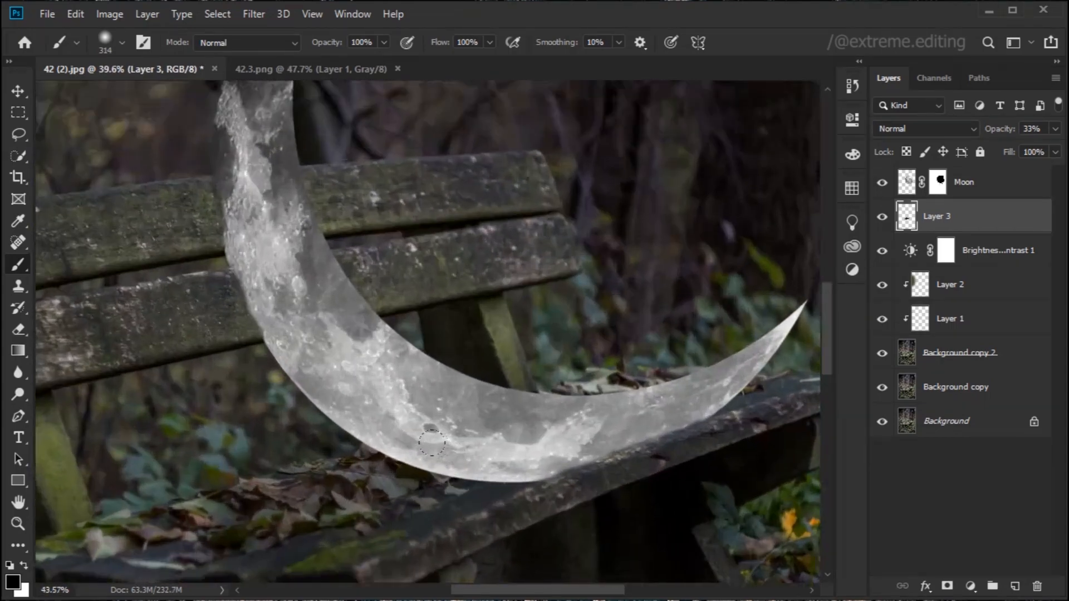
Mask the crescent's lower edge on the Moon layer with a 15 px brush where it meets the fallen leaves.
click(933, 188)
scroll(409, 468, up, 5)
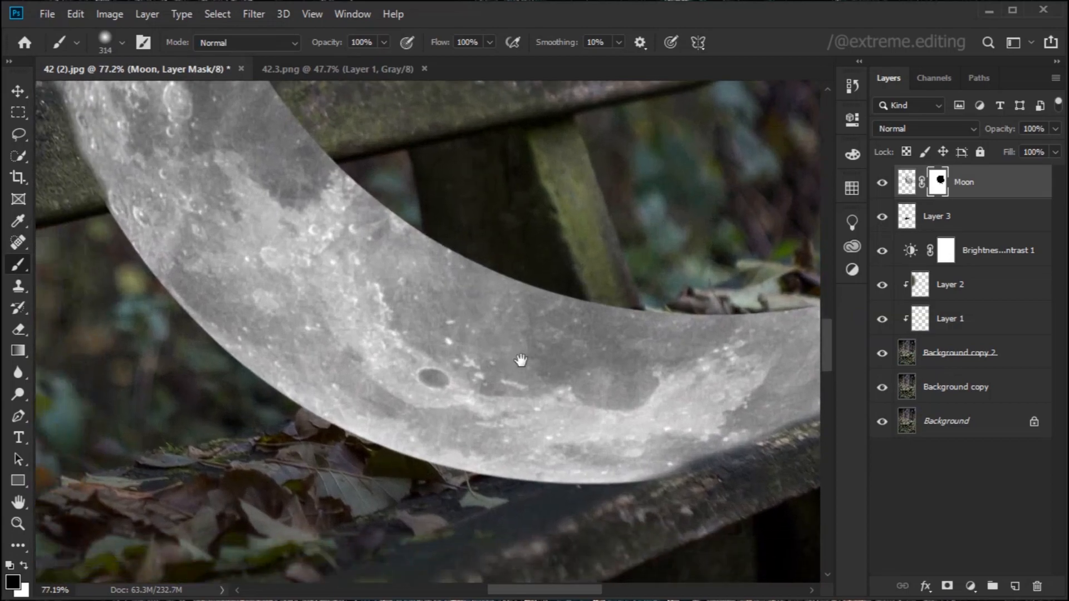
alt+right_click(378, 462)
mouse_move(376, 455)
alt+mouse_down()
mouse_move(295, 467)
mouse_move(264, 490)
alt+mouse_up()
alt+drag(486, 389, 473, 455)
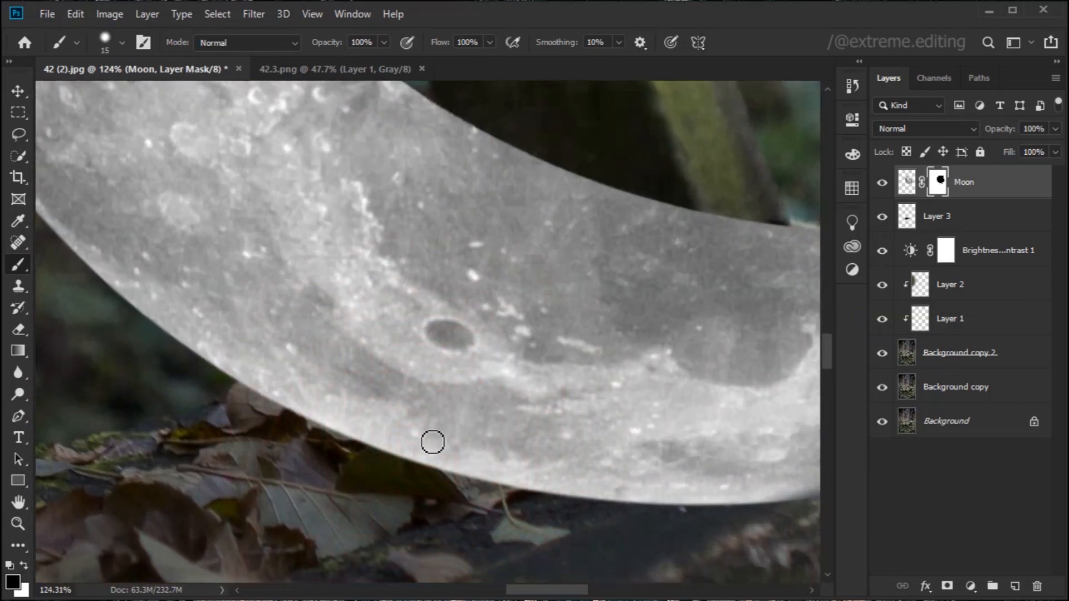
scroll(423, 446, up, 2)
mouse_move(375, 449)
mouse_down()
mouse_move(405, 452)
mouse_move(459, 497)
mouse_move(362, 468)
mouse_move(355, 440)
mouse_move(427, 461)
mouse_up()
Paint white on the Moon mask to restore the crescent's edge around the overlapping leaves.
key(x)
scroll(499, 429, up, 3)
mouse_move(499, 429)
mouse_down()
mouse_move(404, 375)
mouse_move(385, 352)
mouse_move(294, 369)
mouse_up()
mouse_move(290, 372)
mouse_down()
mouse_move(308, 358)
mouse_move(282, 364)
mouse_up()
drag(245, 345, 296, 333)
scroll(300, 318, down, 6)
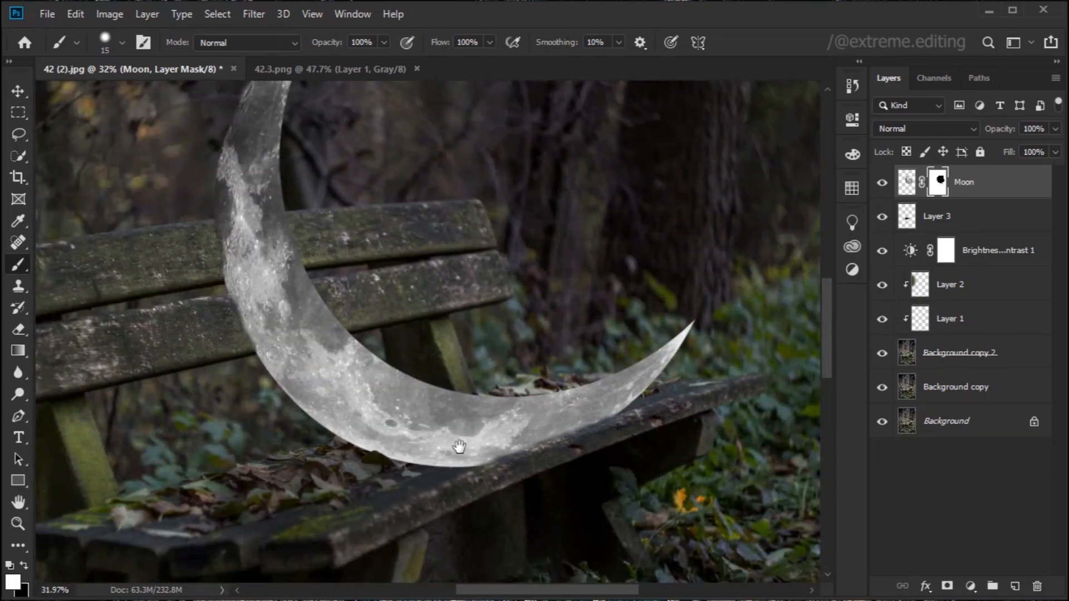
Mask the moon along the small leaf's thin stem with a 3 px brush so the stem overlaps the crescent.
scroll(434, 502, up, 3)
scroll(434, 502, up, 4)
alt+right_click(374, 430)
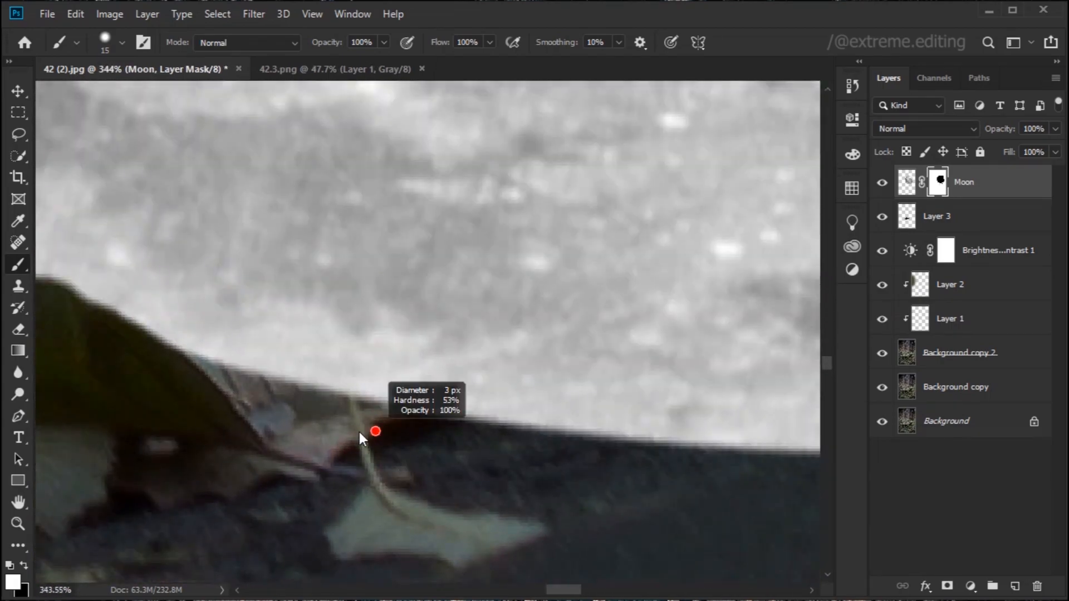
scroll(363, 442, up, 3)
key(x)
drag(348, 361, 363, 355)
Touch up the Moon mask around the leaf stem with a 7 px brush.
scroll(369, 474, down, 3)
key(bracketright)
key(bracketright)
key(bracketright)
key(bracketright)
mouse_move(359, 394)
mouse_down()
mouse_move(350, 356)
mouse_move(353, 420)
mouse_move(346, 358)
mouse_move(362, 371)
mouse_move(361, 356)
mouse_up()
key(x)
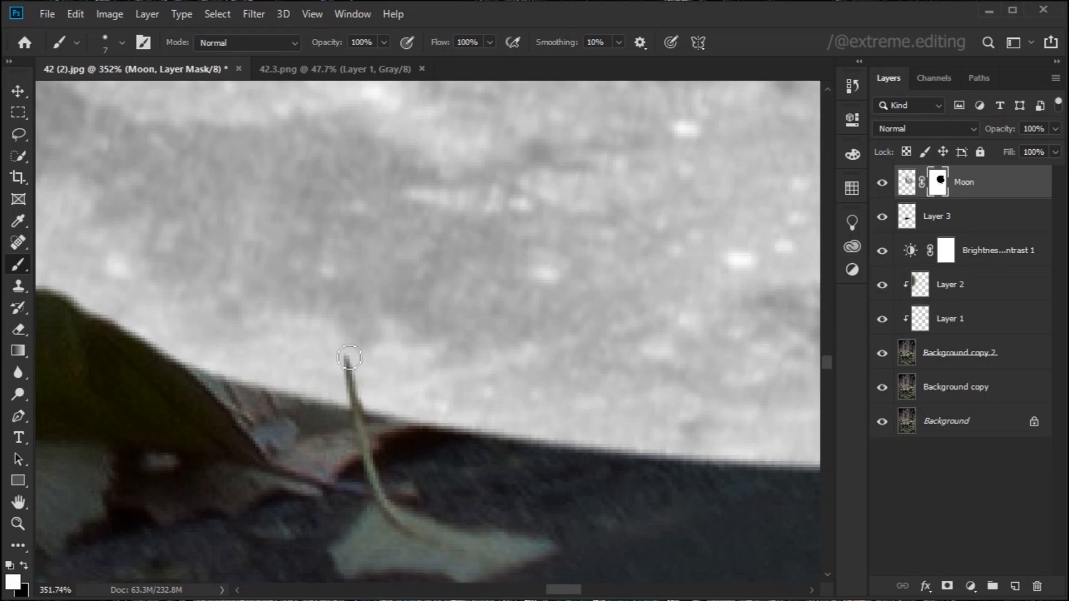
Examine the crescent's masked lower edge where it meets the leaves on the seat.
scroll(384, 418, down, 5)
scroll(273, 420, up, 3)
mouse_move(262, 407)
mouse_down()
mouse_move(269, 462)
mouse_move(275, 437)
mouse_up()
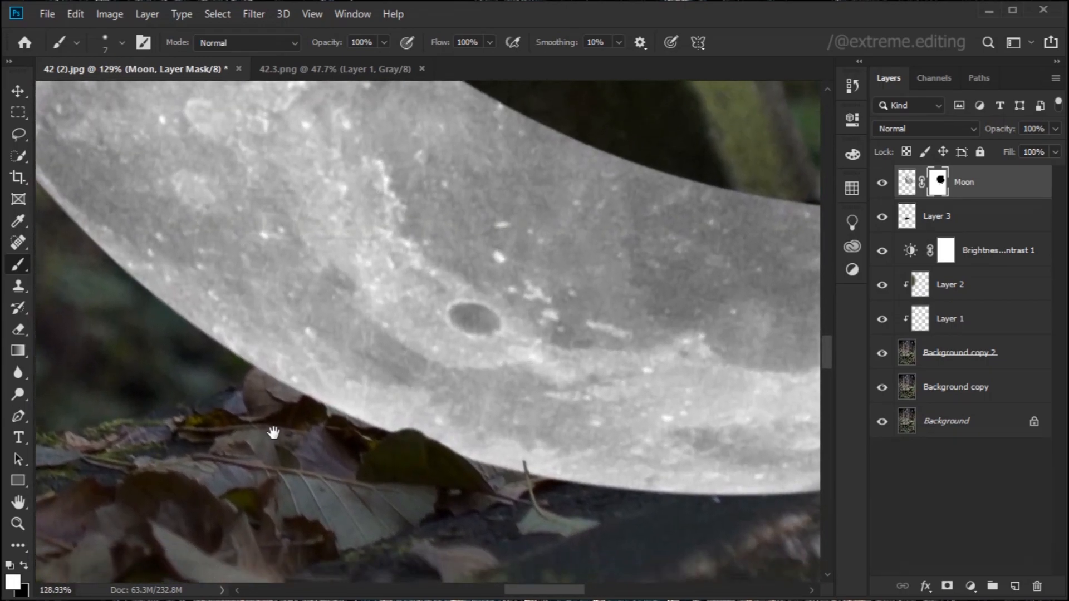
scroll(331, 474, down, 1)
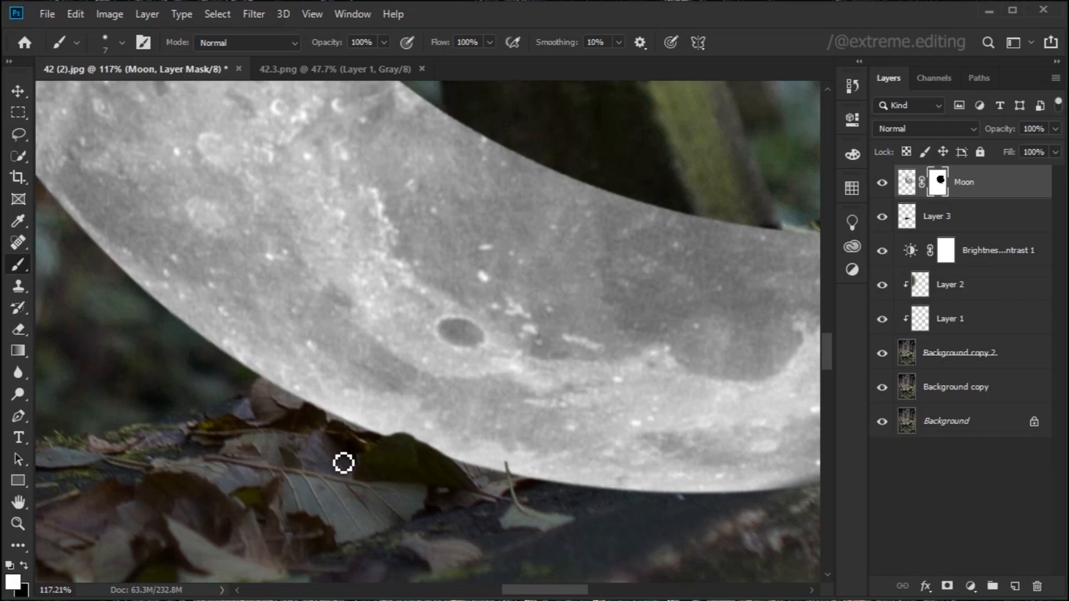
scroll(356, 458, down, 1)
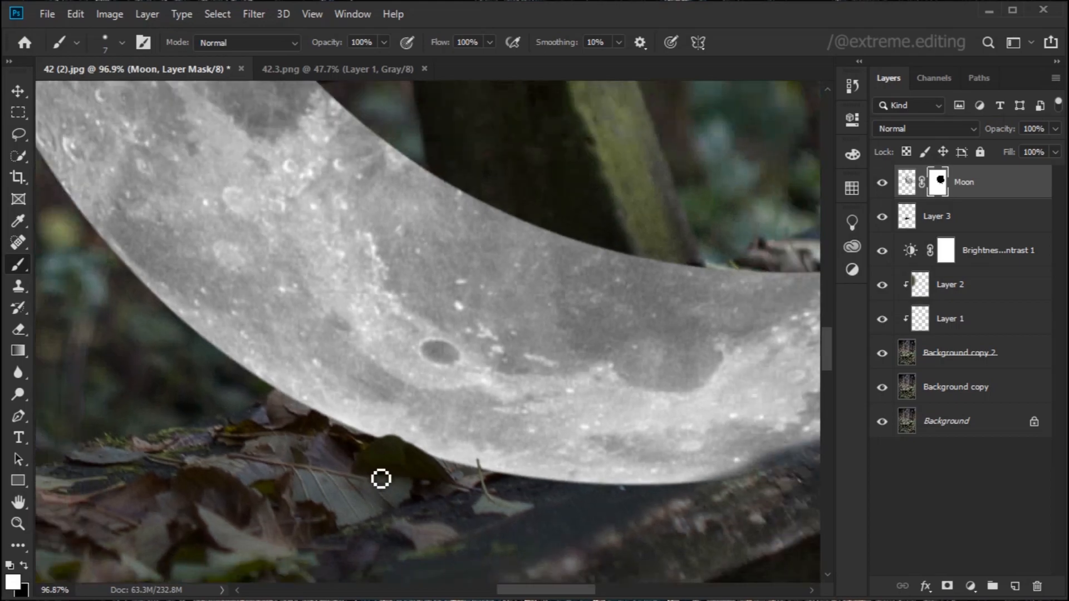
scroll(442, 451, up, 3)
scroll(433, 454, down, 5)
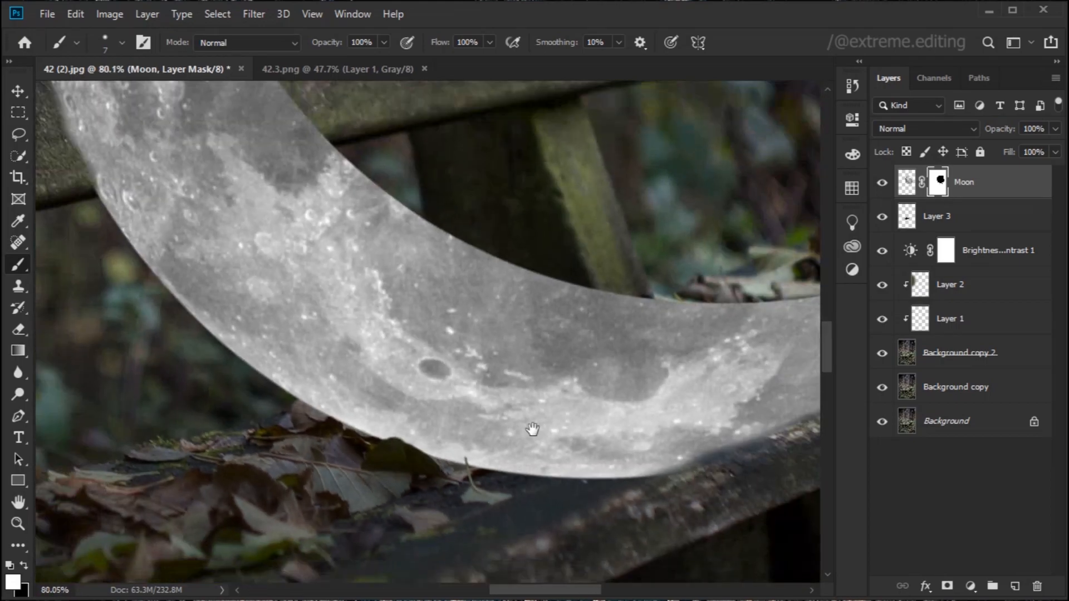
Retouch the Moon mask along the bench's front plank with a soft 29 px black brush.
drag(530, 429, 370, 456)
scroll(582, 432, up, 3)
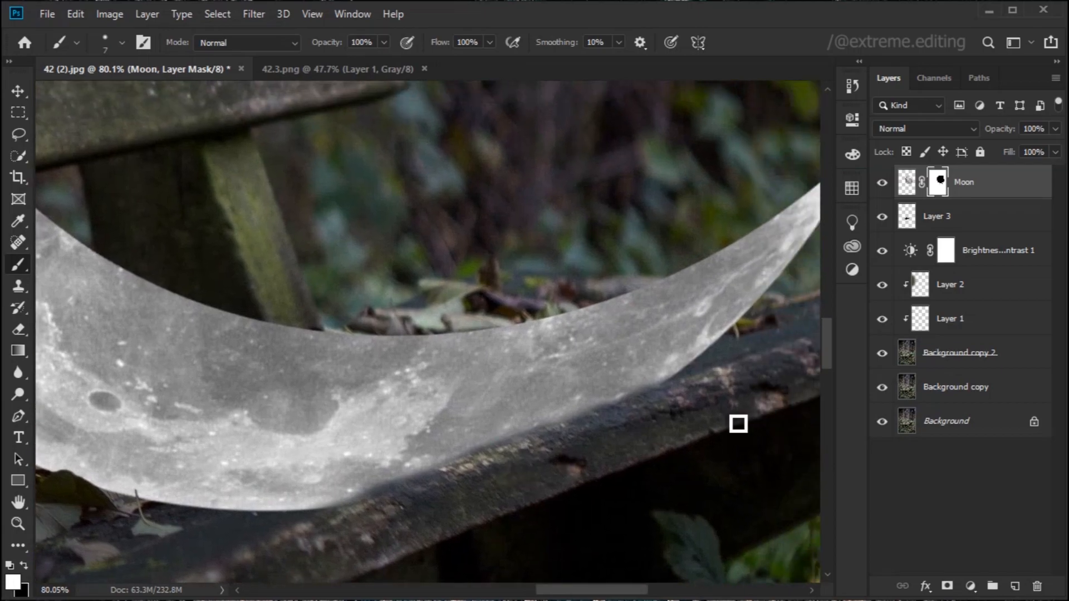
scroll(661, 404, up, 2)
scroll(662, 404, up, 1)
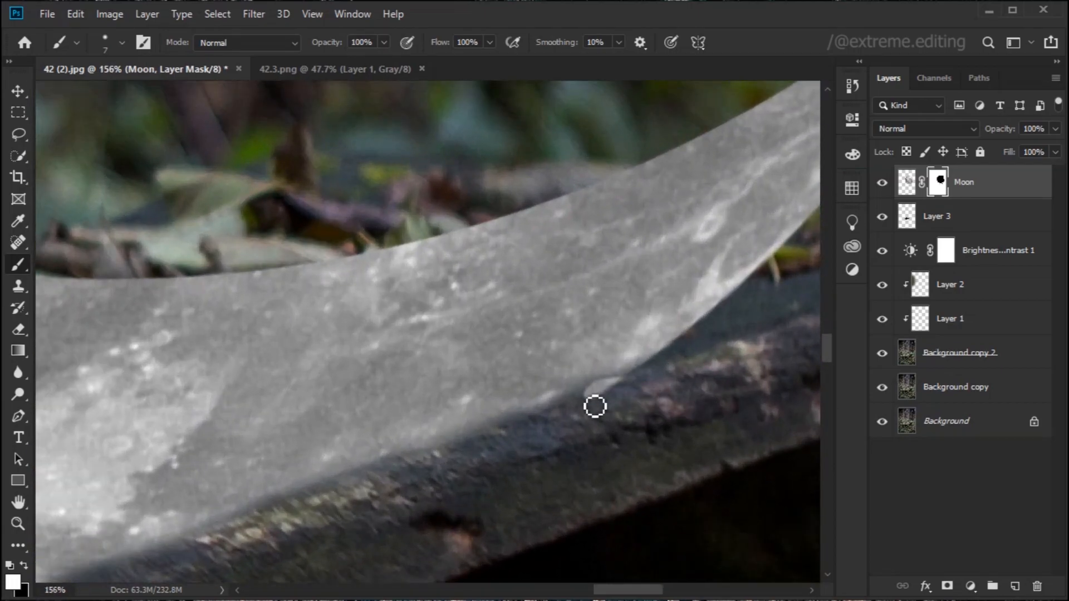
key(x)
scroll(501, 424, left, 3)
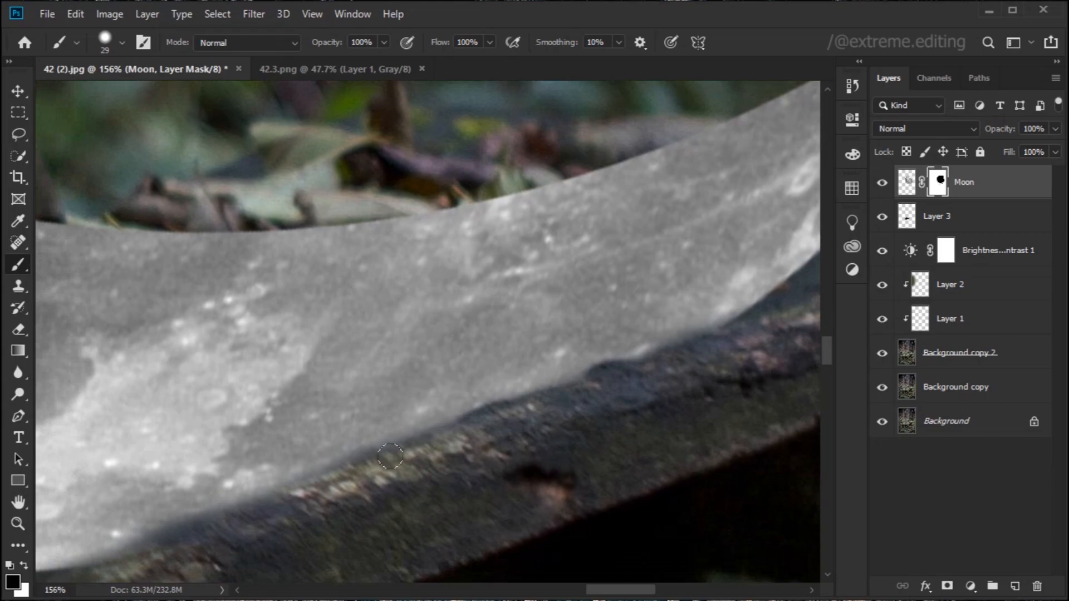
scroll(316, 488, left, 1)
scroll(299, 506, down, 6)
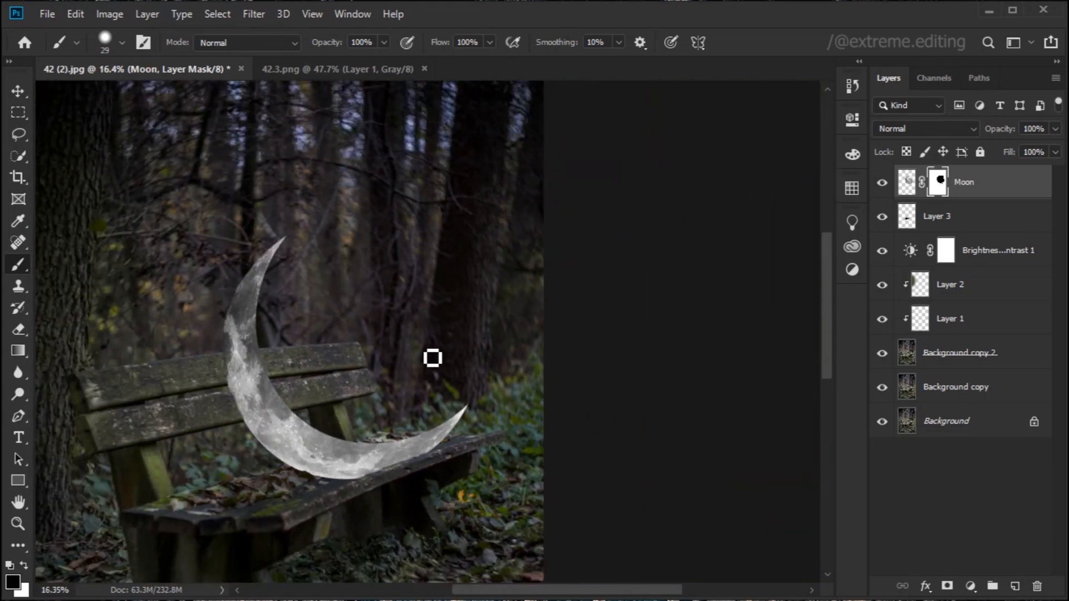
scroll(421, 352, down, 2)
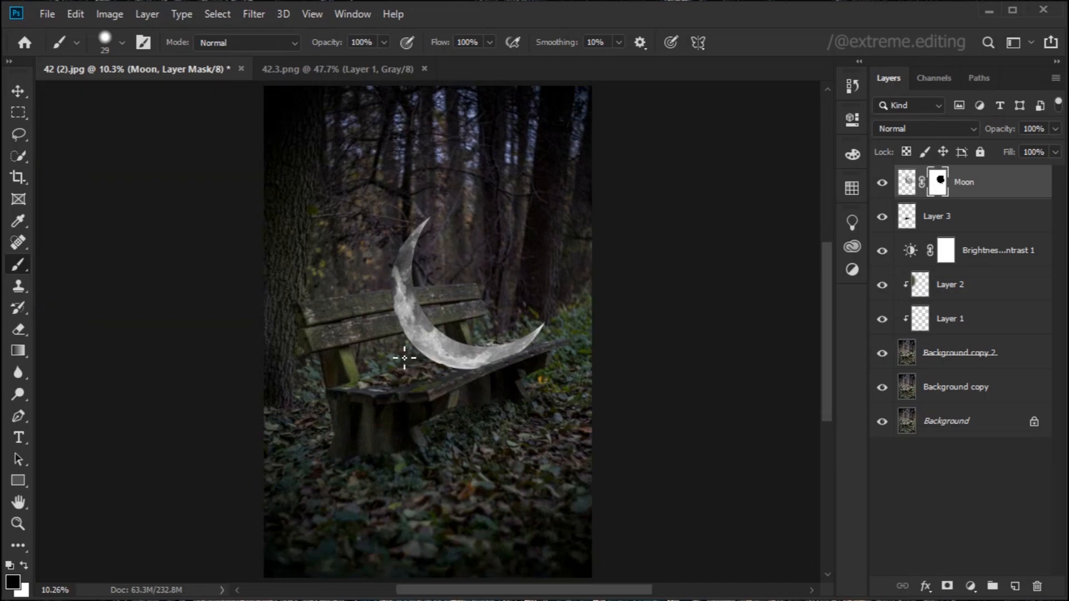
Add a white Inner Glow to the Moon layer in Screen mode with 66% opacity, 15% choke and 122 px size.
double_click(1017, 190)
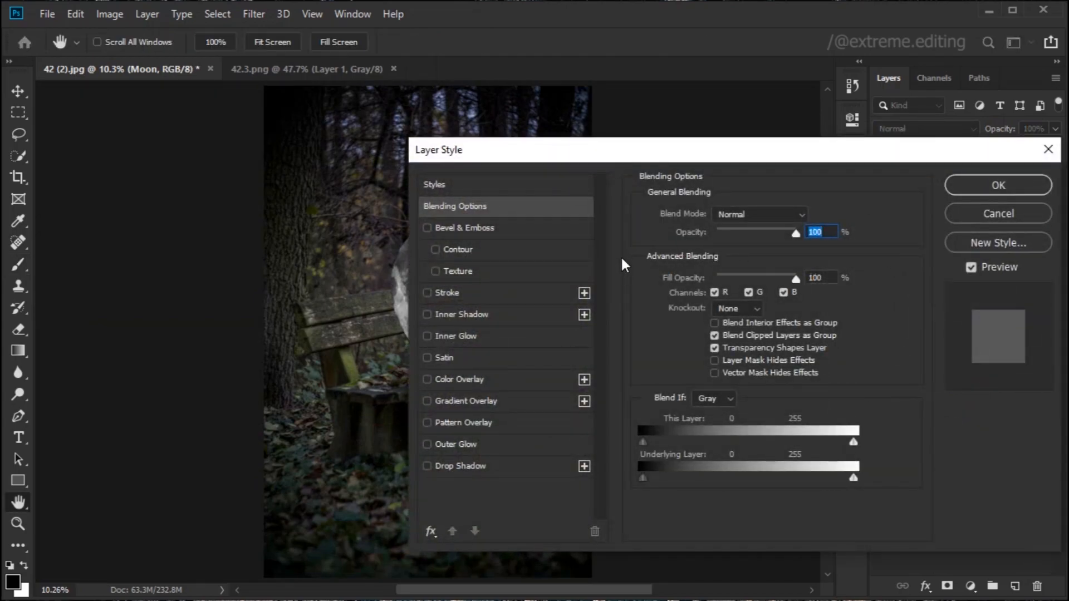
drag(618, 150, 609, 148)
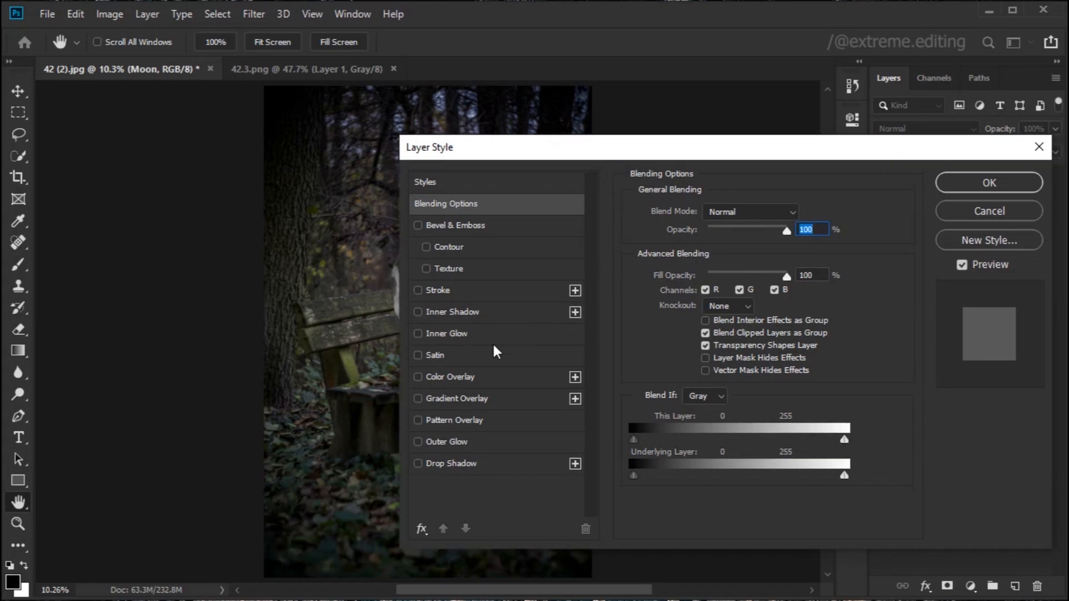
click(466, 333)
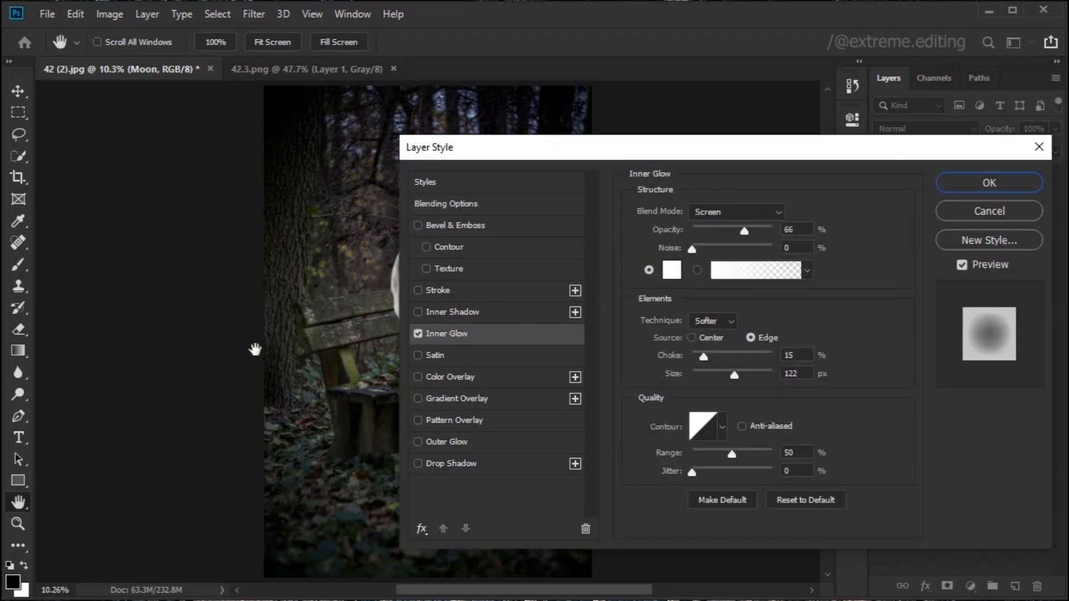
key(Return)
key(ctrl+0)
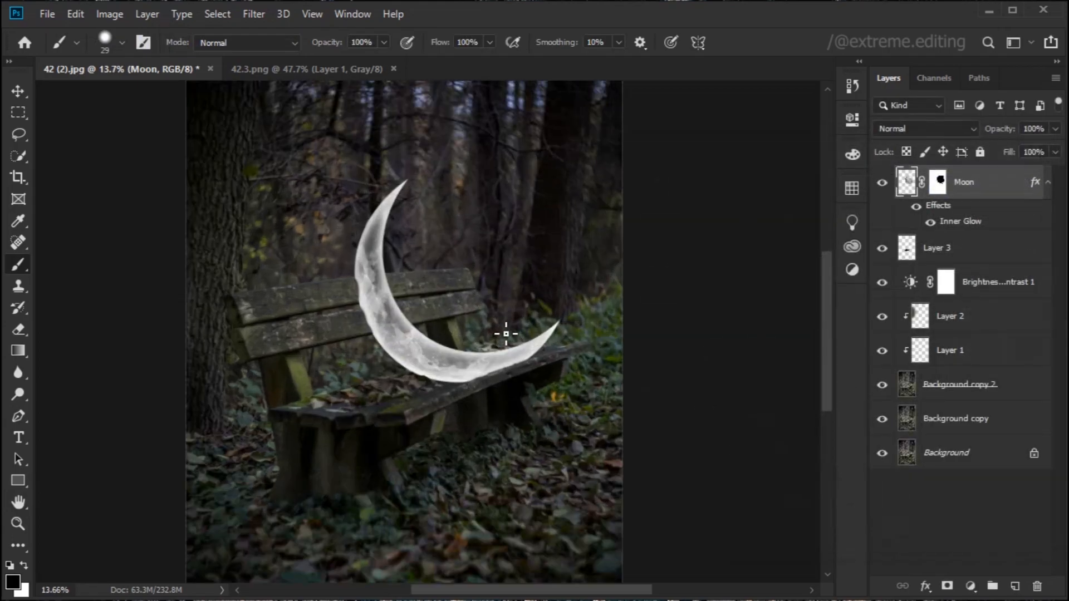
Adjust the Moon layer's Inner Glow to 61% opacity, 22% choke and 161 px size.
scroll(506, 334, up, 5)
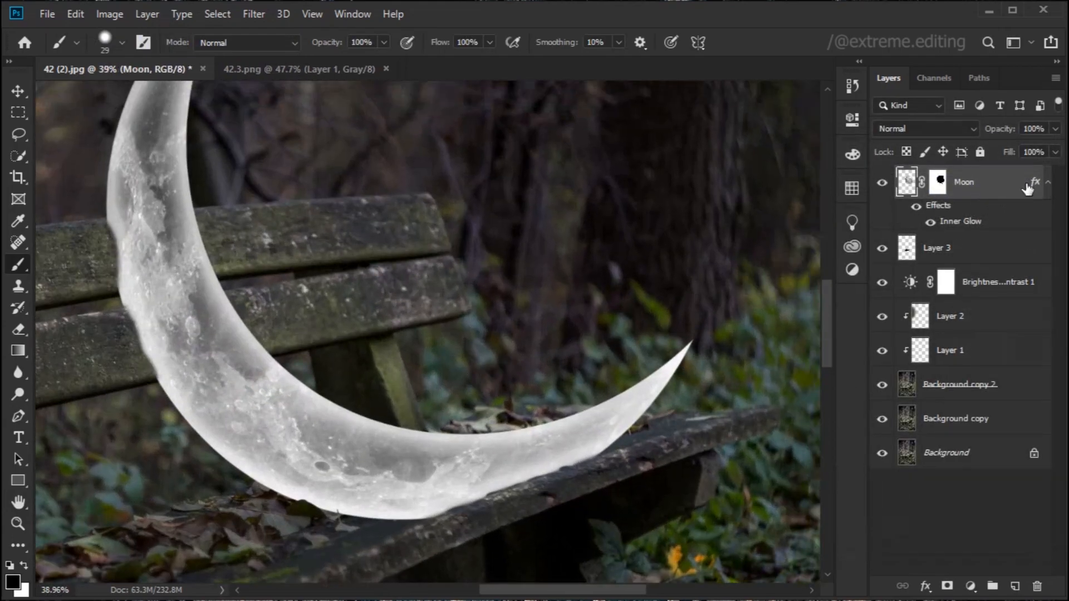
double_click(1037, 184)
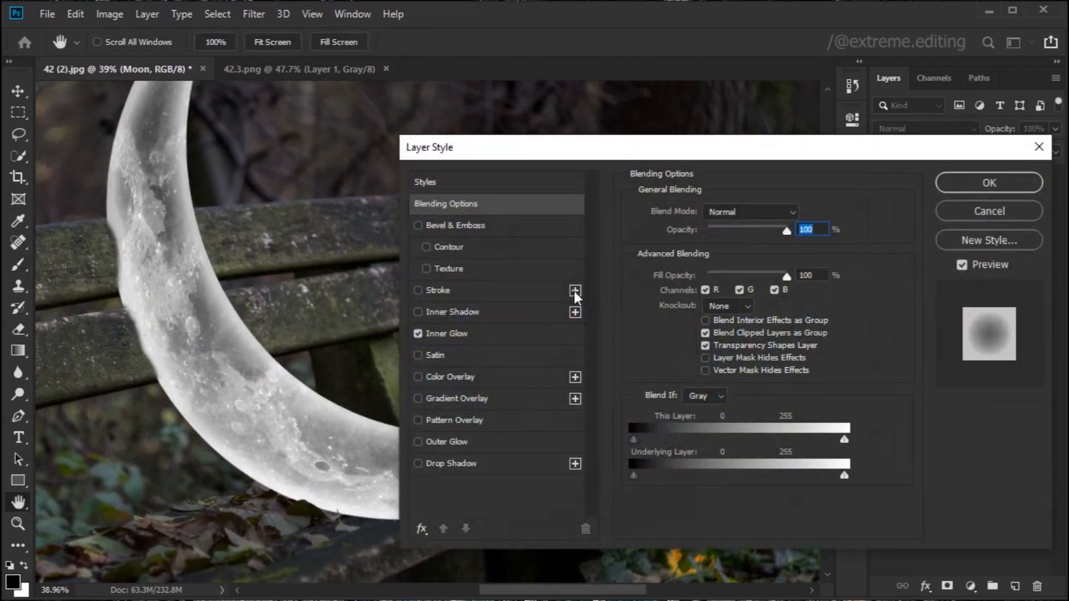
click(460, 335)
mouse_move(735, 372)
mouse_down()
mouse_move(756, 376)
mouse_move(735, 380)
mouse_up()
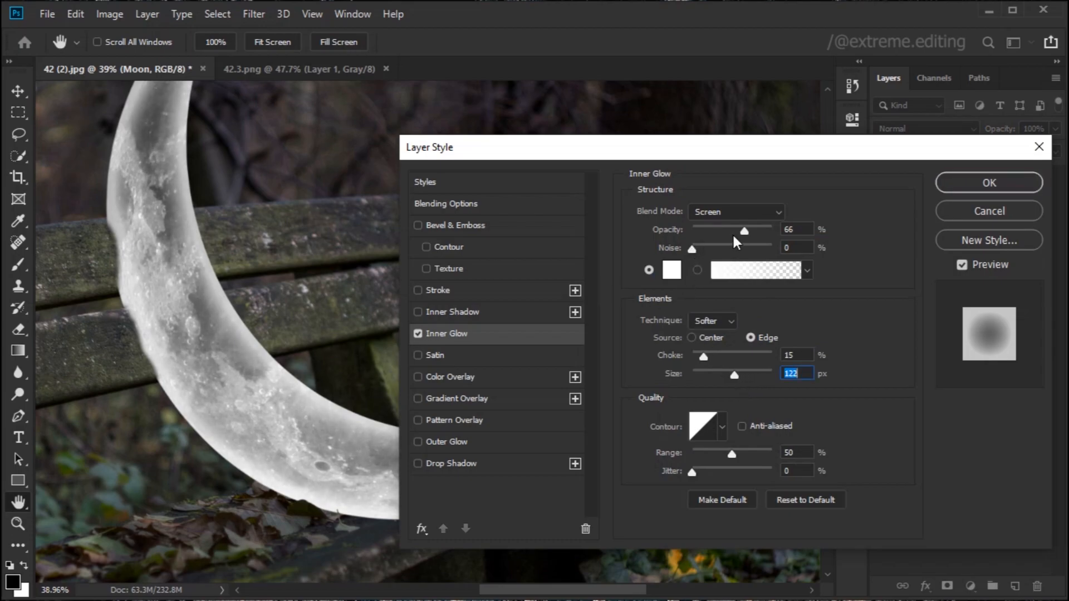
drag(743, 229, 753, 228)
drag(704, 357, 712, 358)
drag(750, 233, 743, 231)
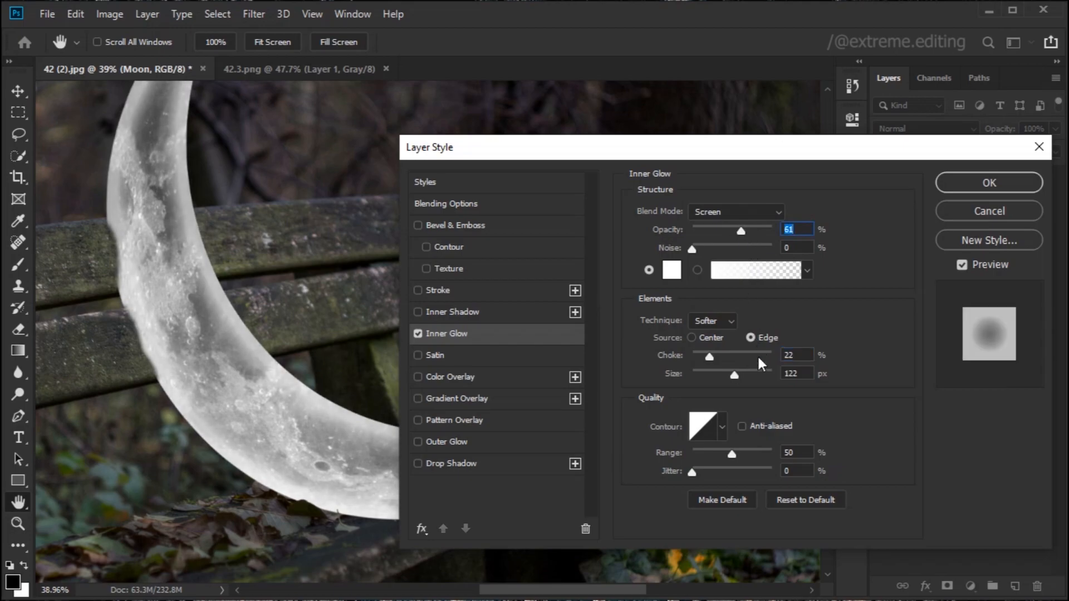
mouse_move(733, 373)
mouse_down()
mouse_move(757, 372)
mouse_move(746, 370)
mouse_up()
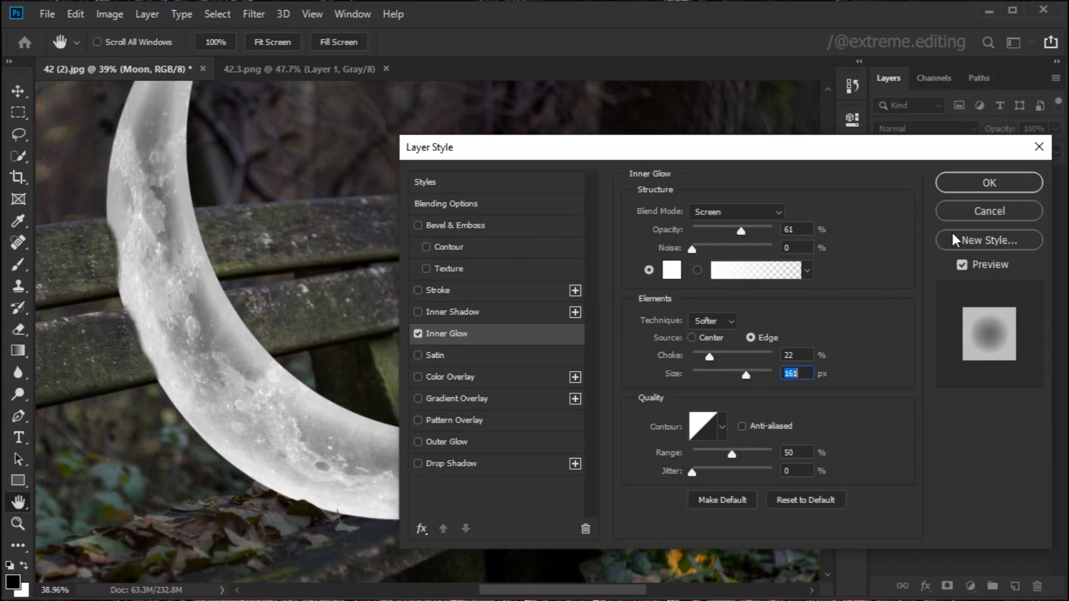
key(b)
click(966, 187)
Add a white Outer Glow to the Moon layer in Screen mode with 64% opacity, 4% spread and 95 px size.
scroll(501, 404, down, 4)
scroll(499, 450, down, 1)
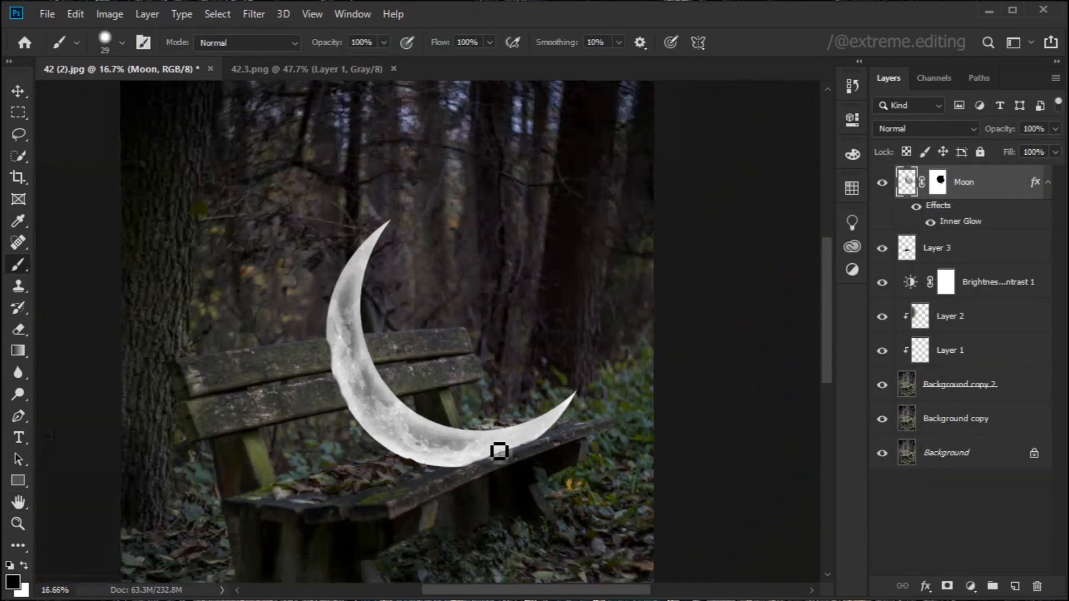
scroll(489, 444, down, 3)
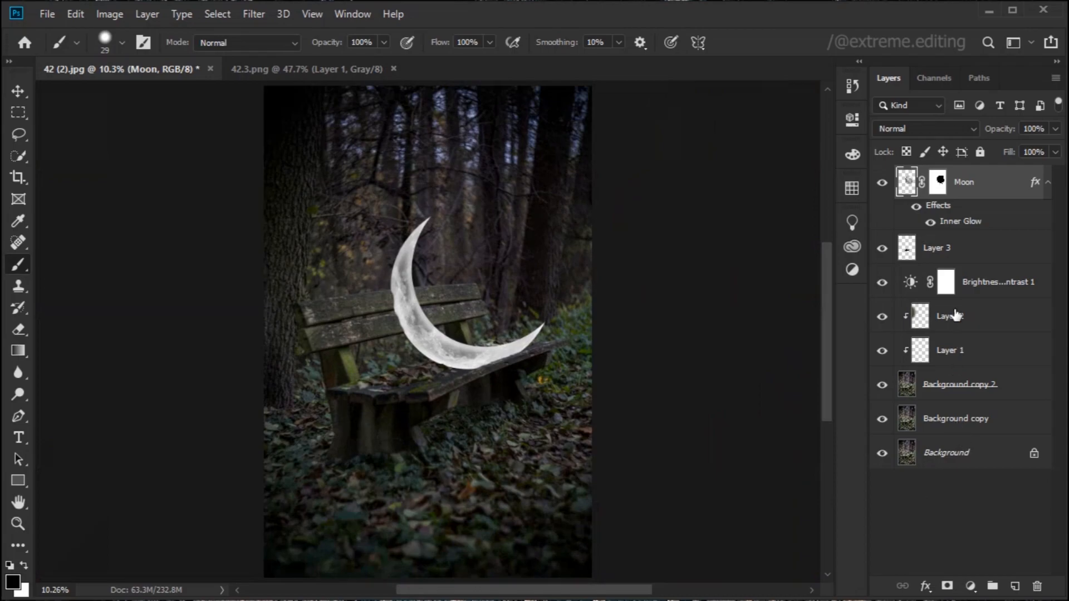
double_click(981, 212)
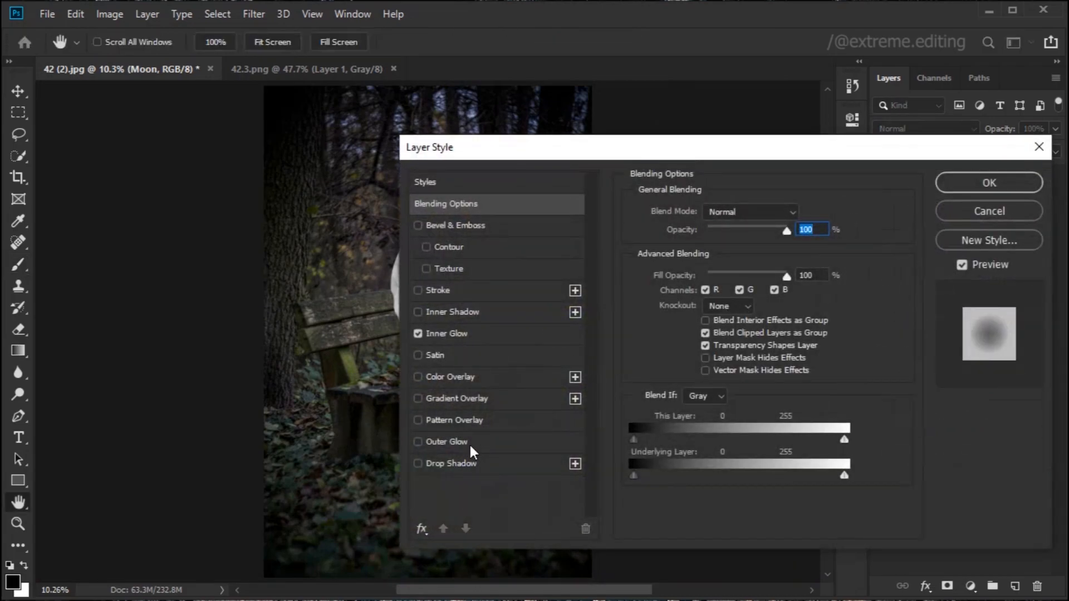
click(469, 442)
click(990, 184)
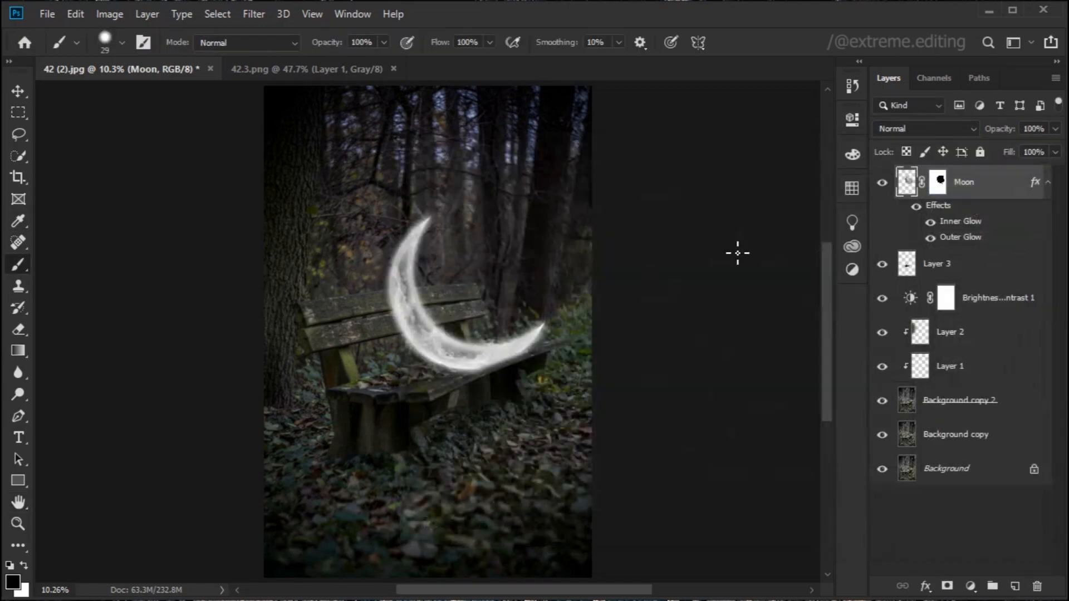
Adjust the Moon layer's Outer Glow to 57% opacity, 5% spread and 142 px size.
scroll(488, 333, up, 5)
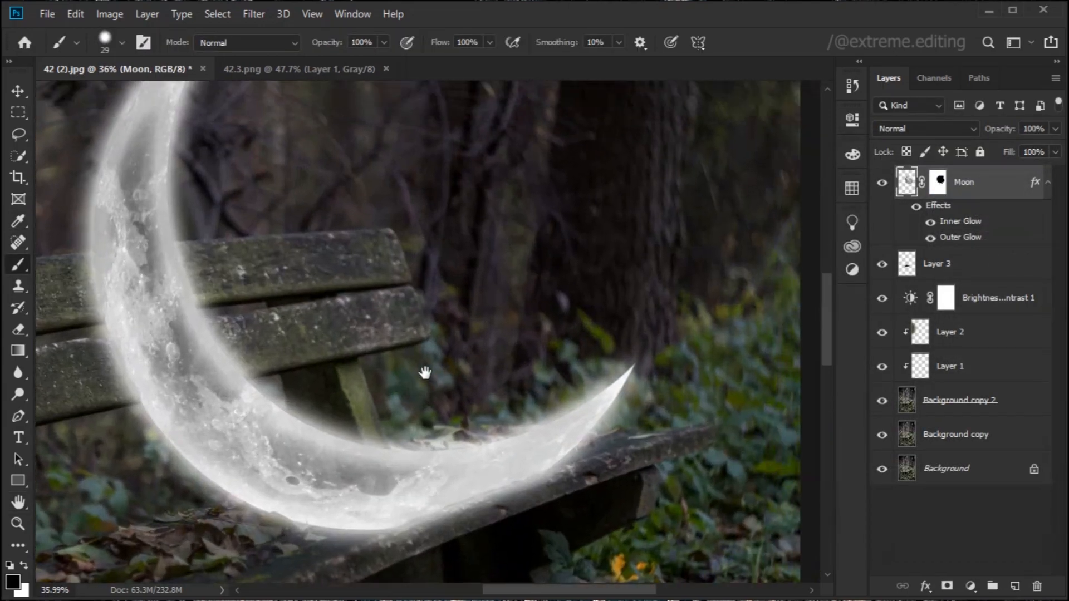
double_click(1035, 183)
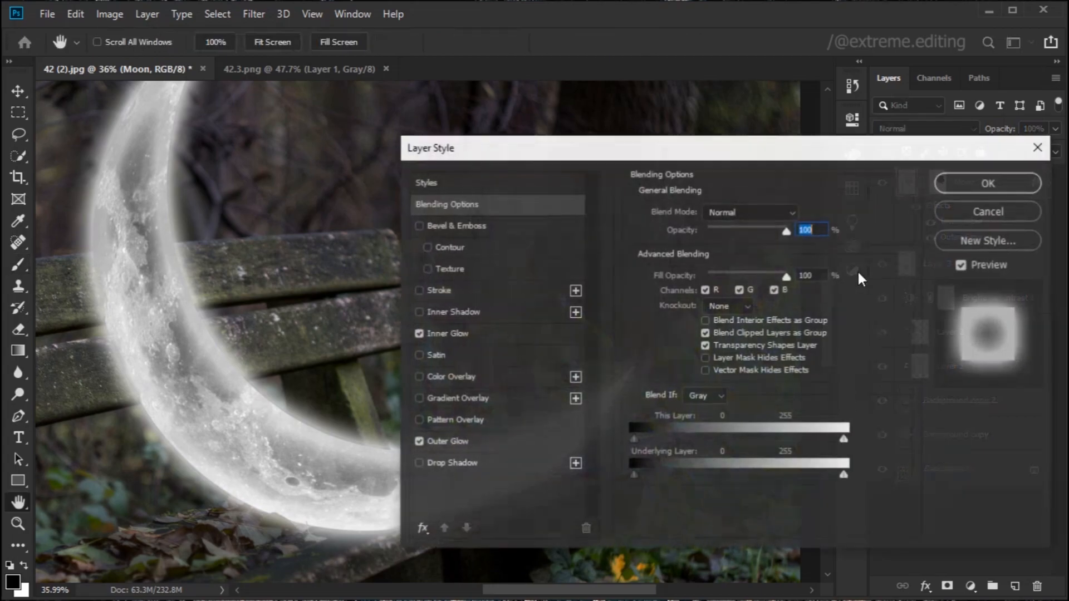
click(469, 442)
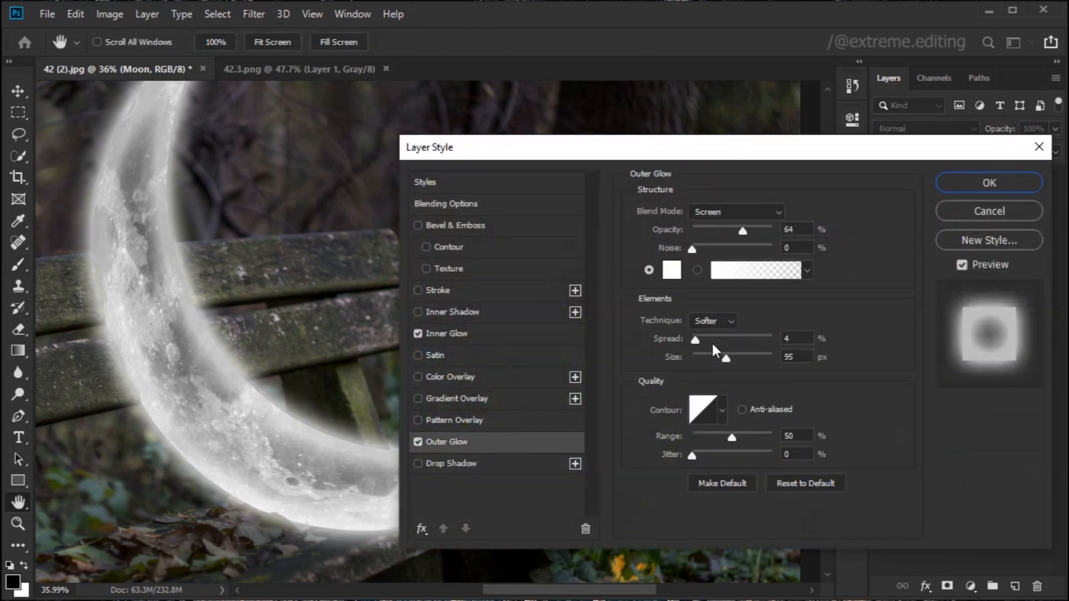
drag(696, 336, 740, 356)
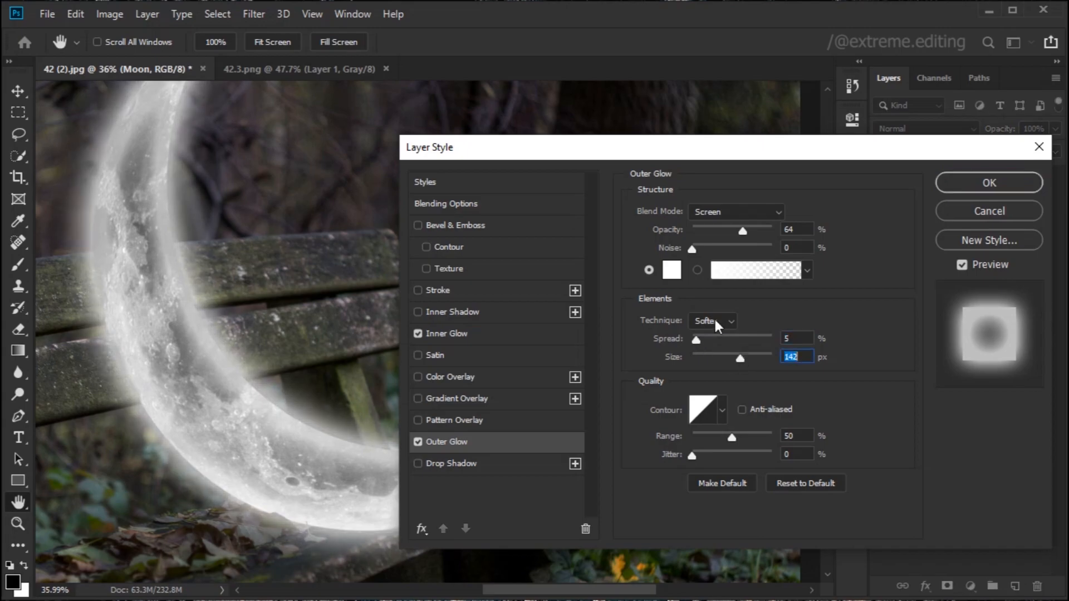
drag(738, 227, 731, 230)
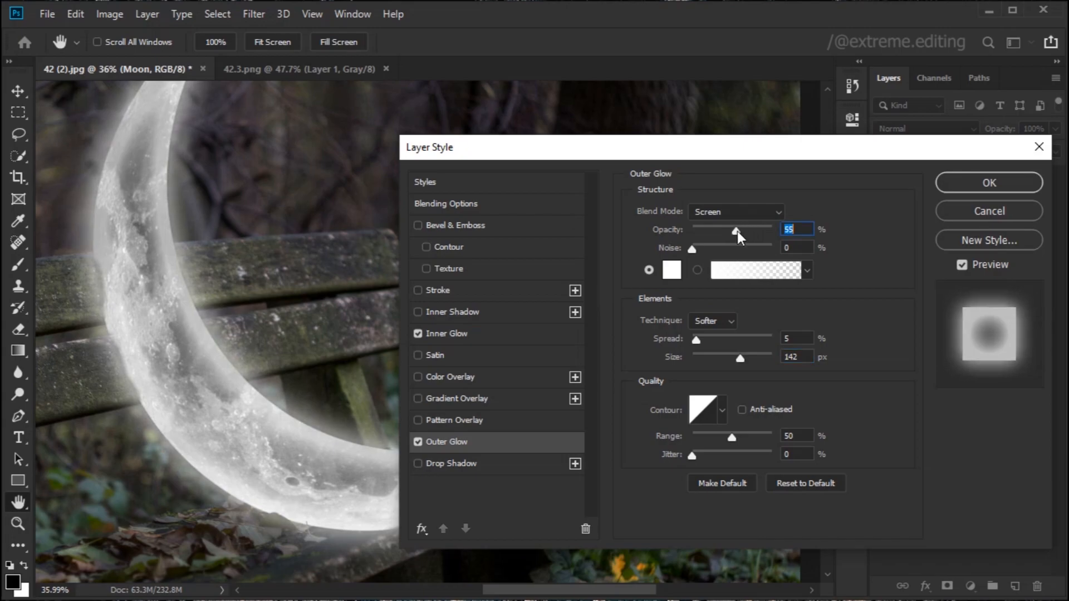
drag(737, 232, 740, 232)
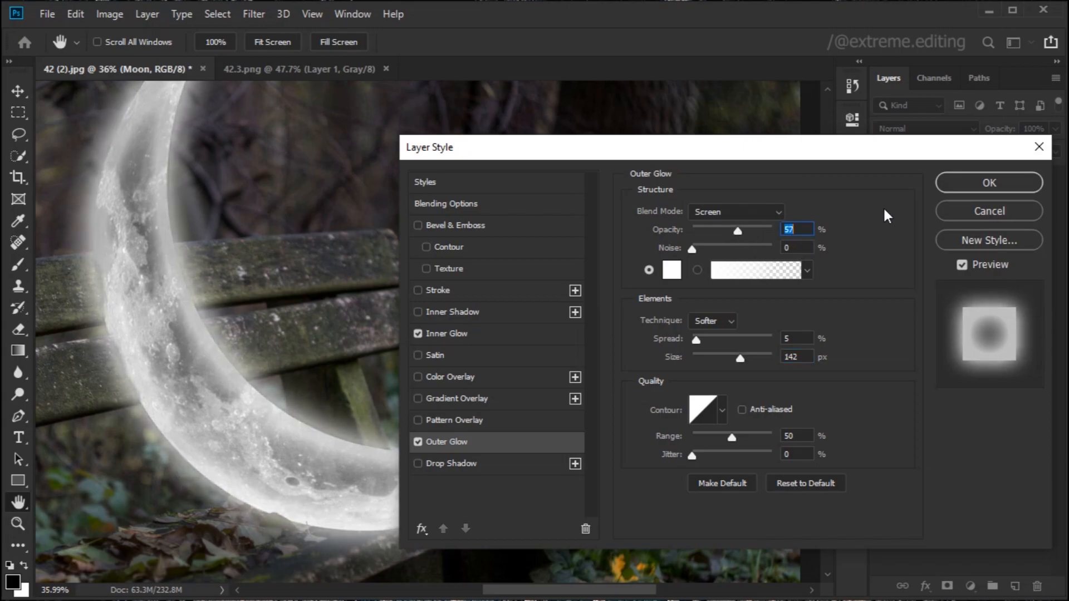
key(Return)
Examine the crescent's glow against the whole forest scene and at closer range.
scroll(469, 353, down, 3)
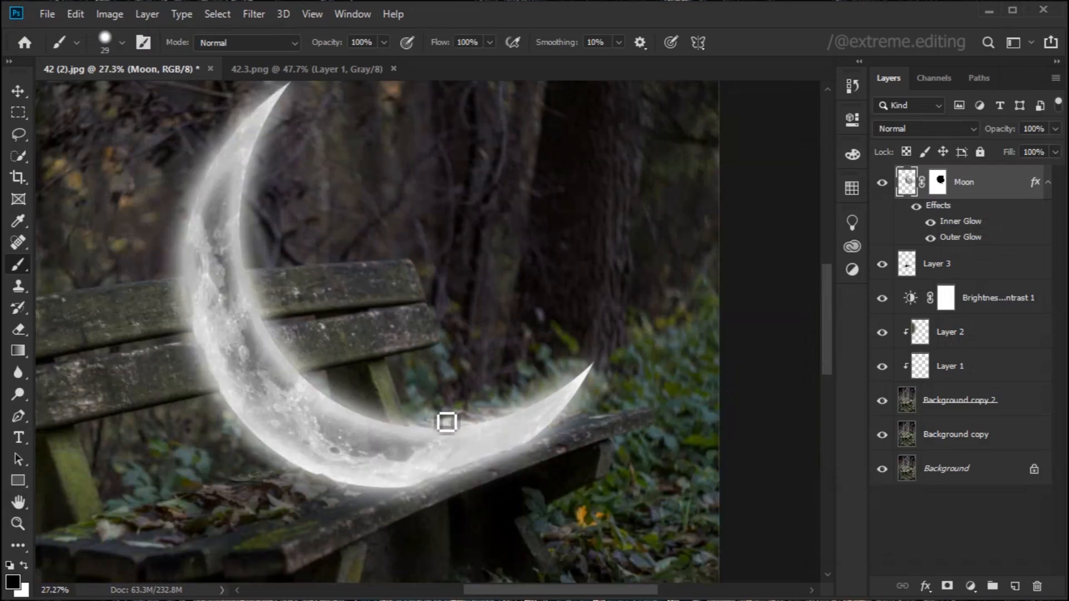
scroll(447, 422, down, 8)
drag(429, 357, 421, 350)
scroll(307, 345, up, 1)
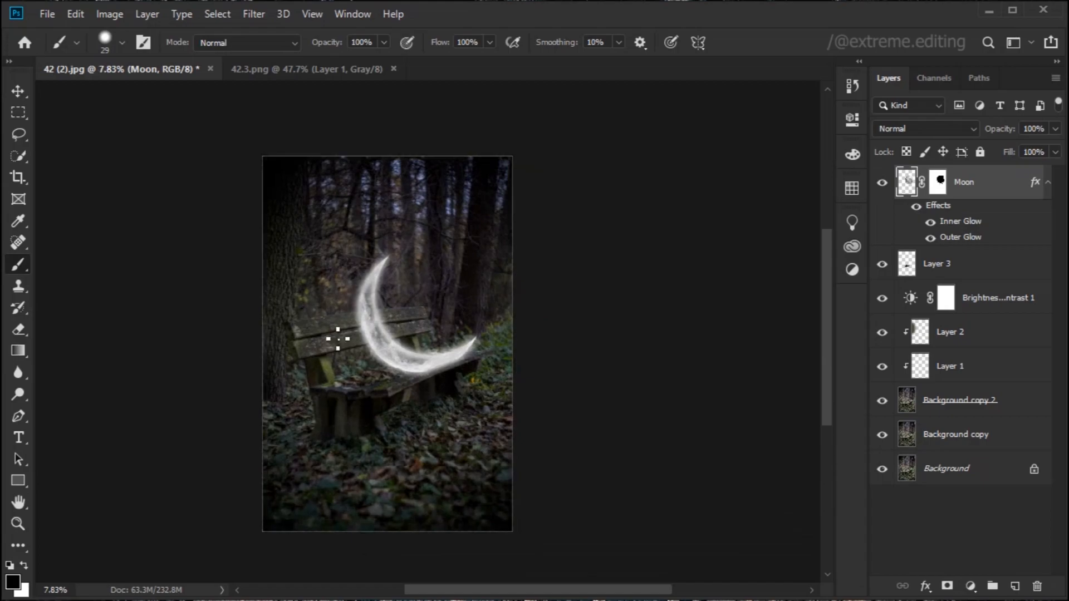
scroll(338, 339, up, 3)
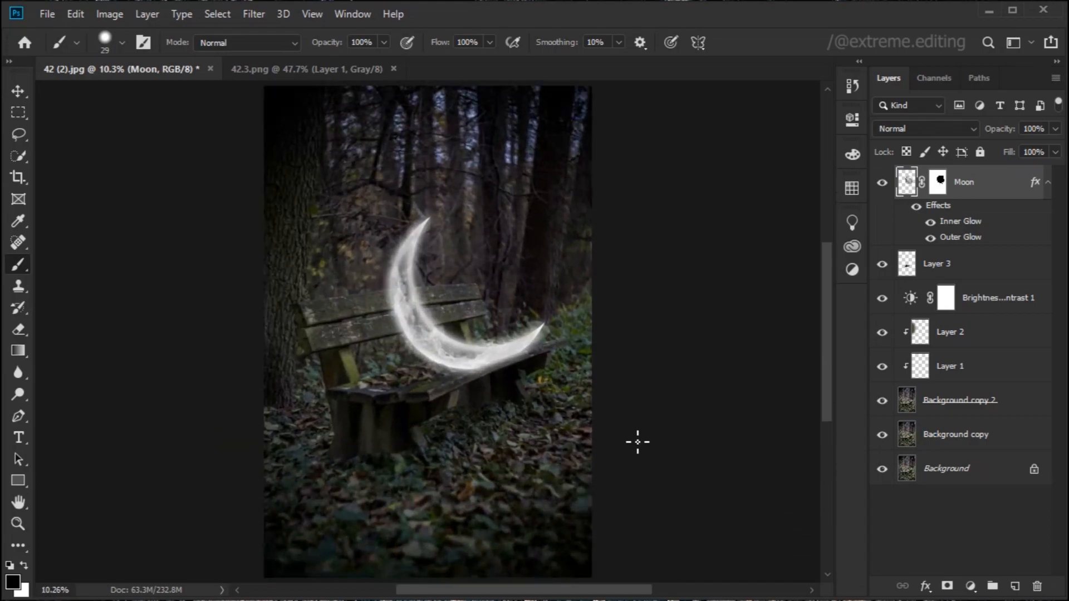
scroll(637, 442, down, 1)
mouse_move(609, 463)
mouse_down()
mouse_move(608, 449)
mouse_move(597, 461)
mouse_up()
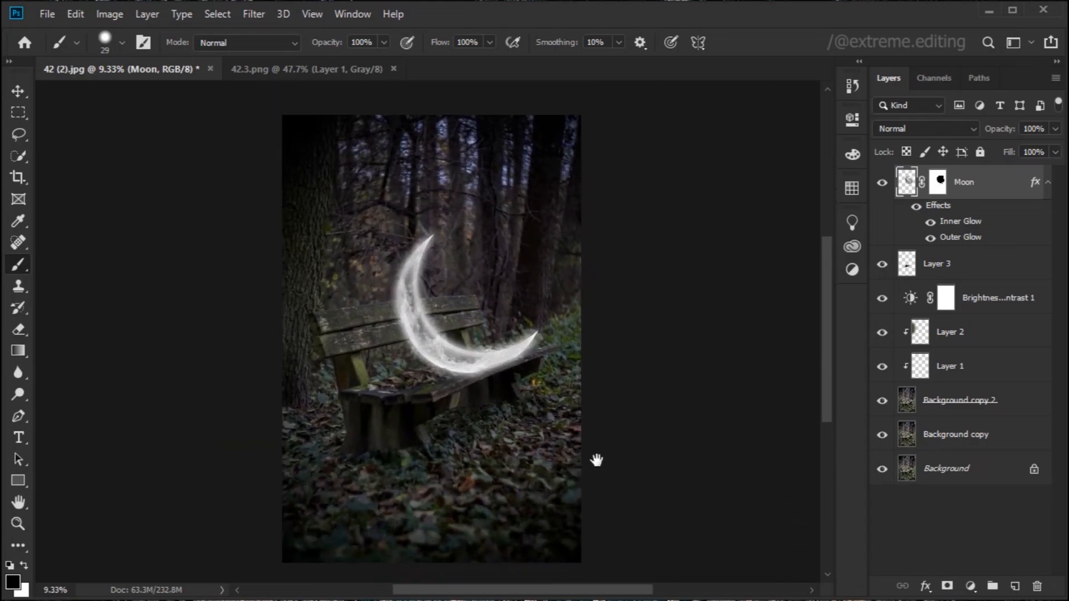
scroll(482, 358, up, 5)
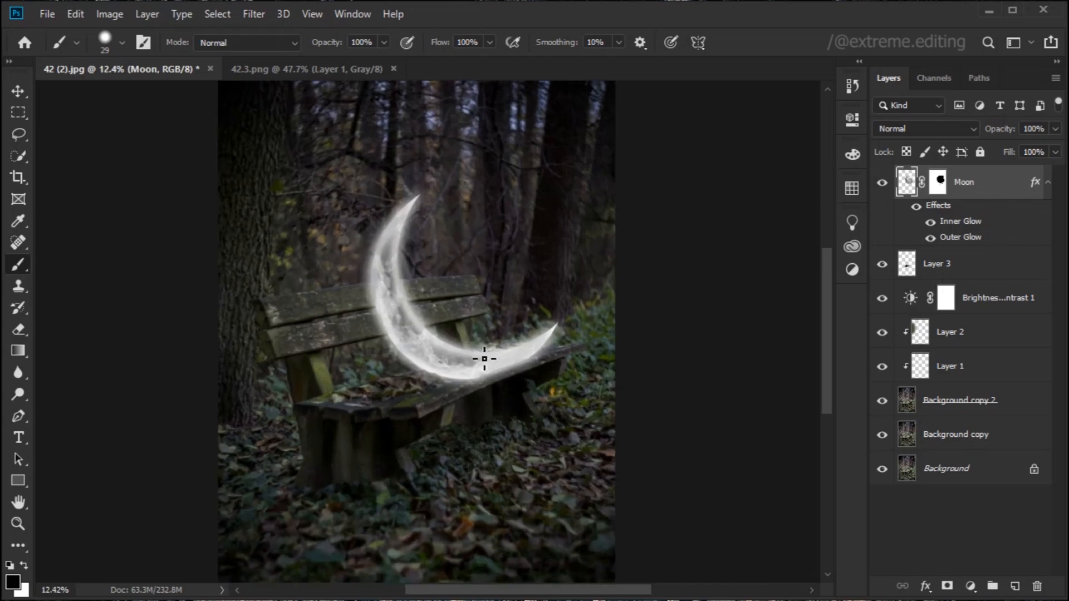
Add a Brightness/Contrast adjustment above the Moon layer with brightness 137, and invert its mask to black.
click(971, 587)
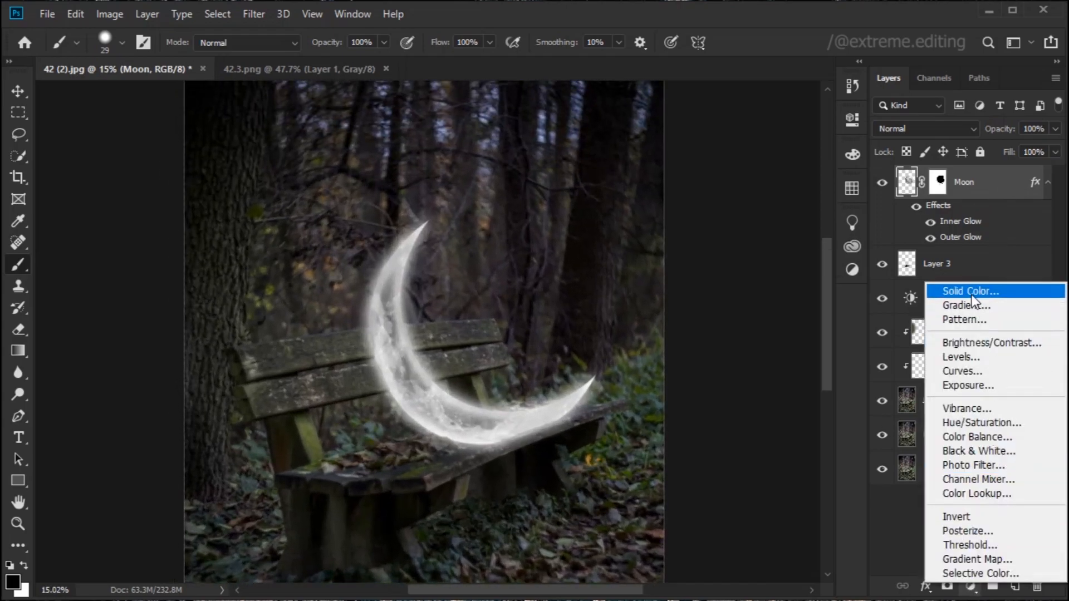
click(977, 343)
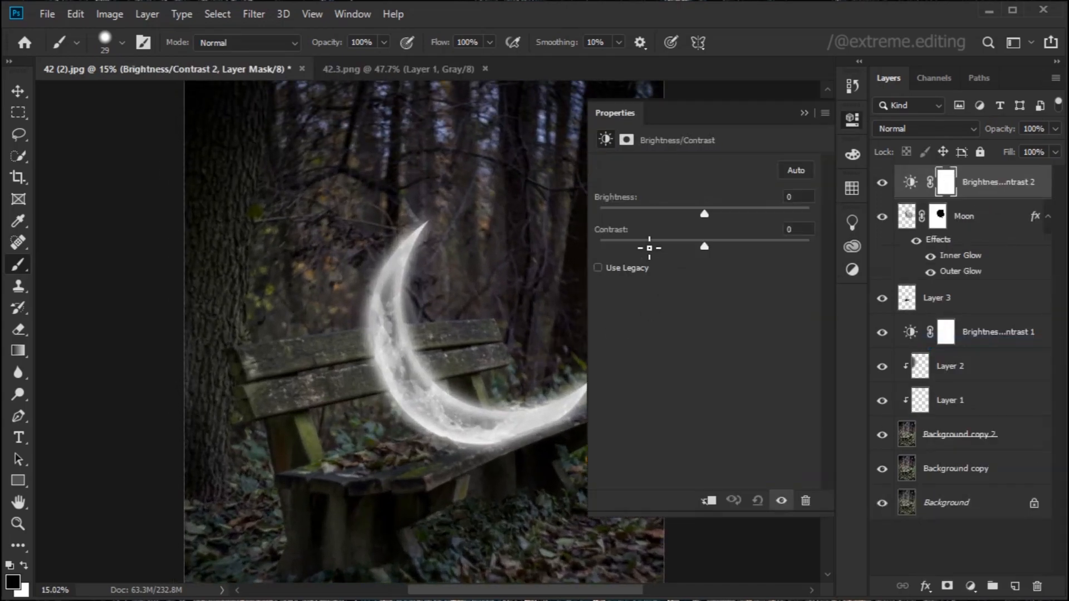
drag(707, 213, 799, 211)
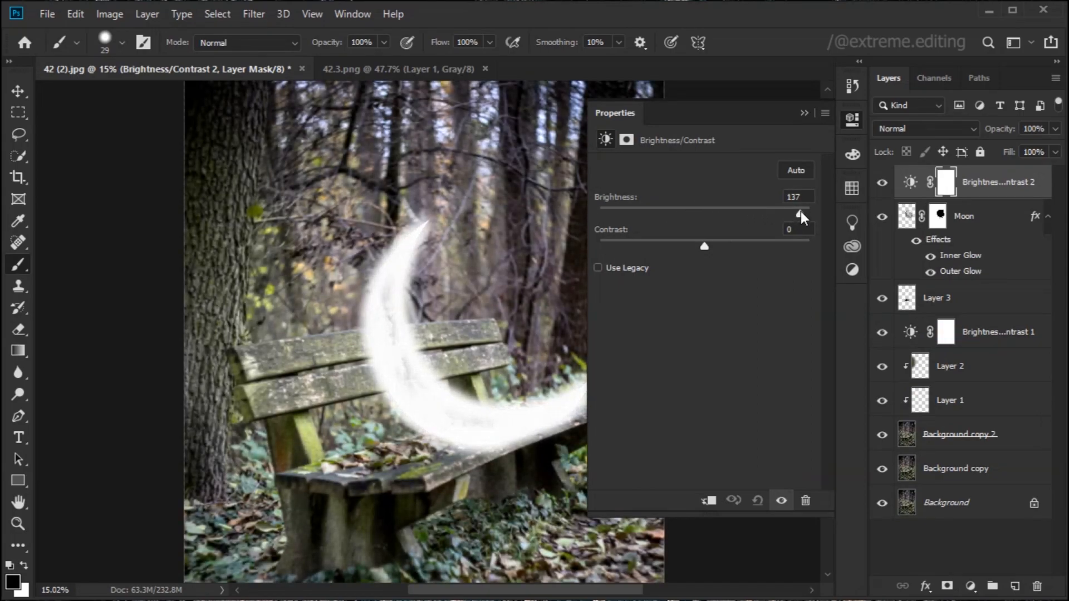
click(808, 99)
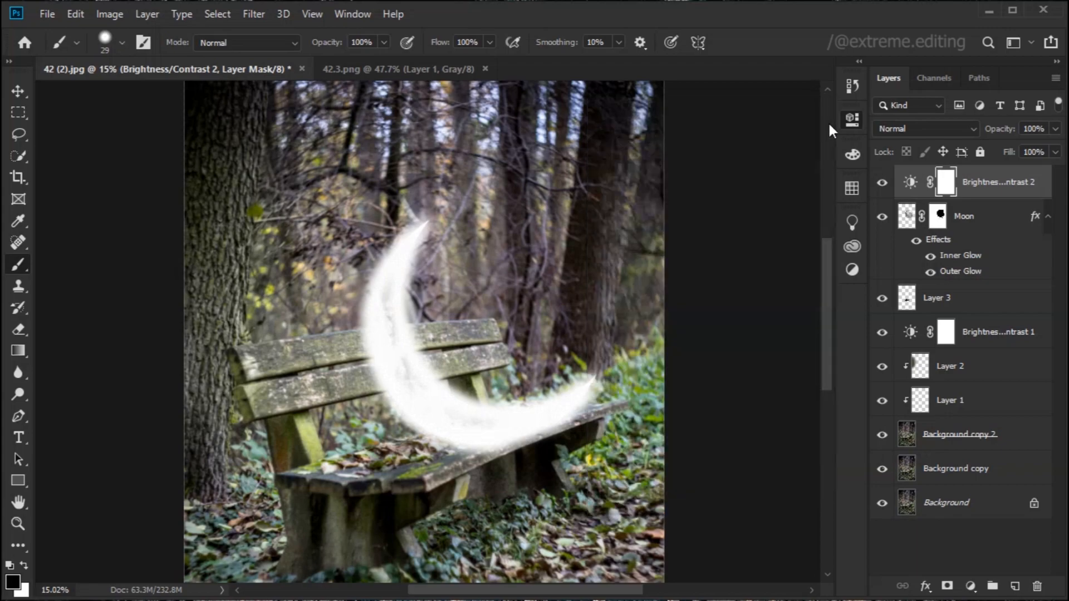
key(ctrl+i)
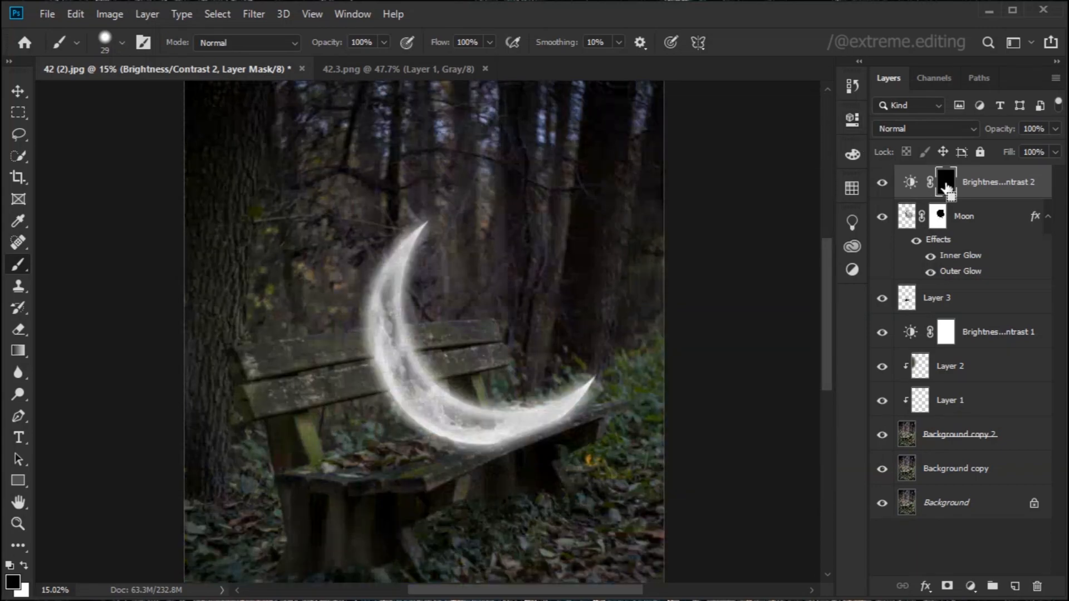
Reveal the brightening on the backrest planks beside the crescent with a soft 183 px white brush at 77% opacity on the mask.
scroll(258, 446, up, 5)
drag(471, 292, 390, 373)
scroll(397, 378, up, 4)
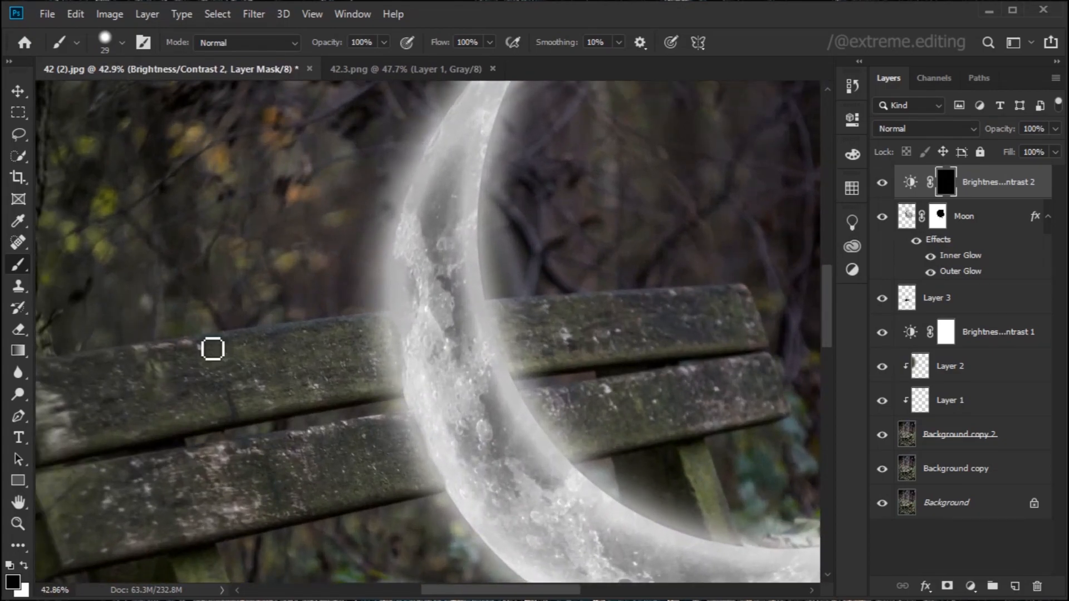
drag(325, 383, 328, 285)
drag(343, 496, 346, 344)
mouse_move(344, 456)
mouse_down()
mouse_move(349, 409)
mouse_move(382, 383)
mouse_move(328, 373)
mouse_move(369, 360)
mouse_up()
key(x)
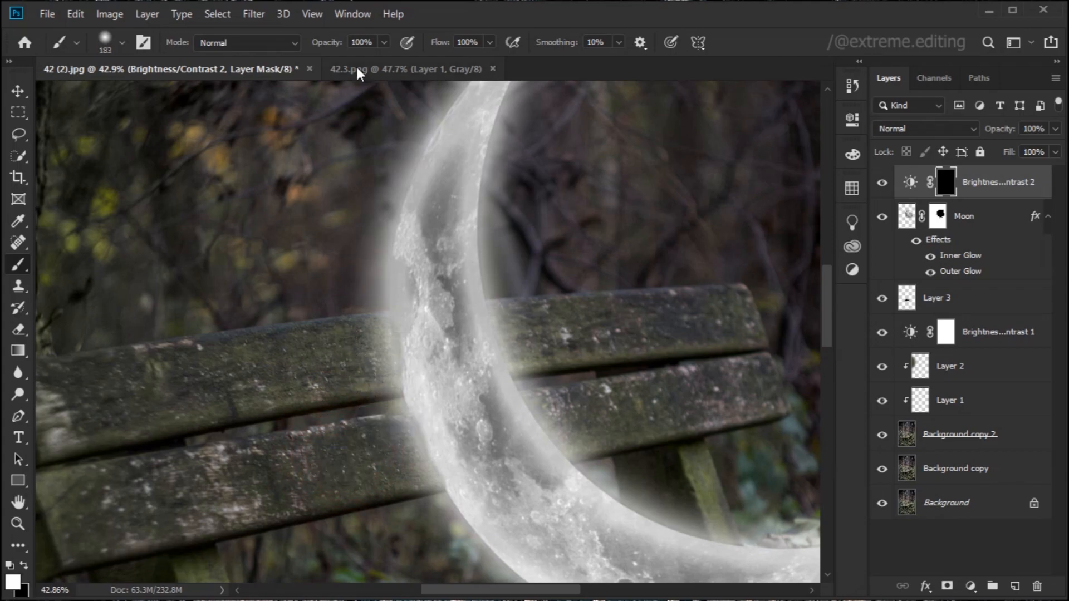
drag(330, 46, 310, 48)
mouse_move(352, 343)
mouse_down()
mouse_move(367, 356)
mouse_move(349, 358)
mouse_move(323, 337)
mouse_up()
drag(396, 382, 392, 313)
mouse_move(380, 365)
mouse_down()
mouse_move(360, 350)
mouse_move(352, 369)
mouse_move(425, 369)
mouse_up()
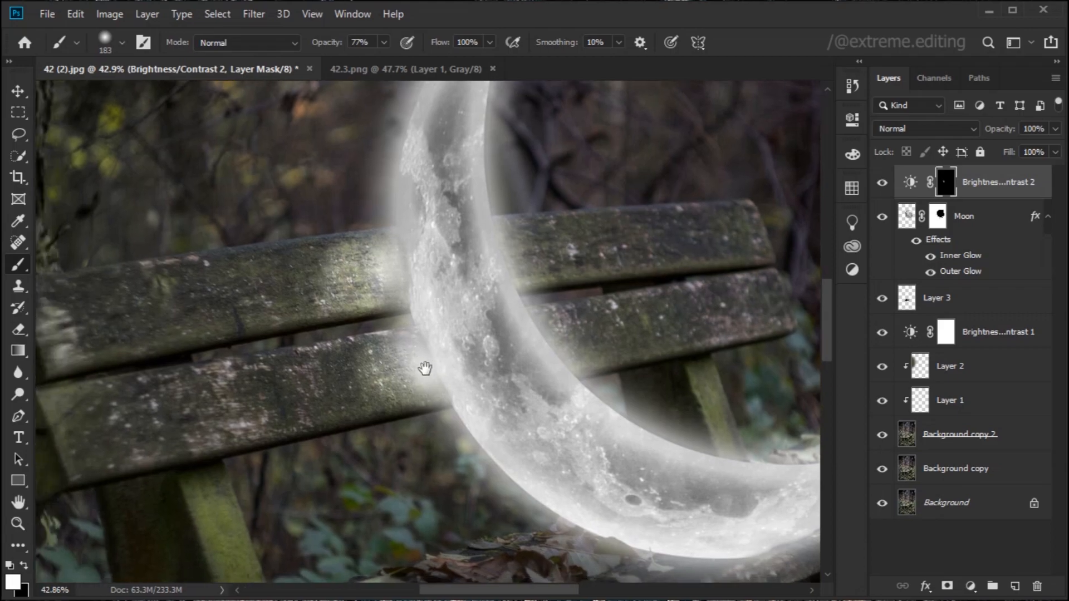
Extend the light faintly outward along the backrest planks, lowering the white brush's opacity to 8%.
drag(329, 48, 300, 52)
mouse_move(315, 247)
mouse_down()
mouse_move(285, 290)
mouse_move(317, 303)
mouse_up()
mouse_move(343, 307)
mouse_down()
mouse_move(358, 282)
mouse_move(418, 345)
mouse_move(390, 376)
mouse_up()
drag(337, 48, 300, 53)
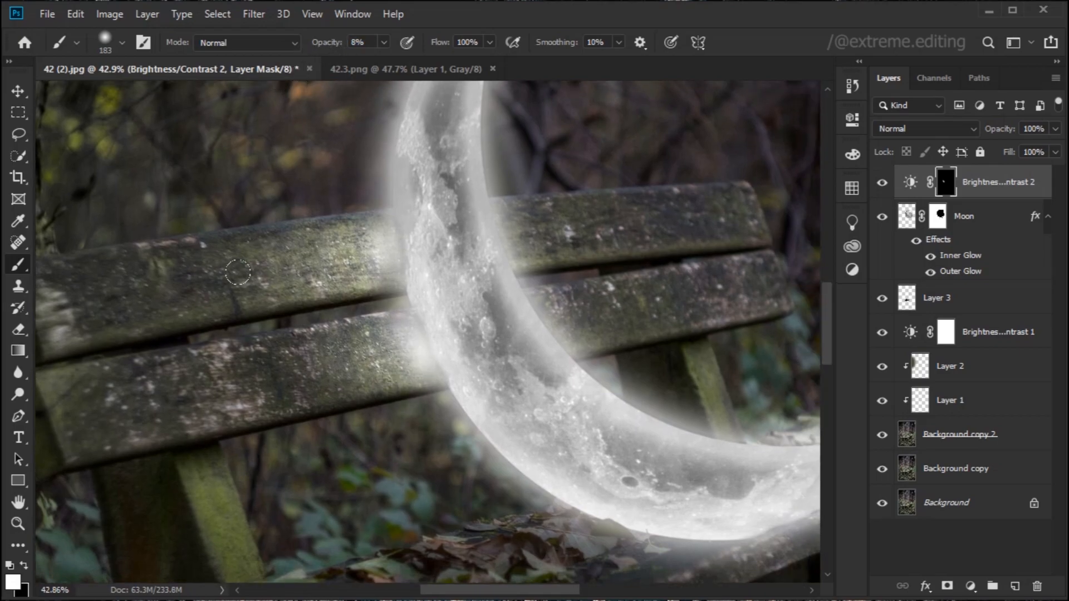
scroll(366, 362, down, 2)
drag(366, 363, 294, 230)
Light the leaves beneath the crescent on the mask at 65% brush opacity, and trim the spill with a 56 px black brush.
key(0)
scroll(503, 370, up, 6)
key(bracketleft)
key(bracketleft)
key(bracketleft)
key(6)
key(5)
mouse_move(404, 381)
mouse_down()
mouse_move(423, 347)
mouse_move(473, 378)
mouse_move(601, 379)
mouse_up()
scroll(426, 345, up, 8)
drag(418, 361, 396, 313)
key(x)
drag(368, 259, 301, 253)
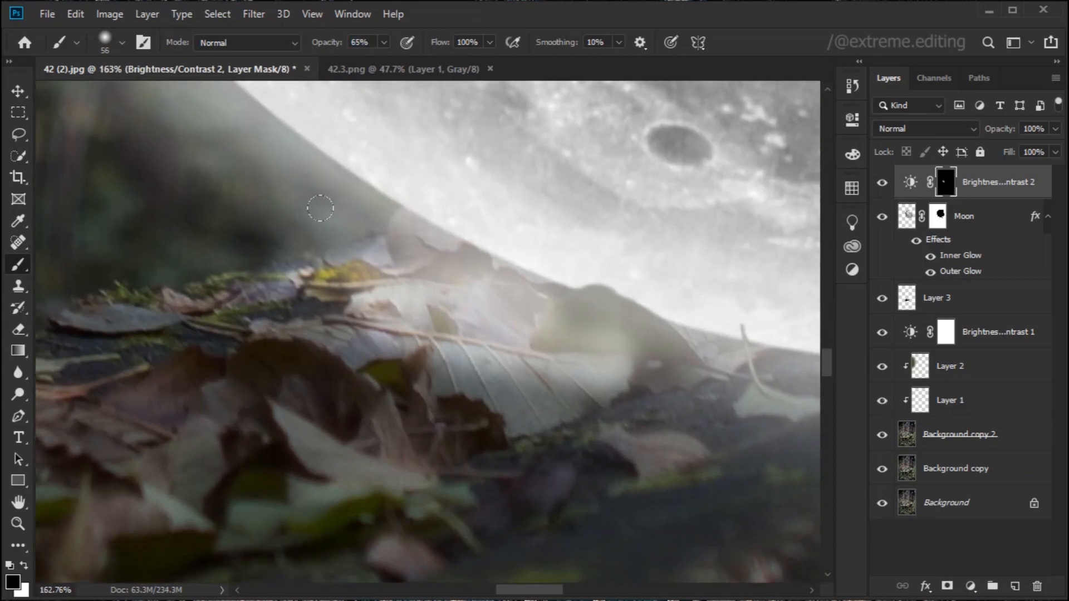
drag(636, 395, 635, 375)
Build up softer light on the seat's leaves with a white brush at 16% opacity.
key(x)
drag(329, 46, 295, 49)
drag(513, 373, 543, 385)
mouse_move(311, 334)
mouse_down()
mouse_move(377, 341)
mouse_move(471, 408)
mouse_move(522, 356)
mouse_up()
key(bracketleft)
key(bracketleft)
key(bracketleft)
scroll(471, 409, down, 10)
scroll(429, 329, up, 6)
Flatten the soft brush tip into a 197 px horizontal ellipse and brush light across the leaves under the crescent.
key(bracketright)
key(bracketright)
key(bracketright)
key(bracketright)
key(bracketright)
key(bracketright)
right_click(345, 321)
drag(386, 353, 386, 364)
drag(456, 387, 417, 346)
Tilt the elliptical brush tip, reduce it to 46 px and touch up the light along the crescent's lower edge.
right_click(418, 346)
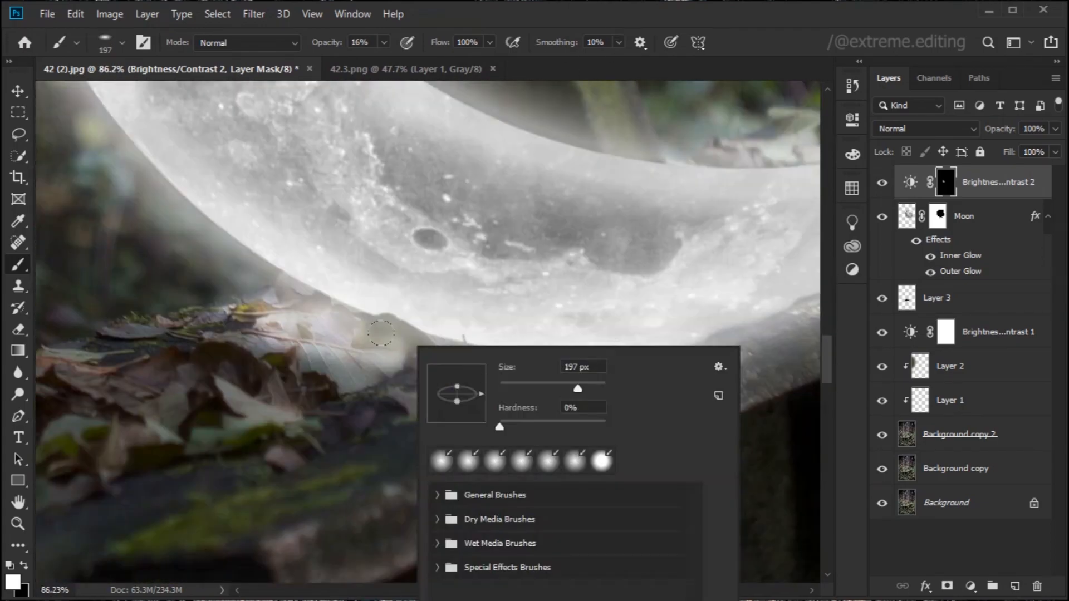
right_click(305, 155)
click(366, 187)
drag(365, 188, 363, 185)
key(Return)
mouse_move(298, 432)
mouse_down()
mouse_move(404, 418)
mouse_move(521, 479)
mouse_up()
scroll(377, 370, up, 7)
mouse_move(377, 369)
mouse_down()
mouse_move(303, 391)
mouse_move(245, 392)
mouse_up()
scroll(233, 399, up, 5)
scroll(233, 399, down, 12)
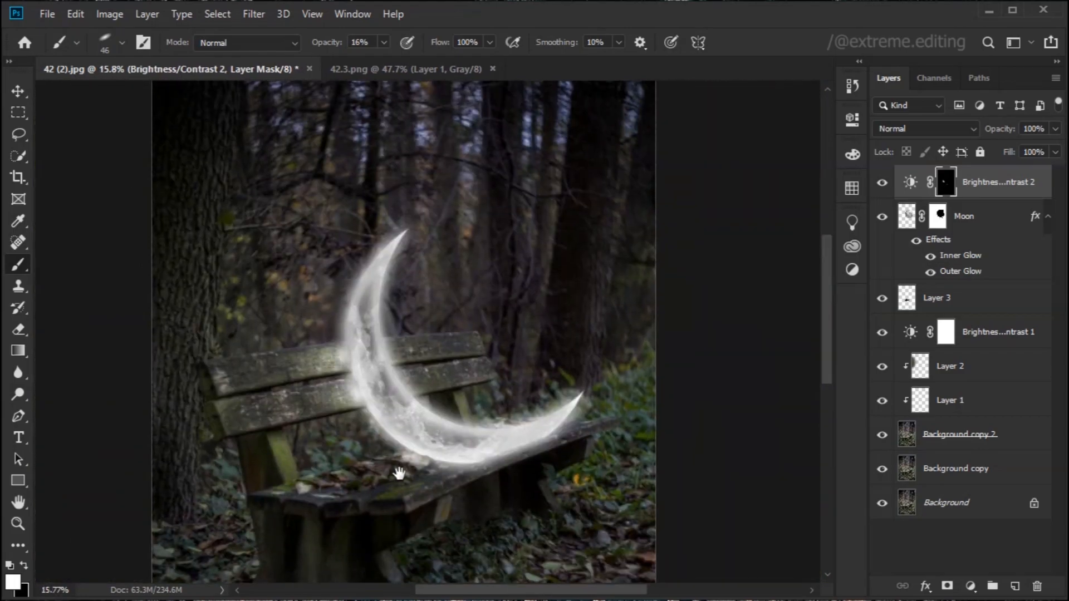
Restore the round brush tip and spread light over the bench around the crescent with a 494 px white brush at 16% opacity.
scroll(260, 280, up, 5)
click(122, 42)
drag(50, 94, 46, 82)
key(Return)
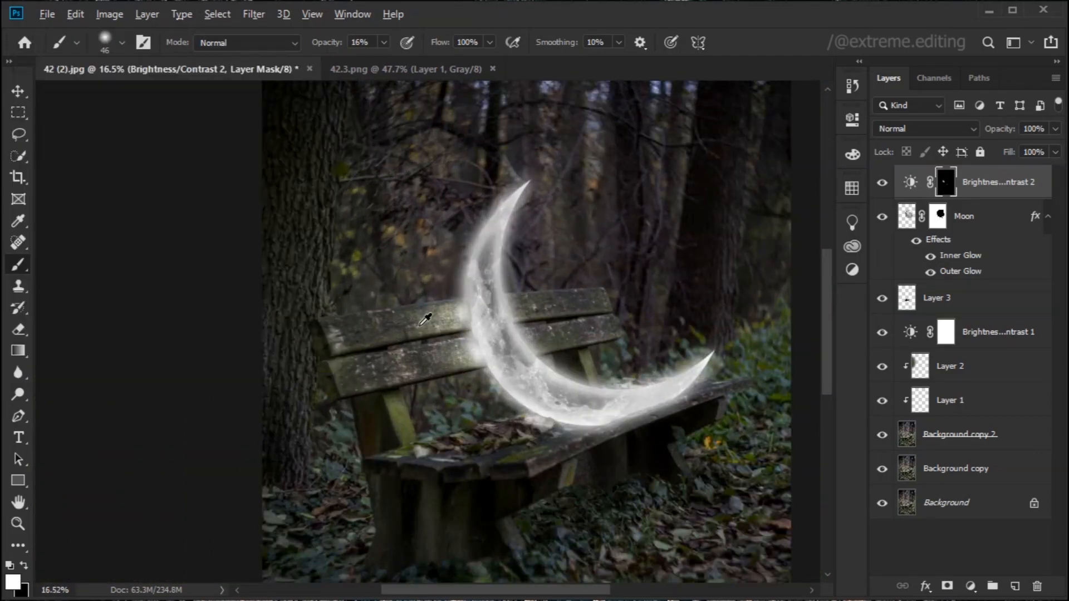
scroll(448, 327, up, 5)
drag(448, 327, 386, 338)
mouse_move(473, 326)
mouse_down()
mouse_move(493, 312)
mouse_move(543, 312)
mouse_up()
drag(495, 449, 439, 412)
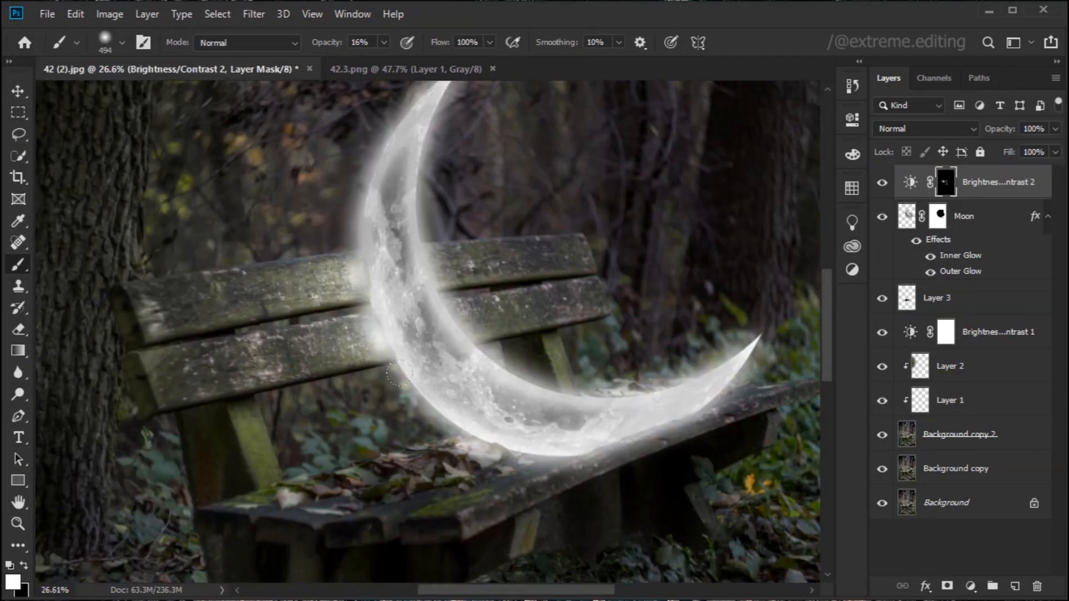
Add a new layer above the adjustment and darken the forest and ground around the bench with a soft 1733 px black brush at 16% opacity.
scroll(382, 387, down, 4)
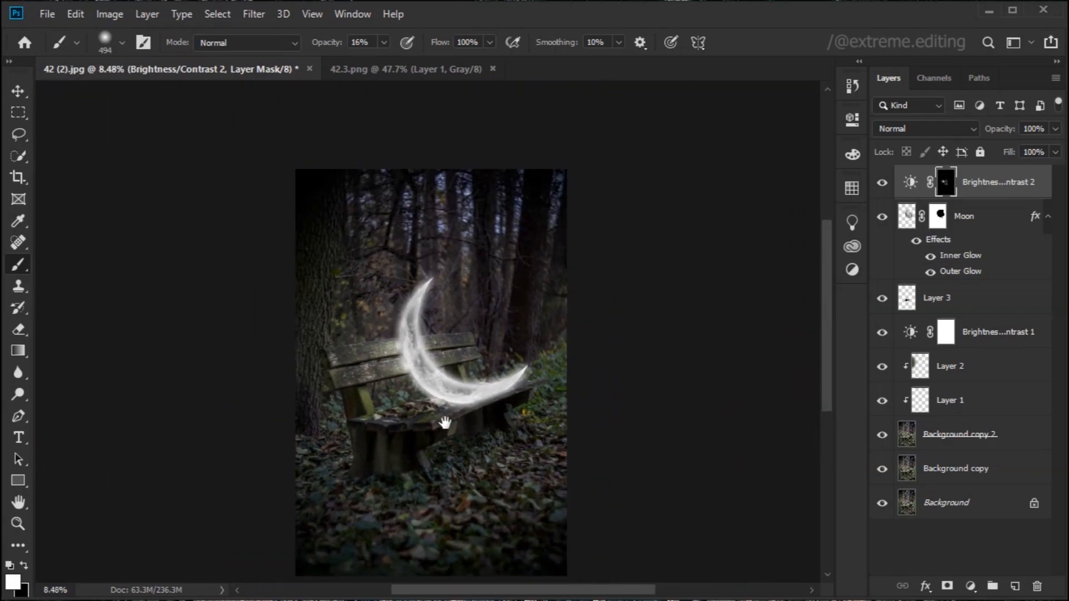
scroll(478, 412, down, 3)
drag(489, 446, 458, 445)
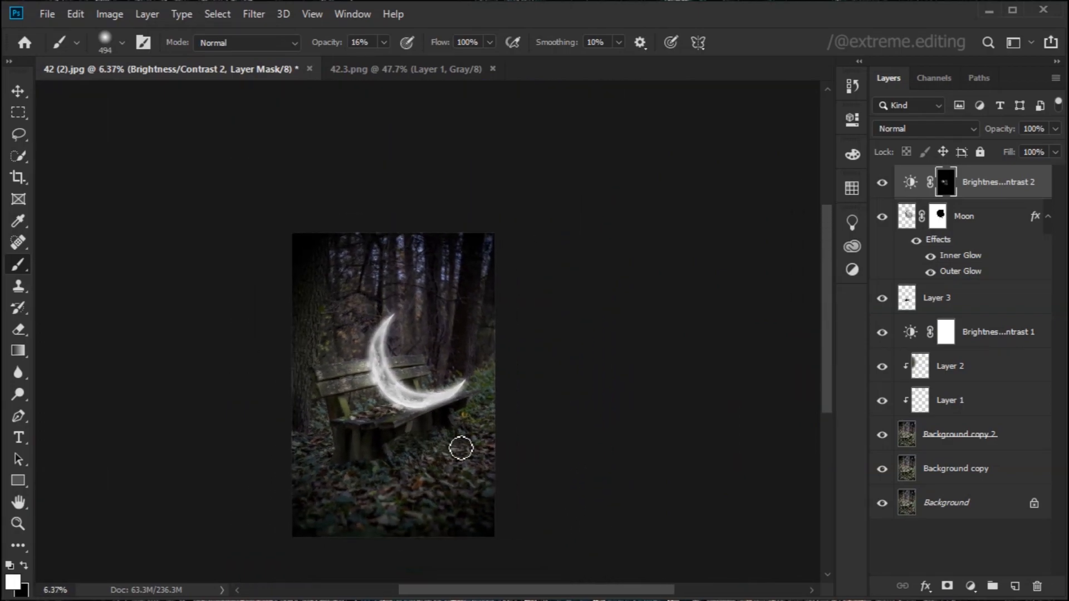
scroll(460, 452, up, 2)
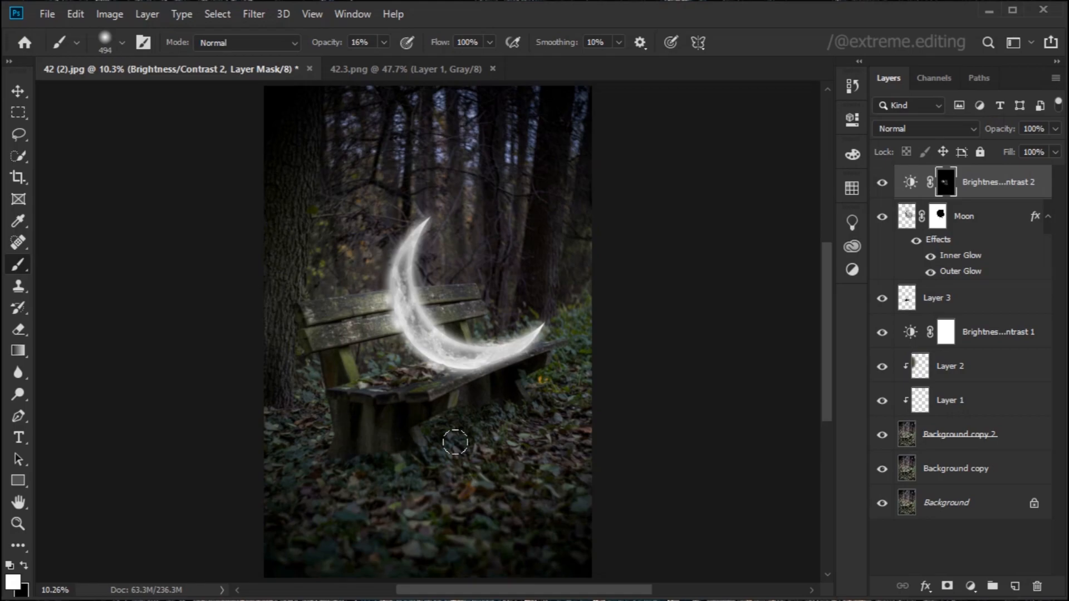
scroll(430, 345, up, 2)
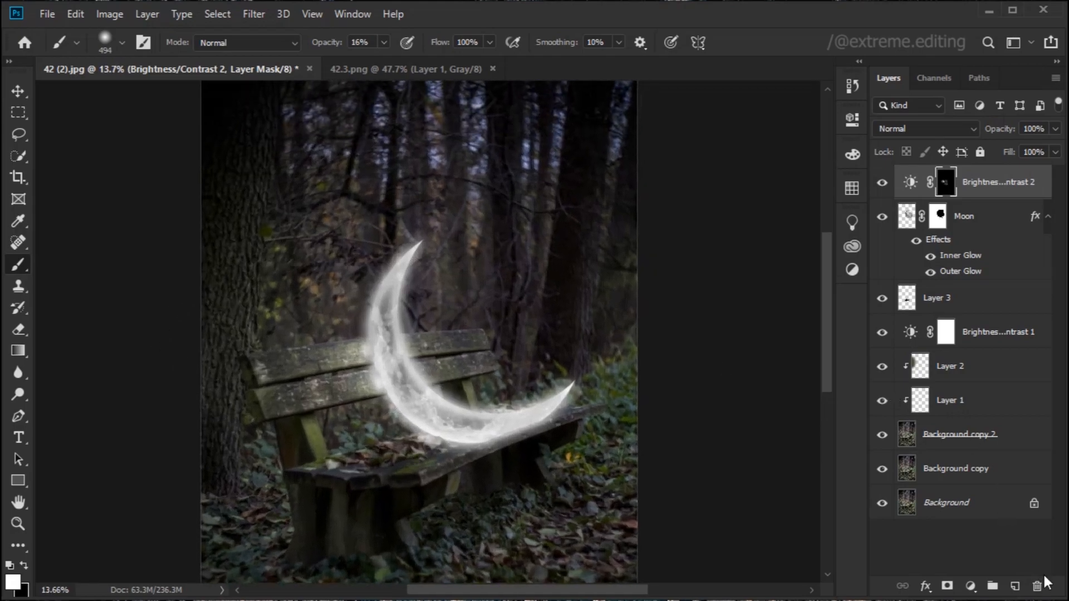
click(1014, 585)
scroll(463, 399, down, 4)
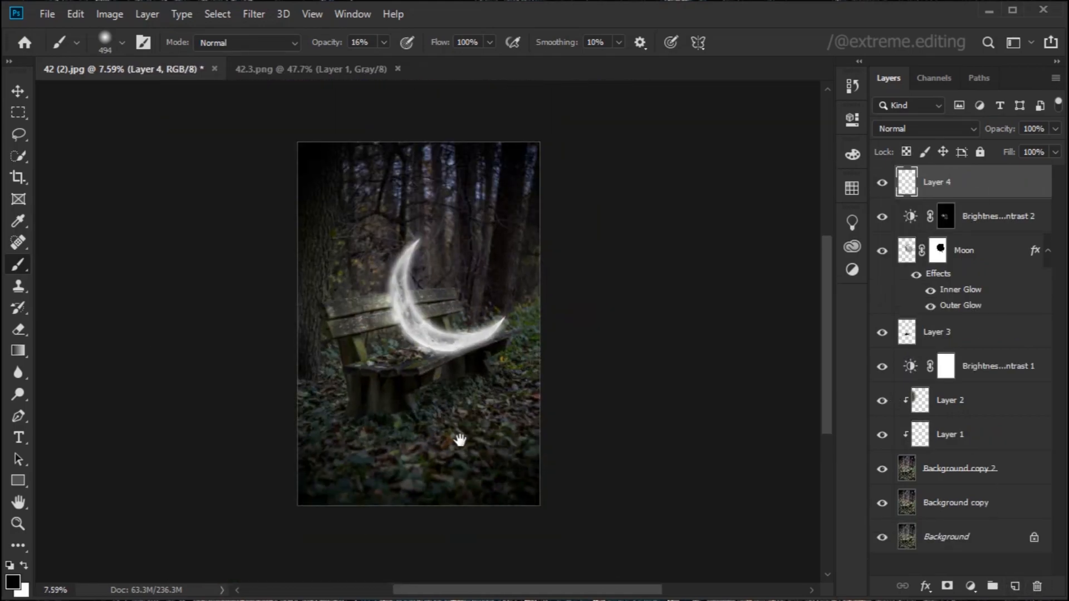
drag(419, 456, 460, 456)
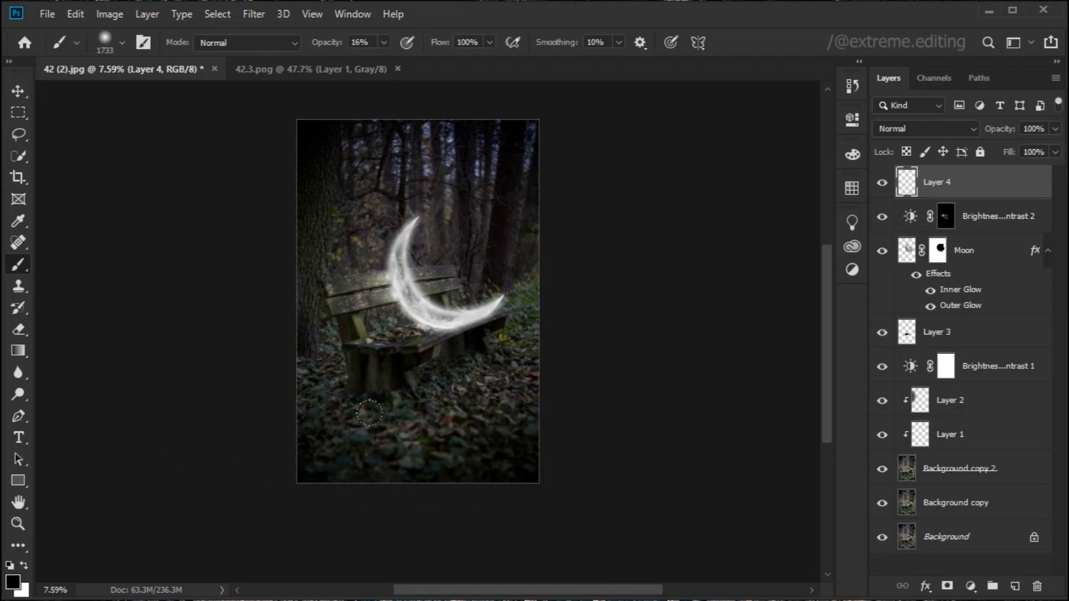
drag(475, 340, 461, 359)
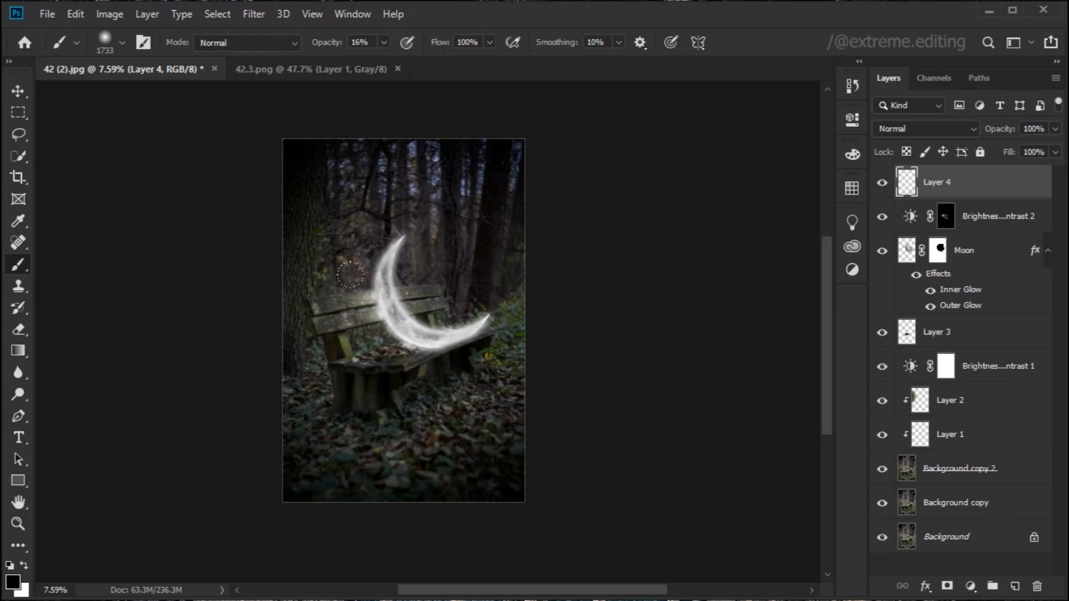
scroll(350, 274, up, 3)
scroll(358, 275, down, 2)
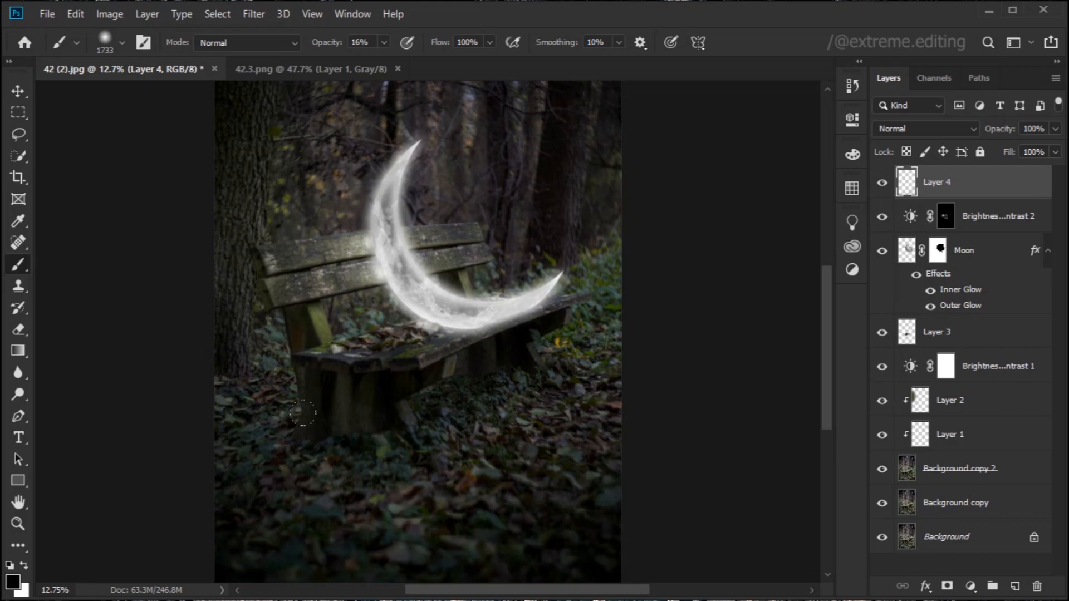
drag(533, 447, 499, 456)
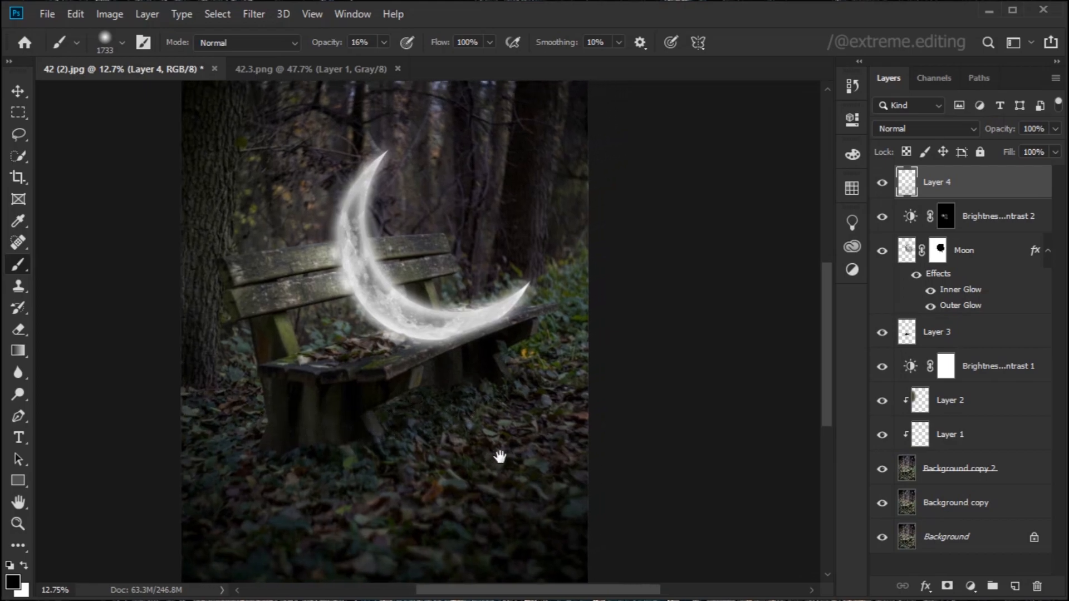
Add a Brightness/Contrast adjustment above the shading layer with Brightness 99 and Contrast 21.
click(999, 222)
click(991, 175)
click(970, 586)
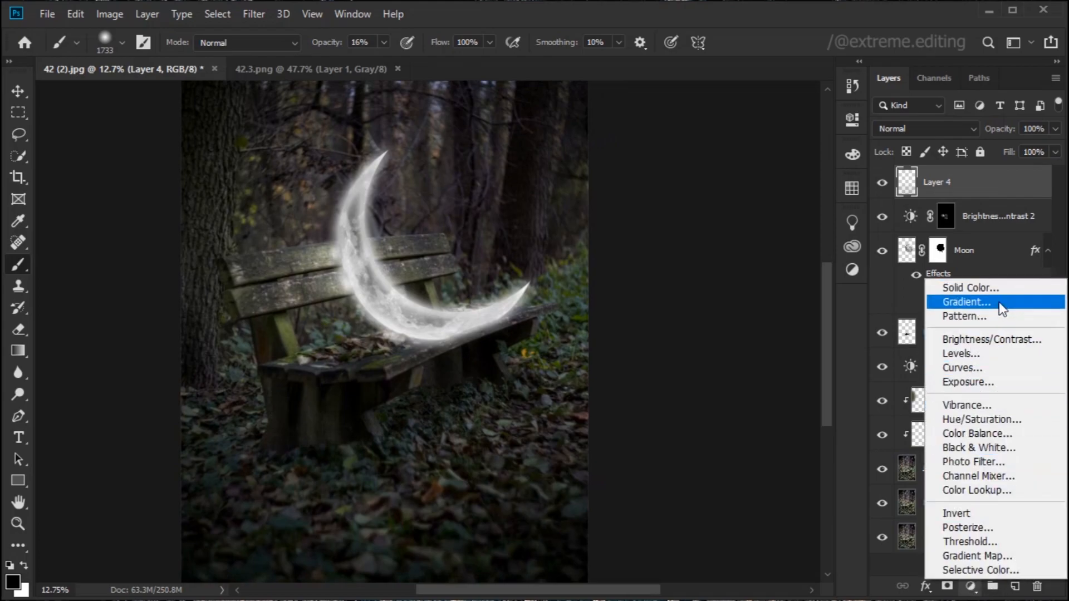
click(1002, 341)
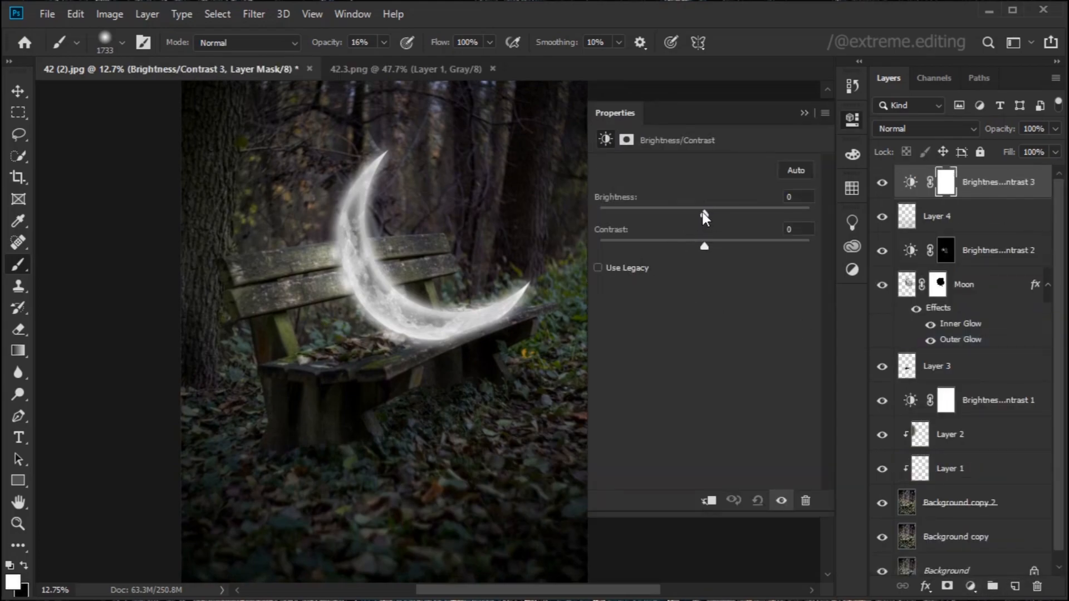
drag(706, 211, 759, 211)
drag(708, 247, 764, 243)
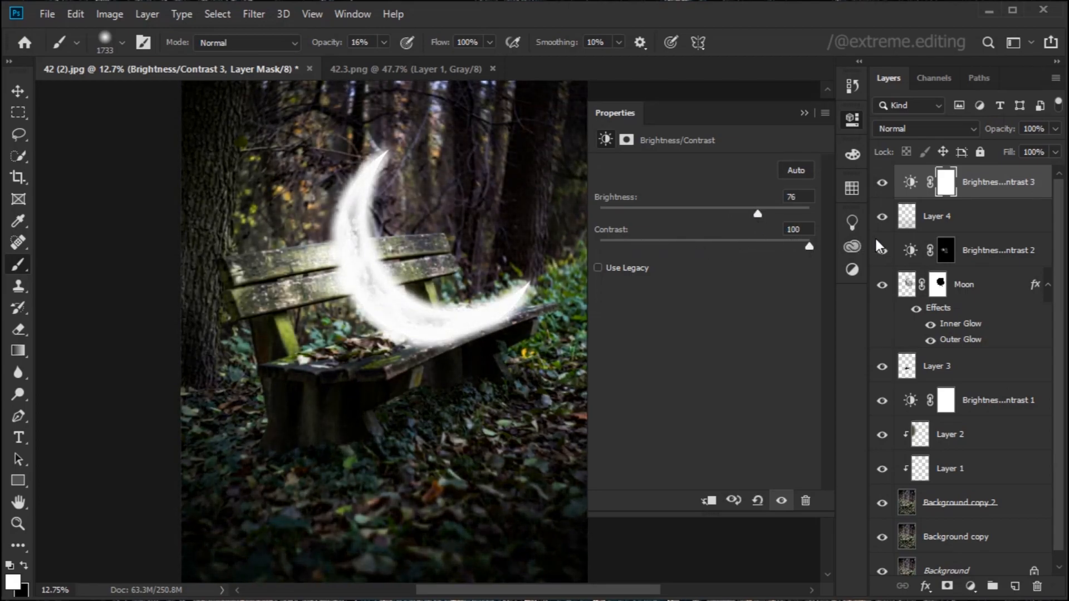
drag(809, 246, 486, 245)
drag(732, 244, 724, 246)
drag(760, 214, 775, 212)
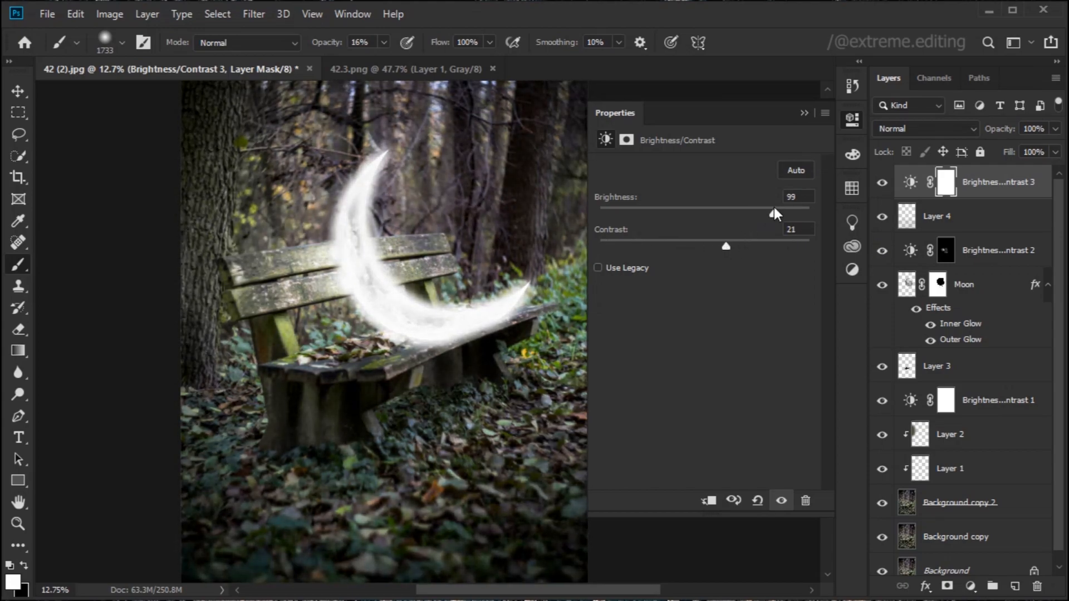
click(804, 113)
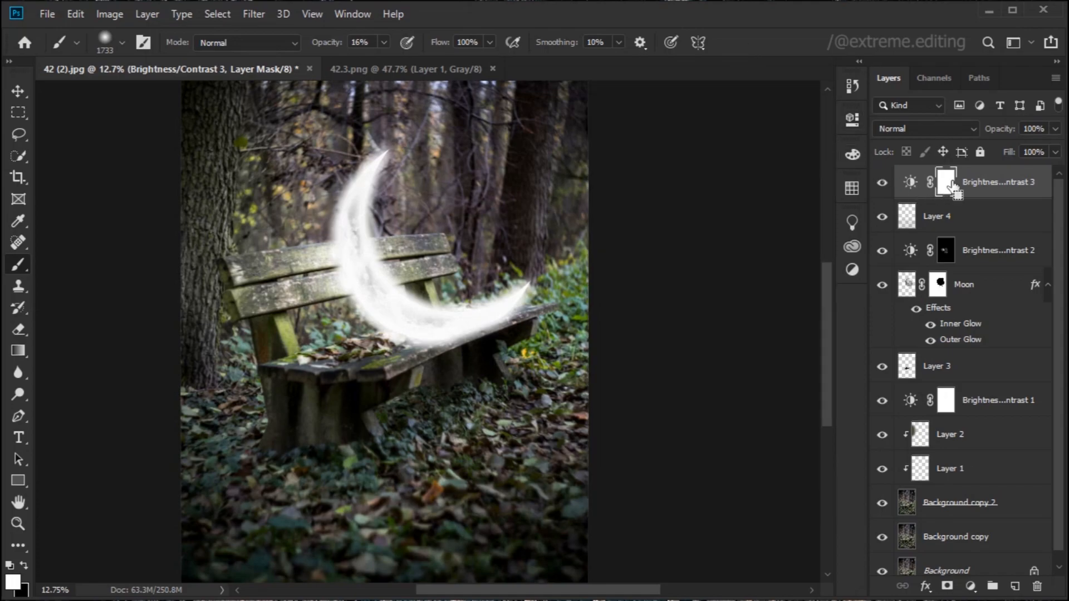
Invert the new Brightness/Contrast mask to black, shrink the white brush for the fallen leaves and raise its opacity to 100%.
key(ctrl+i)
scroll(485, 464, up, 4)
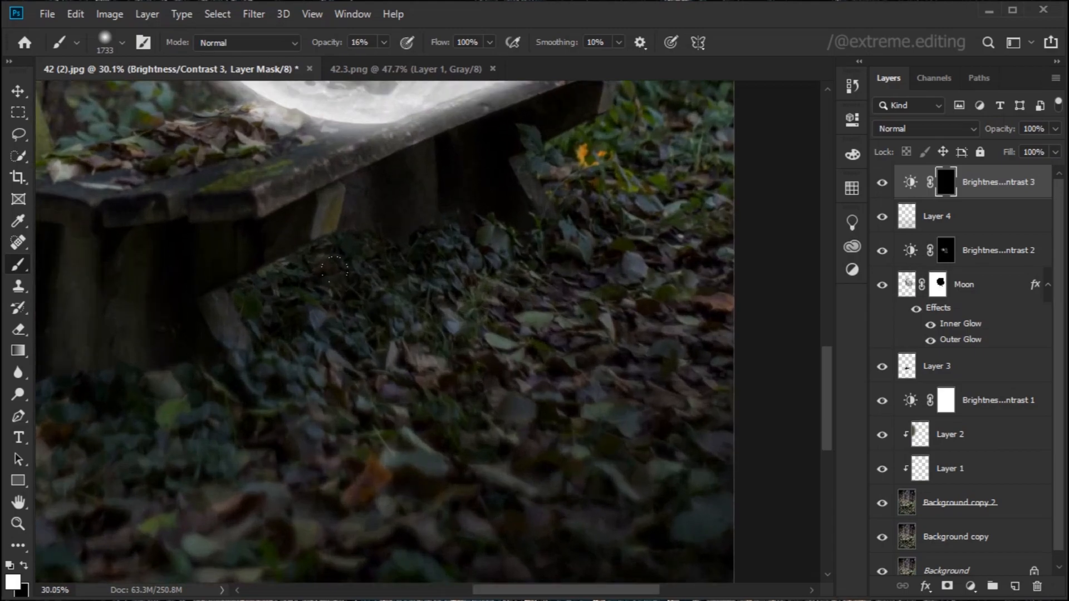
scroll(481, 462, up, 1)
mouse_move(500, 406)
mouse_down()
mouse_move(450, 418)
mouse_move(196, 418)
mouse_up()
scroll(412, 433, up, 7)
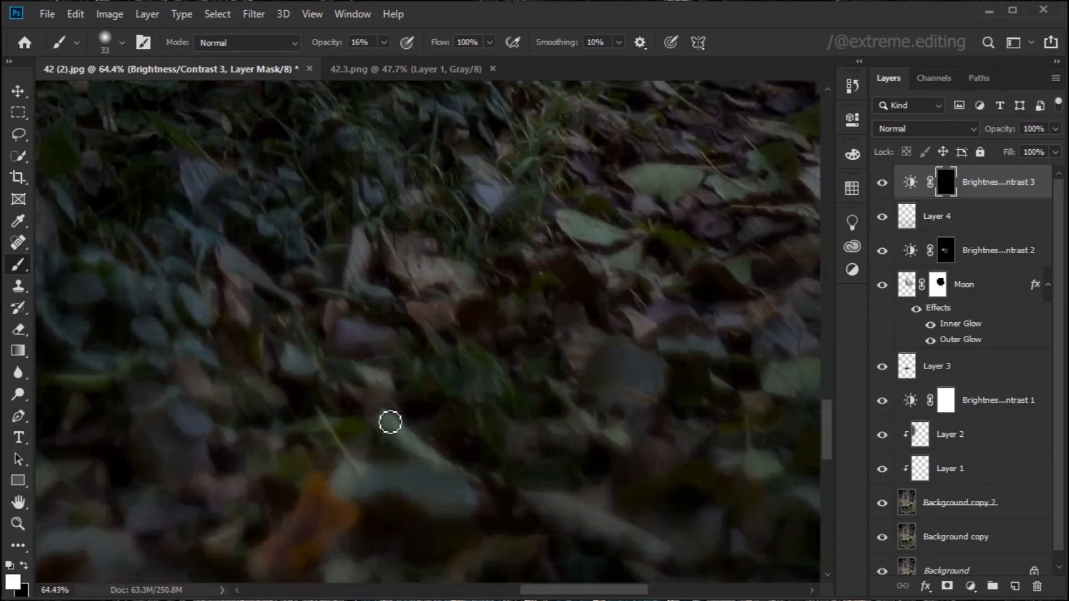
drag(393, 428, 399, 384)
drag(327, 42, 446, 46)
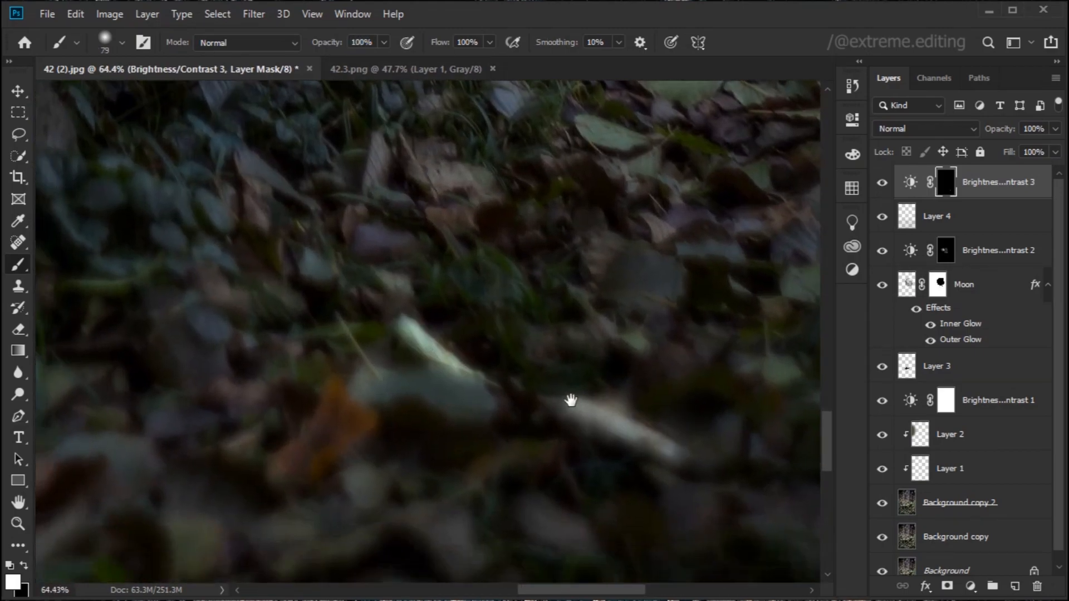
Brighten individual fallen leaves in front of the bench with a 79 px white brush at 100% opacity.
drag(362, 386, 483, 400)
drag(501, 184, 457, 346)
drag(454, 256, 467, 269)
drag(334, 278, 376, 332)
drag(376, 362, 365, 398)
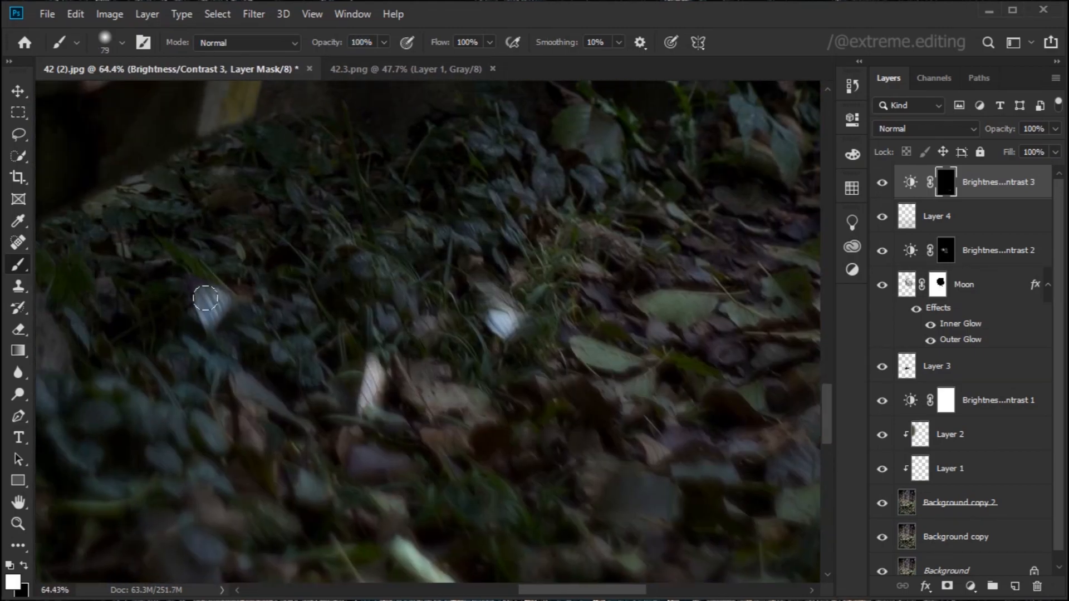
drag(204, 301, 212, 323)
Spread softer light over the leafy ground in front of the bench at 54% brush opacity, using 554 px and 1824 px brush sizes.
scroll(454, 231, down, 10)
scroll(437, 279, up, 8)
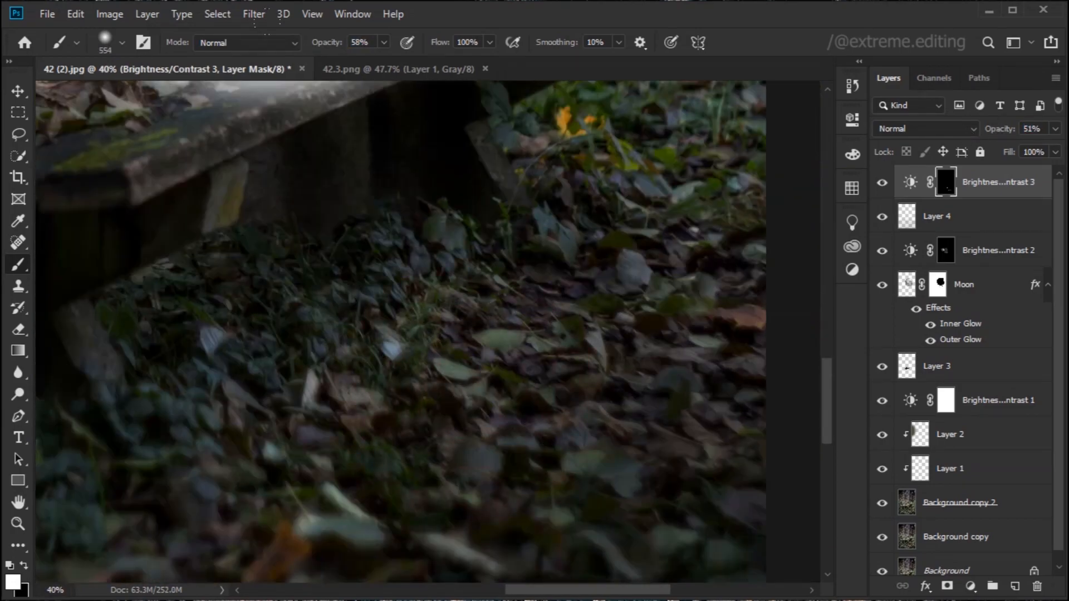
scroll(436, 454, down, 5)
drag(436, 455, 462, 417)
drag(392, 417, 398, 425)
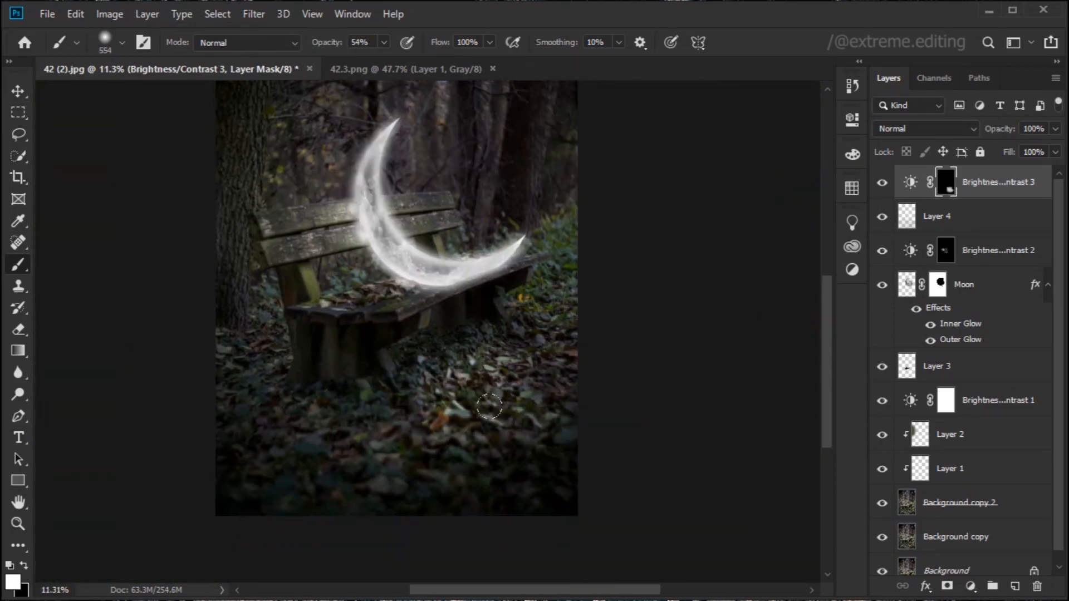
scroll(394, 376, down, 1)
scroll(565, 353, down, 3)
scroll(566, 334, up, 2)
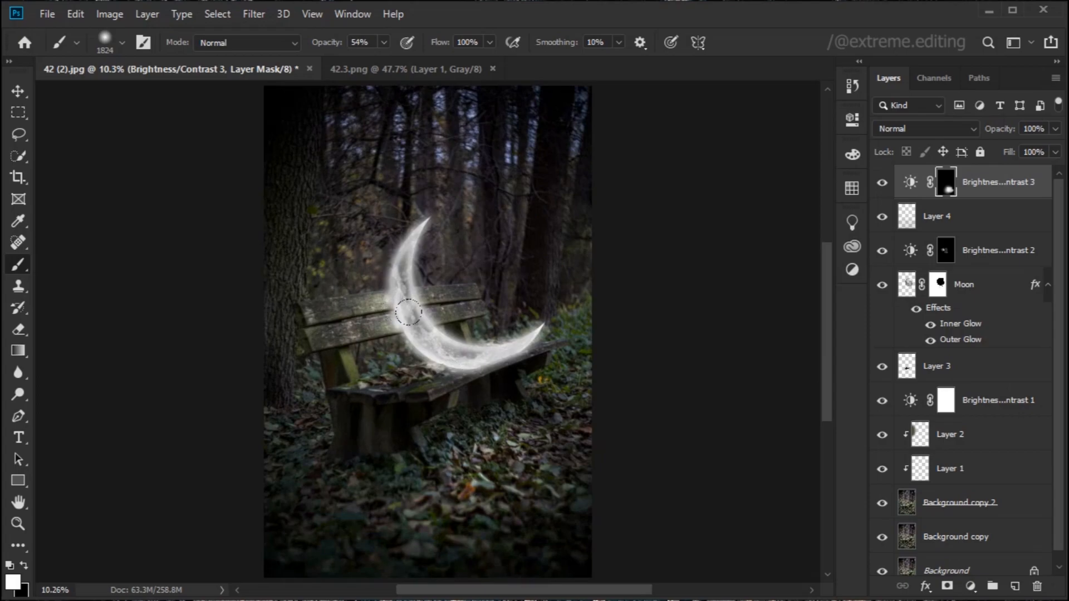
Reduce the brush to 309 px and add a Levels adjustment with midtones at 1.38 and white input at 181.
scroll(409, 313, up, 5)
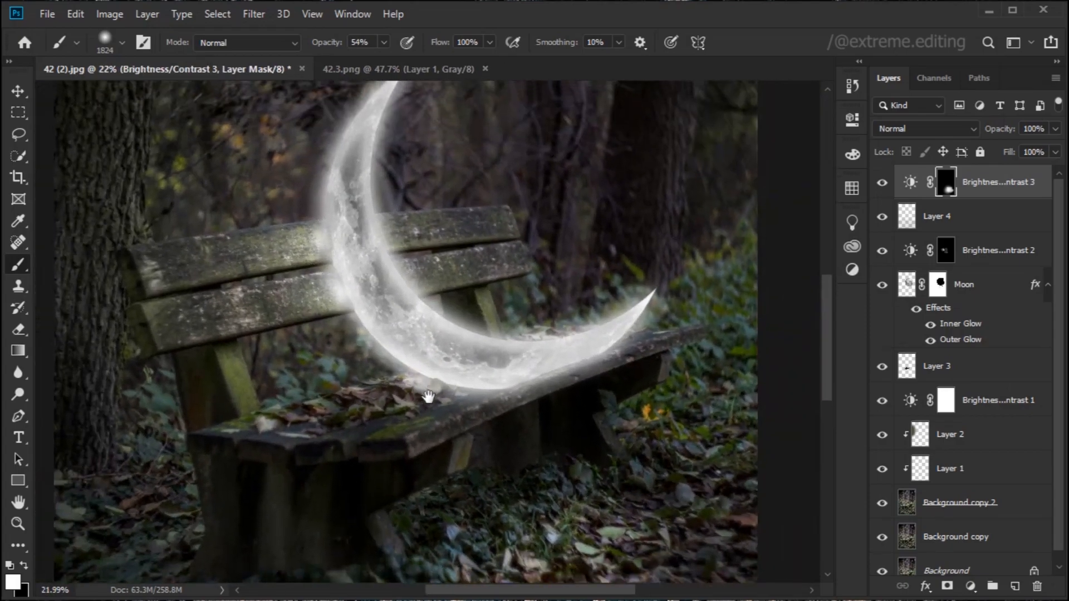
scroll(413, 349, up, 1)
scroll(295, 312, up, 3)
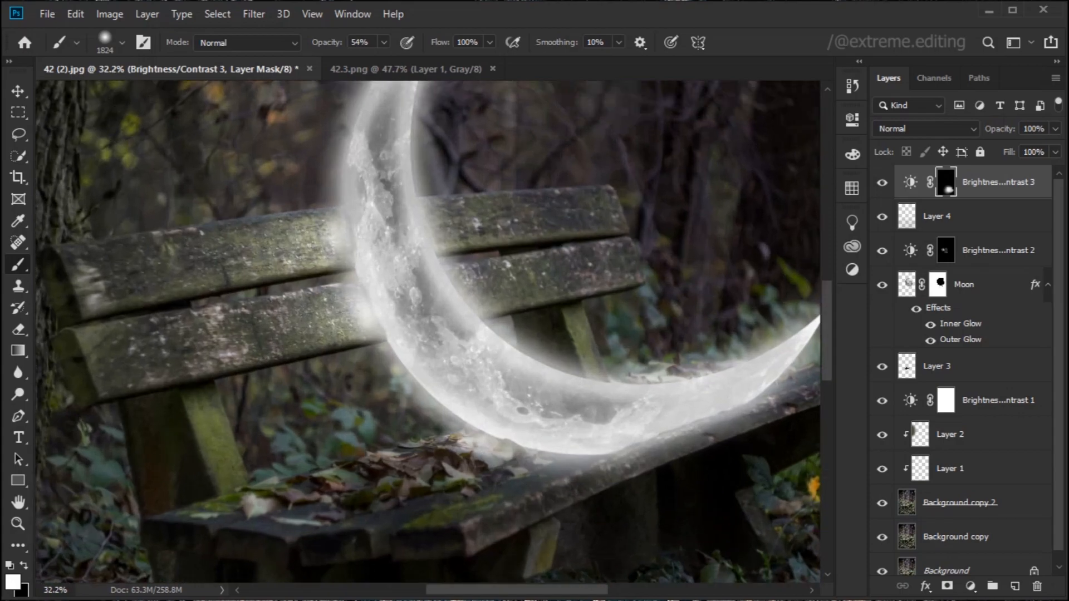
alt+right_click(454, 330)
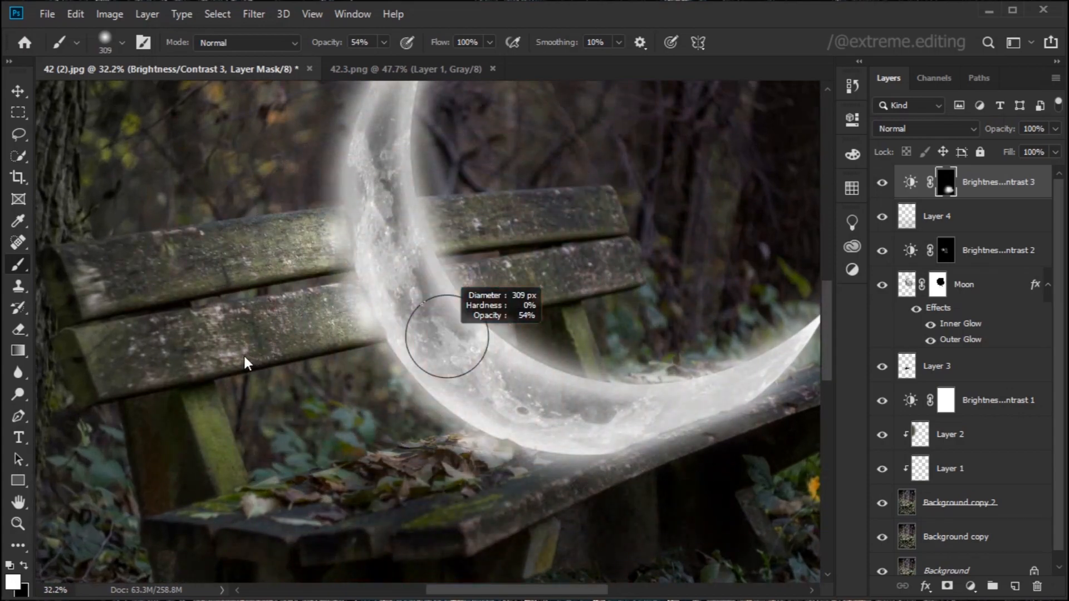
scroll(440, 334, up, 1)
click(968, 586)
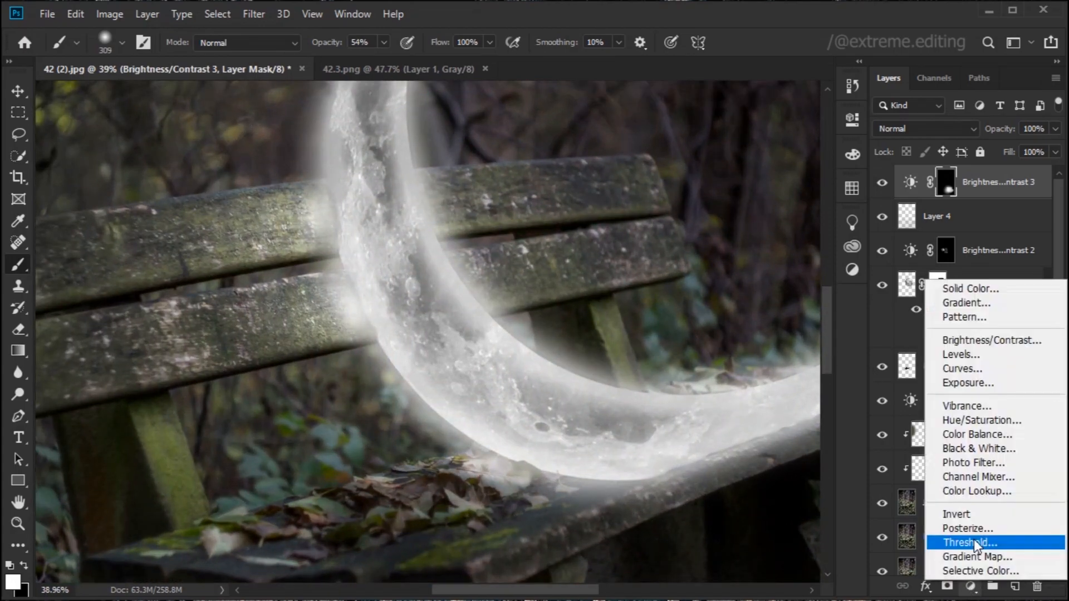
click(979, 355)
drag(716, 288, 694, 299)
drag(620, 283, 589, 285)
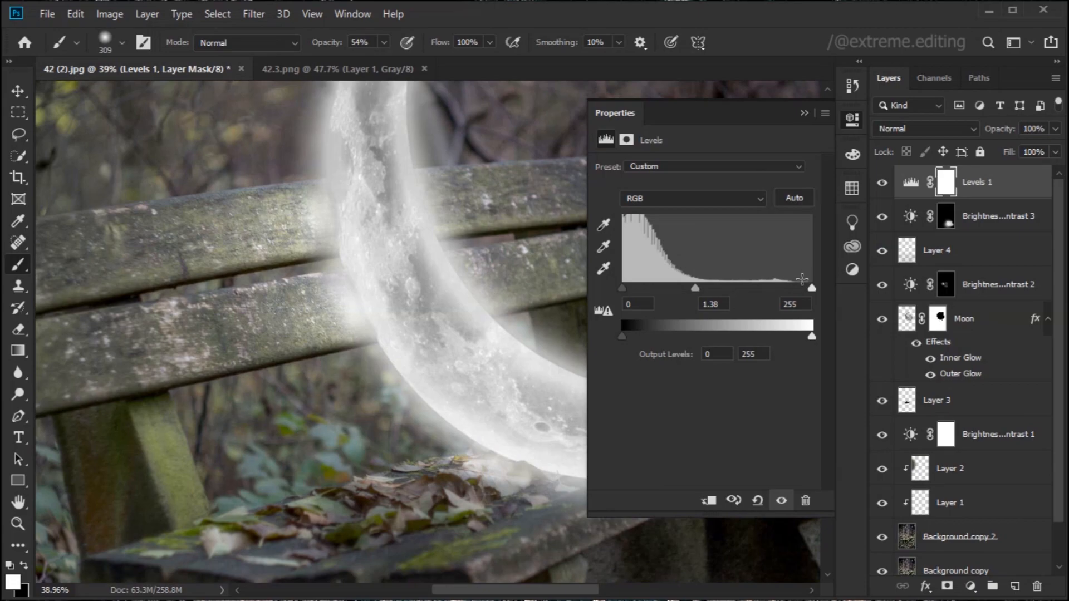
drag(812, 288, 757, 287)
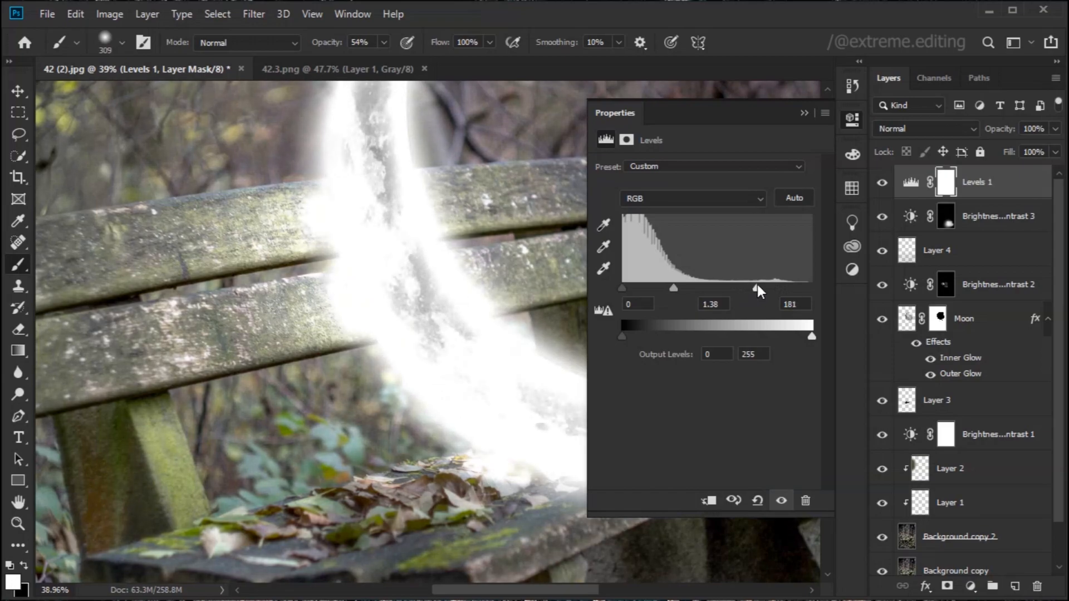
click(804, 113)
Compare the image with and without the Levels adjustment, and invert its mask to black.
scroll(502, 407, down, 6)
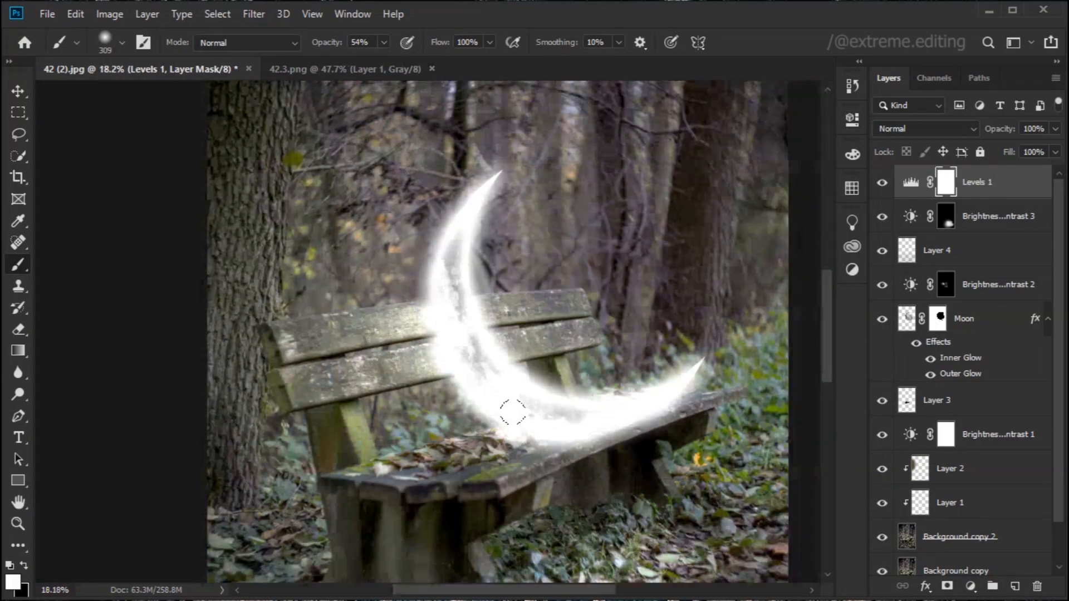
click(881, 183)
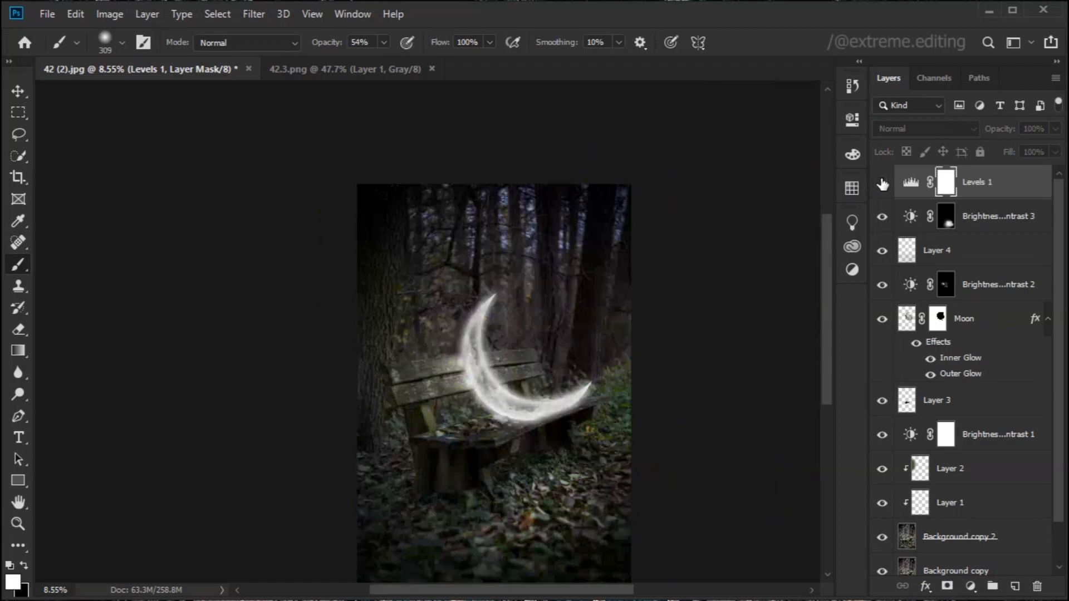
click(882, 184)
click(882, 183)
click(882, 183)
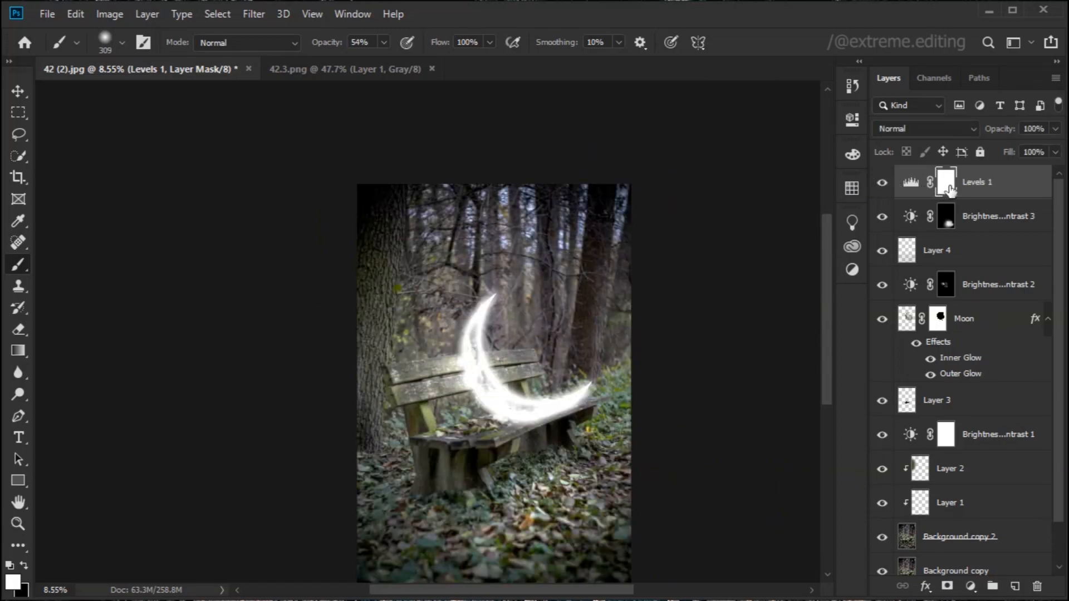
key(ctrl+i)
Paint light along the backrest plank's lower edge with a 27 px white brush at 100% opacity, and clean up the overspill in black.
scroll(708, 321, up, 8)
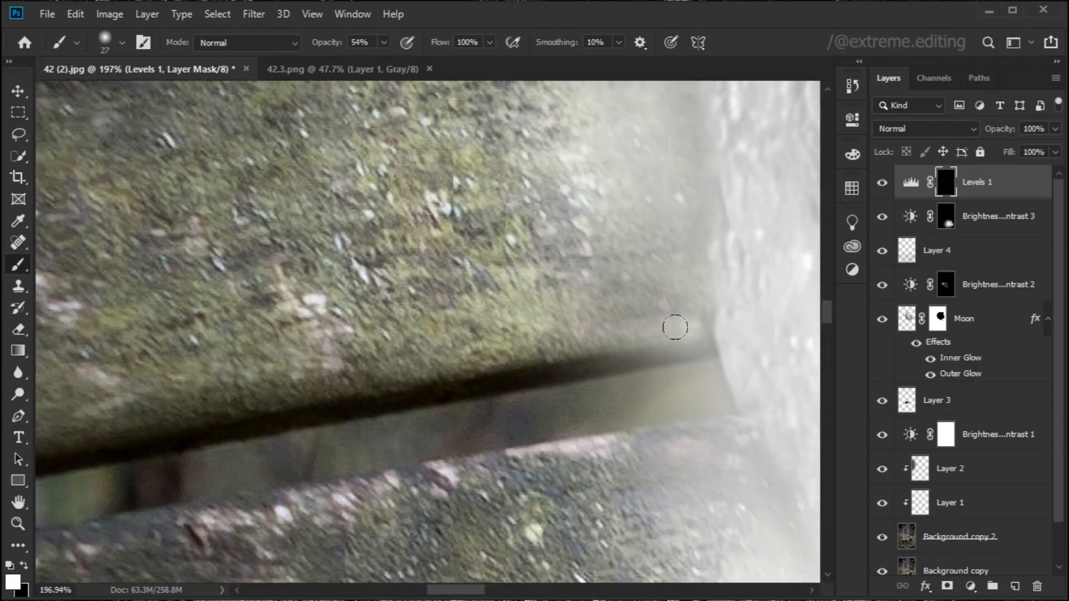
scroll(644, 321, down, 4)
scroll(362, 392, up, 5)
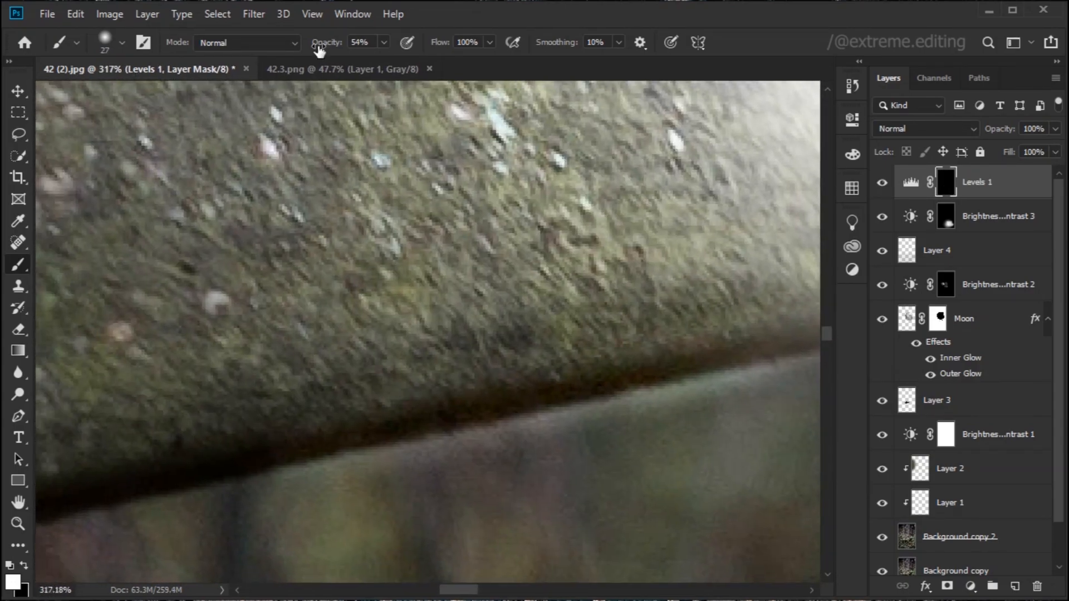
key(0)
scroll(230, 400, up, 2)
scroll(230, 399, down, 6)
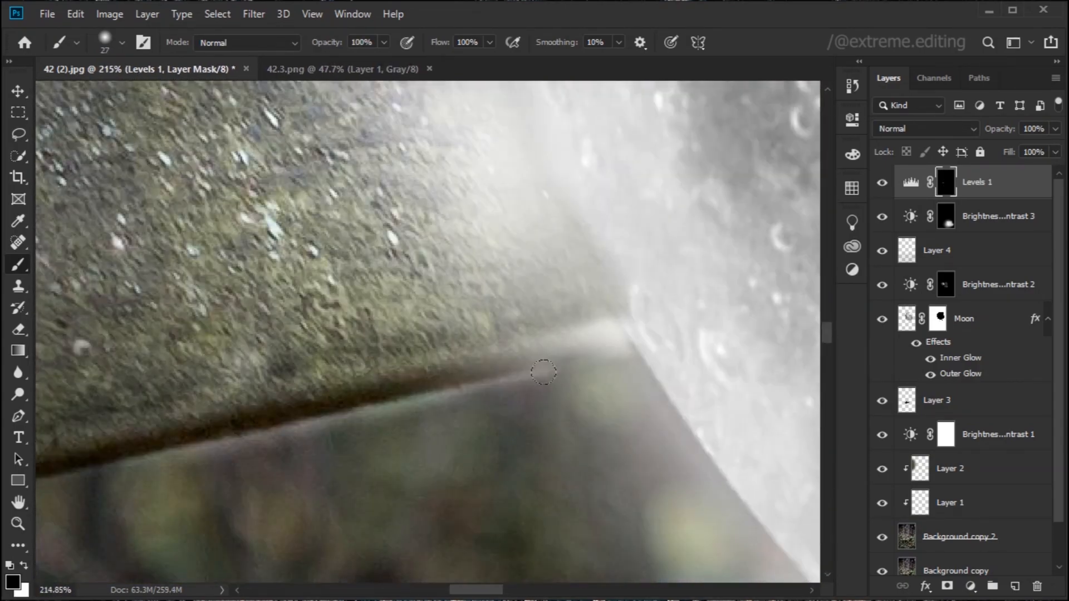
key(x)
drag(386, 424, 415, 429)
key(x)
Brighten the backrest planks beside the crescent with a 93 px white brush at 49% opacity.
key(4)
key(9)
scroll(366, 297, down, 3)
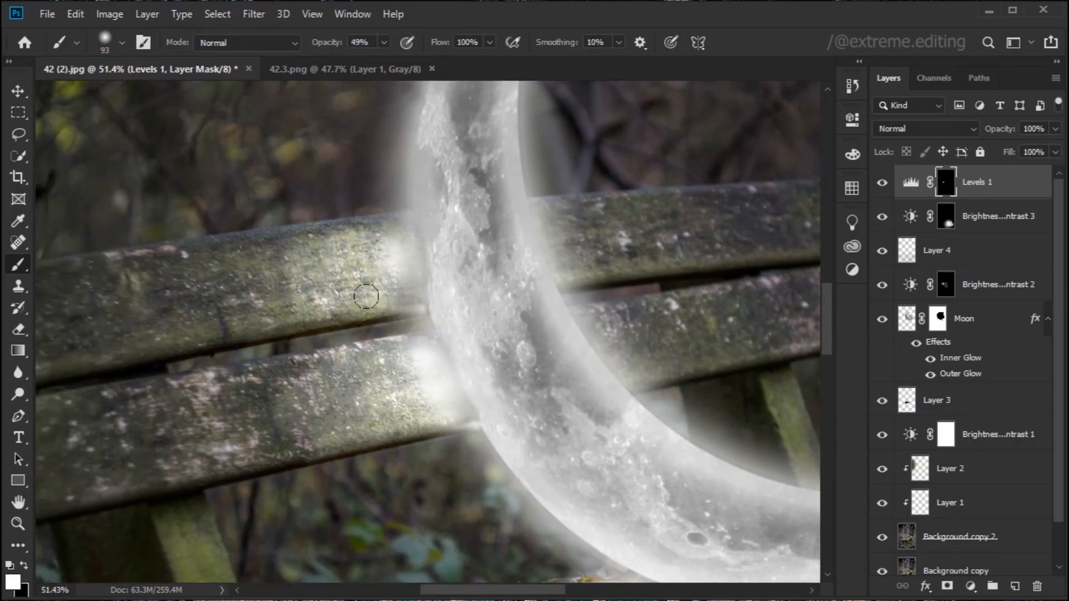
drag(223, 261, 224, 309)
scroll(366, 297, down, 4)
Enlarge the white brush and extend the crescent's light farther across the bench.
key(])
key(])
key(])
key(])
key(])
key(])
scroll(334, 296, up, 2)
mouse_move(292, 306)
mouse_down()
mouse_move(394, 296)
mouse_move(173, 369)
mouse_up()
scroll(214, 362, up, 4)
scroll(228, 490, up, 5)
drag(201, 284, 254, 479)
scroll(245, 267, down, 12)
scroll(530, 327, up, 6)
drag(491, 301, 446, 301)
click(491, 301)
scroll(474, 301, up, 1)
drag(278, 362, 360, 387)
drag(83, 445, 198, 425)
Blend broader soft light over the bench and its leaves on the Levels mask with a large white brush at 41% opacity.
scroll(294, 389, down, 4)
scroll(334, 392, up, 4)
scroll(406, 393, down, 4)
mouse_move(406, 393)
mouse_down()
mouse_move(352, 427)
mouse_move(310, 576)
mouse_up()
scroll(326, 240, up, 3)
drag(301, 225, 236, 259)
drag(167, 167, 329, 112)
mouse_move(167, 557)
mouse_down()
mouse_move(329, 312)
mouse_move(276, 346)
mouse_up()
scroll(329, 312, down, 2)
scroll(317, 359, up, 7)
scroll(312, 384, down, 7)
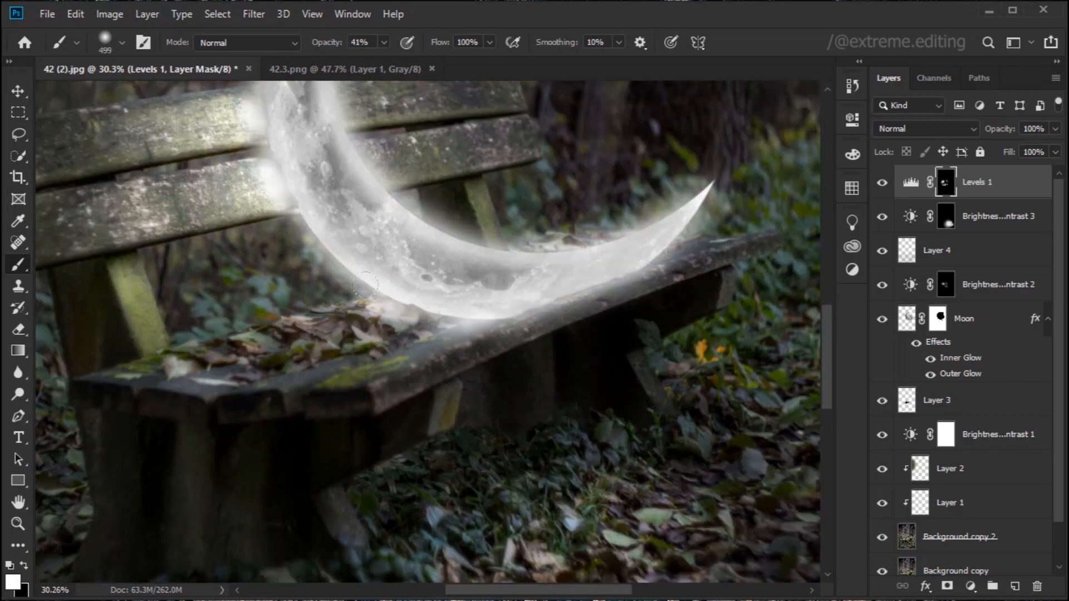
Add a Brightness/Contrast adjustment above Levels 1 with Brightness -131, and invert its mask to black.
scroll(743, 265, up, 1)
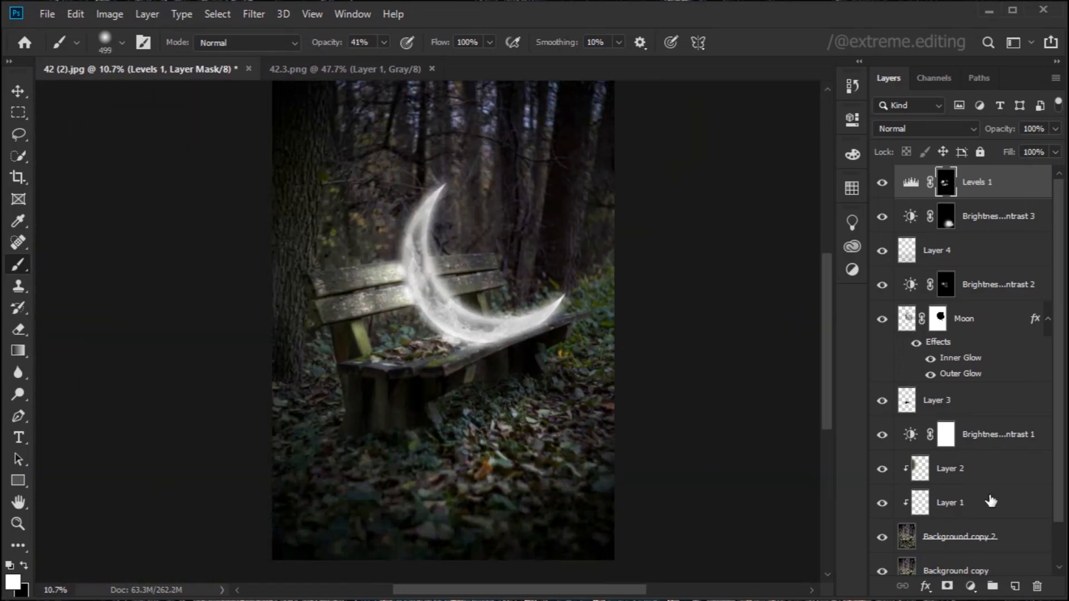
click(971, 587)
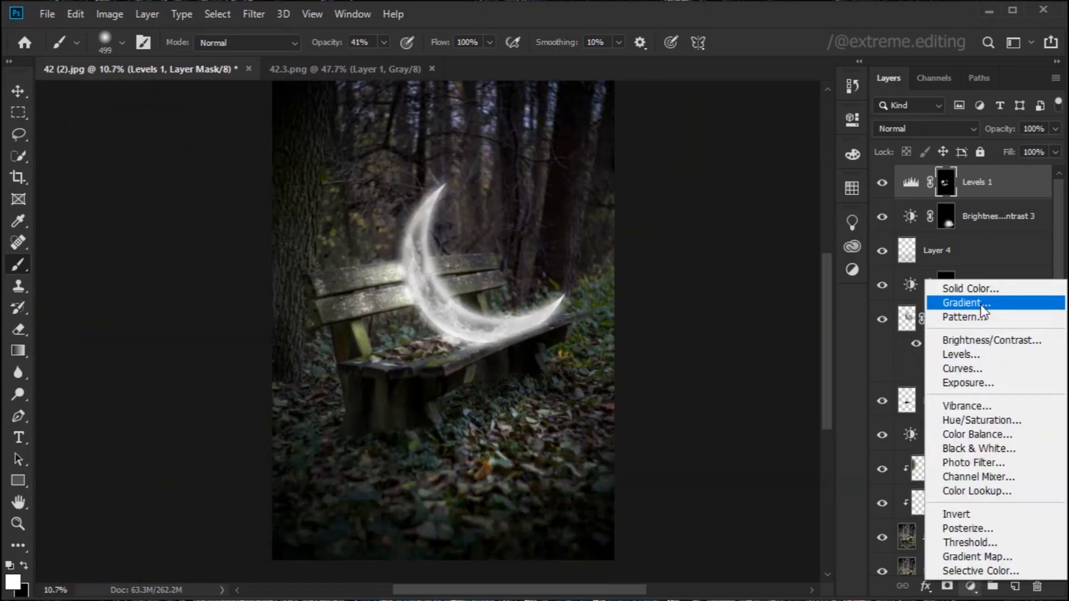
click(987, 344)
drag(704, 214, 615, 222)
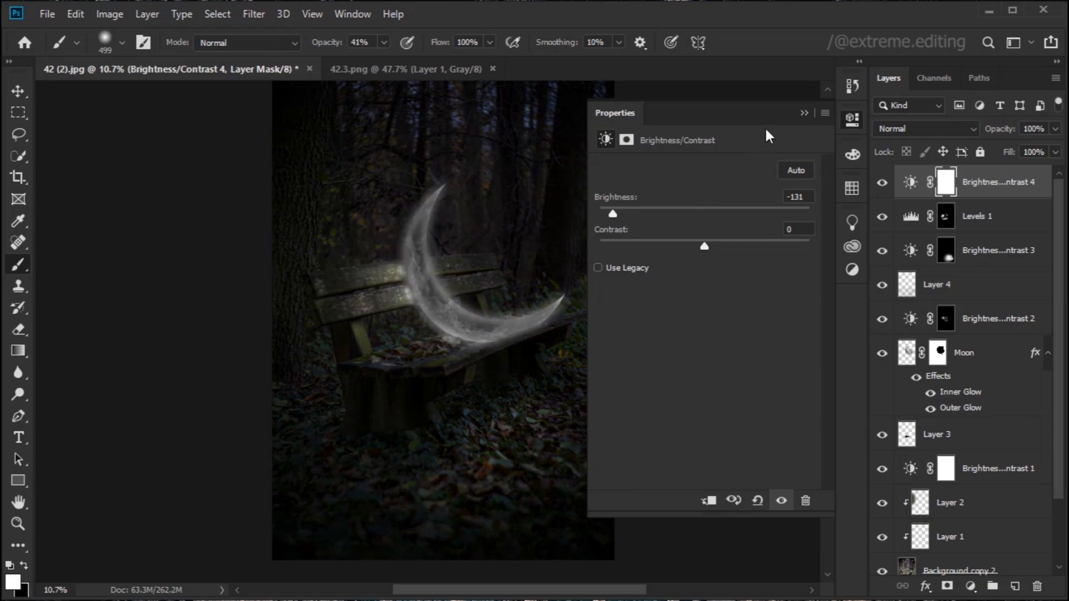
click(799, 110)
scroll(585, 486, down, 3)
drag(539, 340, 507, 355)
scroll(470, 432, up, 8)
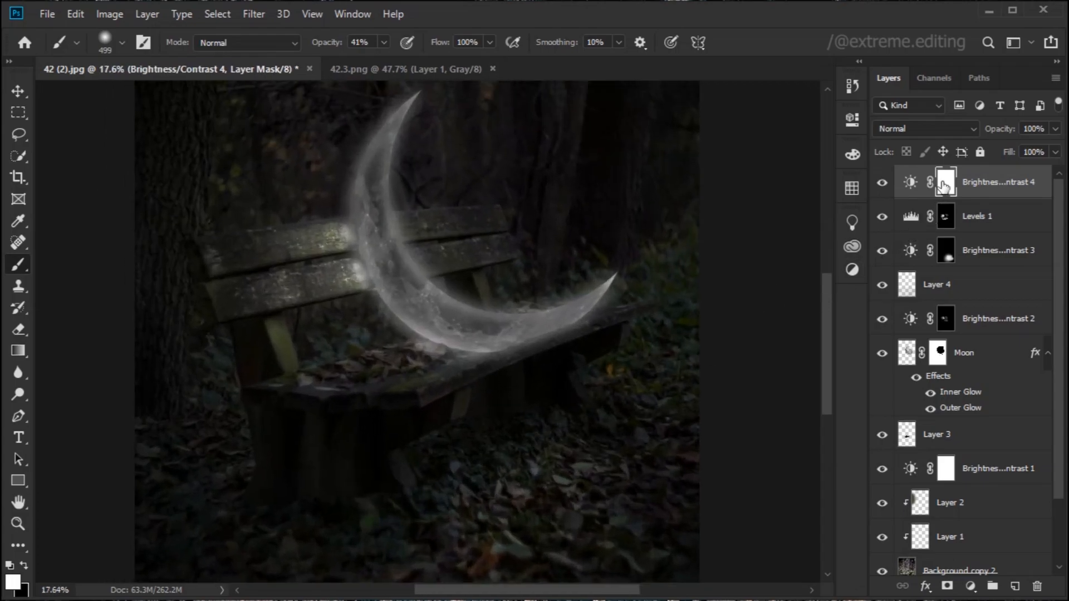
key(ctrl+i)
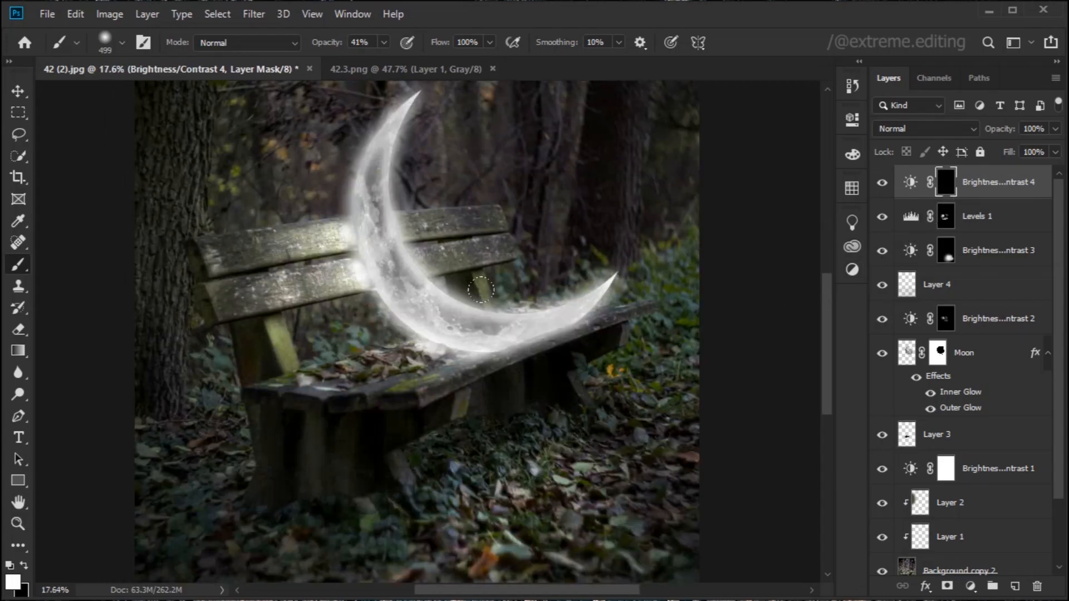
Paint shadow beneath the bench seat on the new adjustment's mask with a 284 px white brush at 41% opacity.
scroll(446, 412, up, 9)
drag(537, 417, 523, 384)
scroll(512, 313, up, 1)
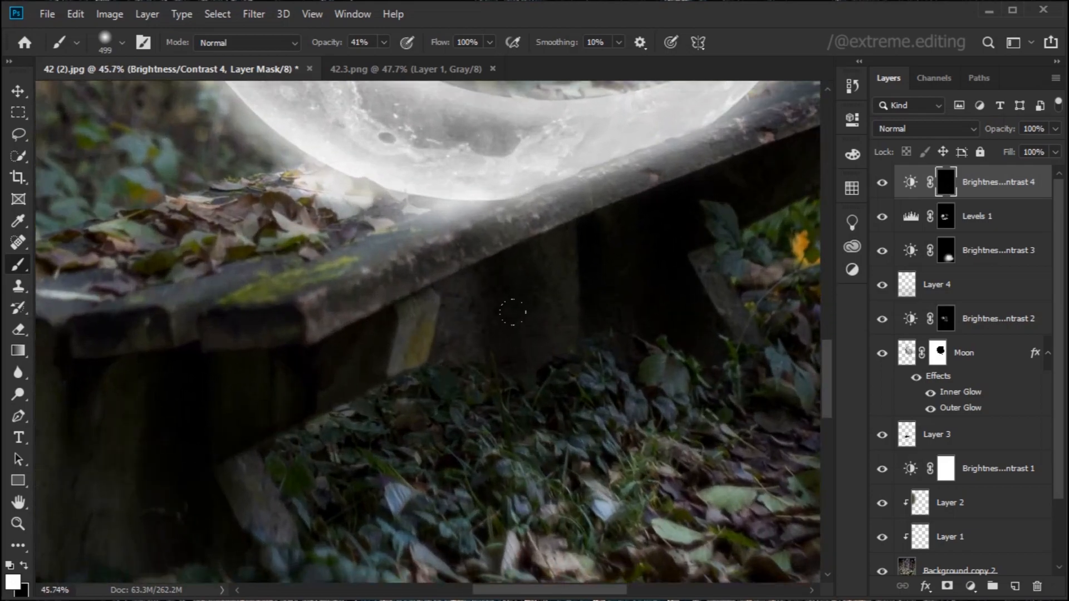
mouse_move(646, 325)
mouse_down()
mouse_move(562, 390)
mouse_move(494, 409)
mouse_move(435, 409)
mouse_up()
scroll(565, 389, up, 4)
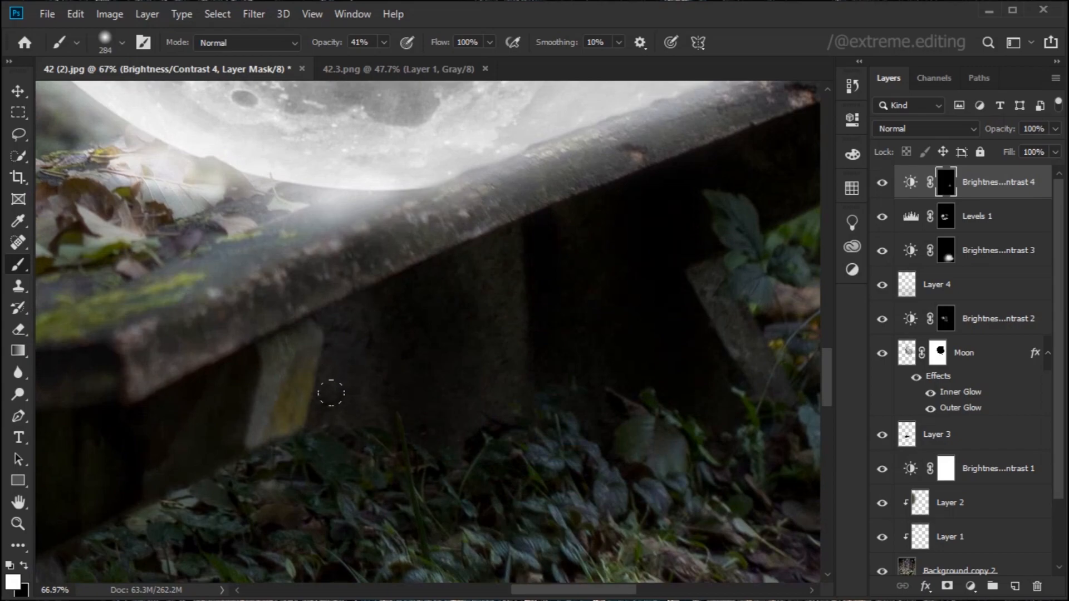
drag(512, 324, 559, 396)
drag(684, 212, 262, 362)
mouse_move(218, 375)
mouse_down()
mouse_move(255, 365)
mouse_move(423, 251)
mouse_up()
Raise the brush opacity to 100% and deepen the shadow under the bench seat.
drag(327, 43, 477, 43)
scroll(492, 341, down, 8)
scroll(492, 341, up, 3)
drag(418, 381, 509, 312)
scroll(241, 305, up, 4)
Paint light along the front edges of the seat planks on the Levels 1 mask with a 65 px white brush.
key(alt+[)
drag(250, 265, 129, 265)
scroll(251, 265, up, 8)
drag(343, 248, 353, 322)
scroll(222, 313, down, 8)
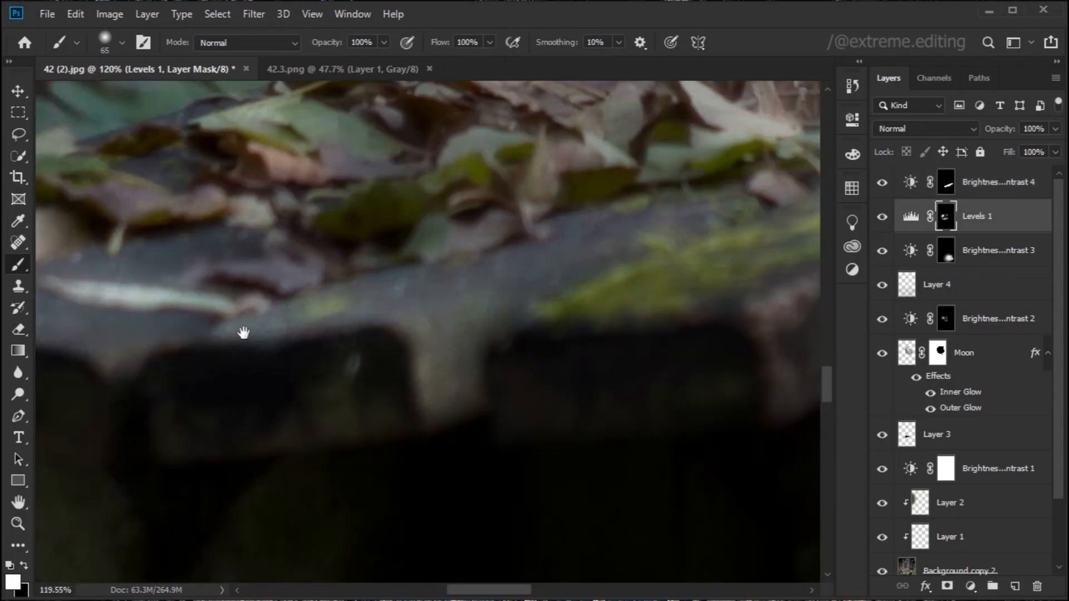
scroll(458, 378, up, 5)
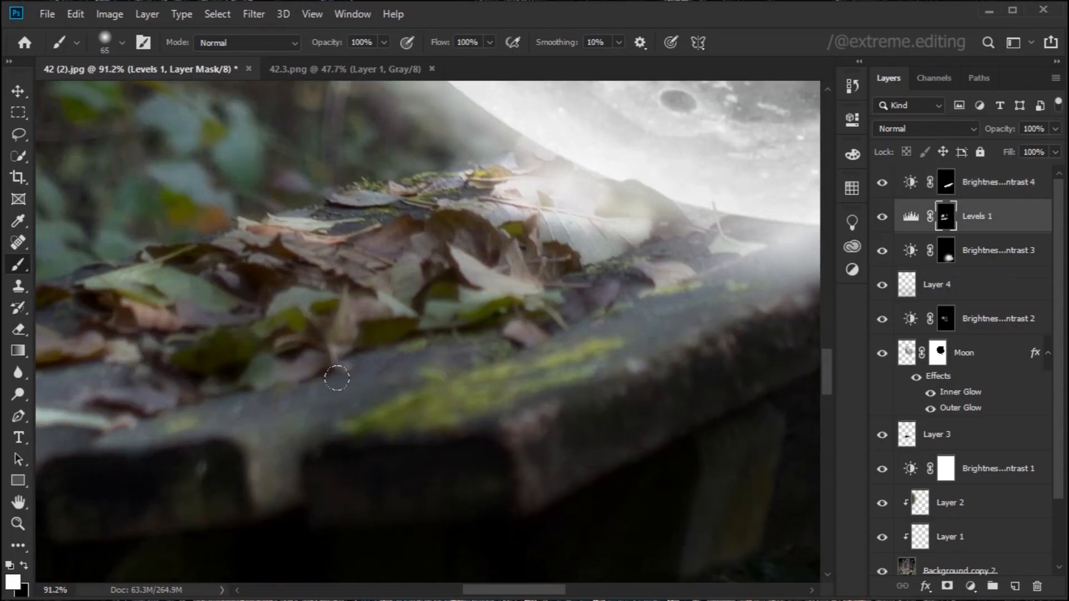
scroll(475, 356, down, 3)
drag(334, 534, 406, 392)
Darken the bench base and the ground below it on the Brightness/Contrast 4 mask with a 418 px white brush at 100% opacity.
key(alt+])
scroll(418, 392, down, 10)
scroll(599, 337, down, 5)
scroll(534, 405, down, 1)
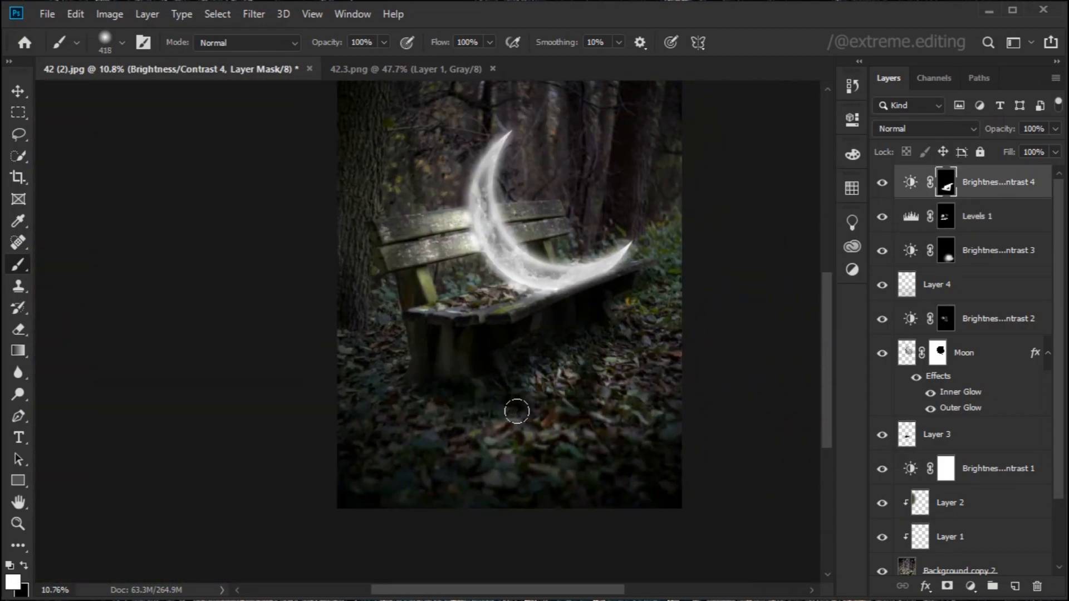
drag(476, 374, 440, 417)
mouse_move(514, 368)
mouse_down()
mouse_move(527, 375)
mouse_move(477, 351)
mouse_move(389, 412)
mouse_move(452, 360)
mouse_move(462, 398)
mouse_up()
scroll(510, 354, up, 2)
scroll(471, 379, down, 3)
scroll(343, 445, up, 1)
Soften the painted ground shadow with a 2336 px black brush at 51% opacity.
key(x)
drag(323, 44, 295, 49)
scroll(284, 378, down, 2)
scroll(505, 378, up, 1)
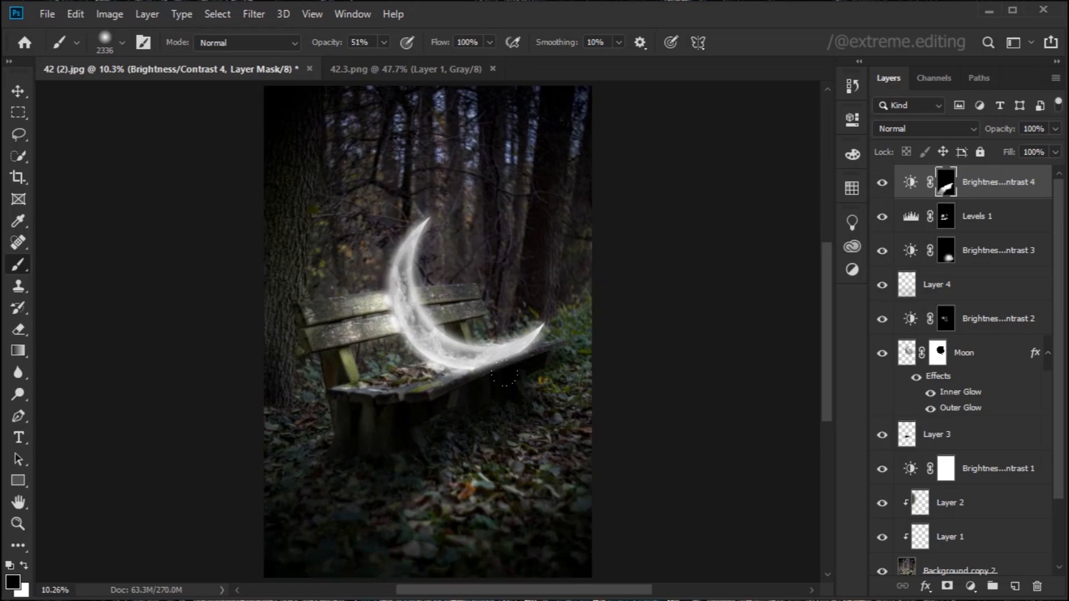
scroll(348, 373, up, 10)
click(945, 250)
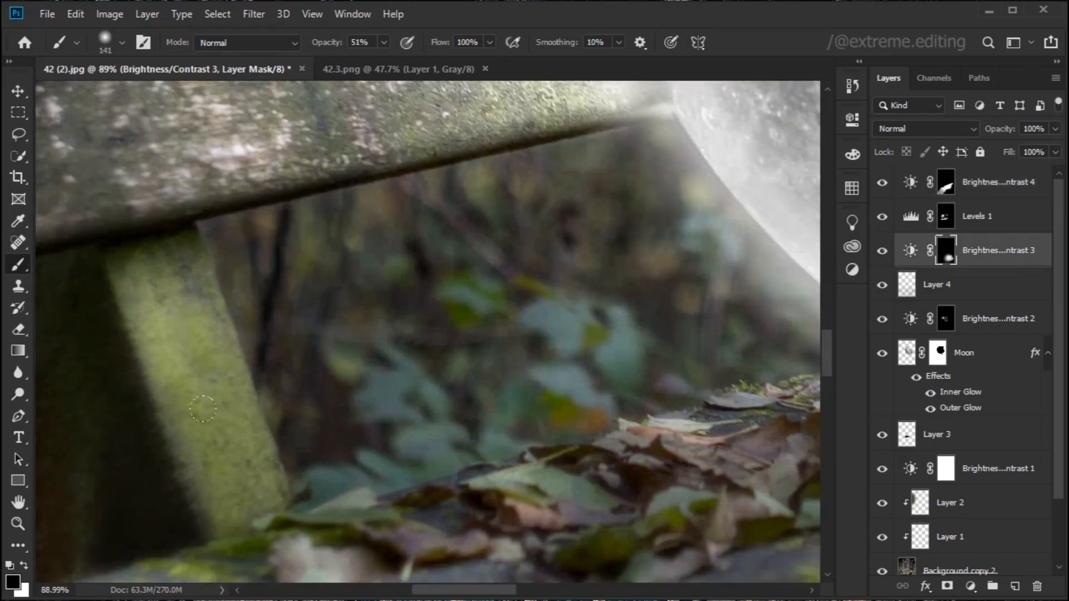
scroll(463, 432, down, 10)
scroll(598, 412, down, 2)
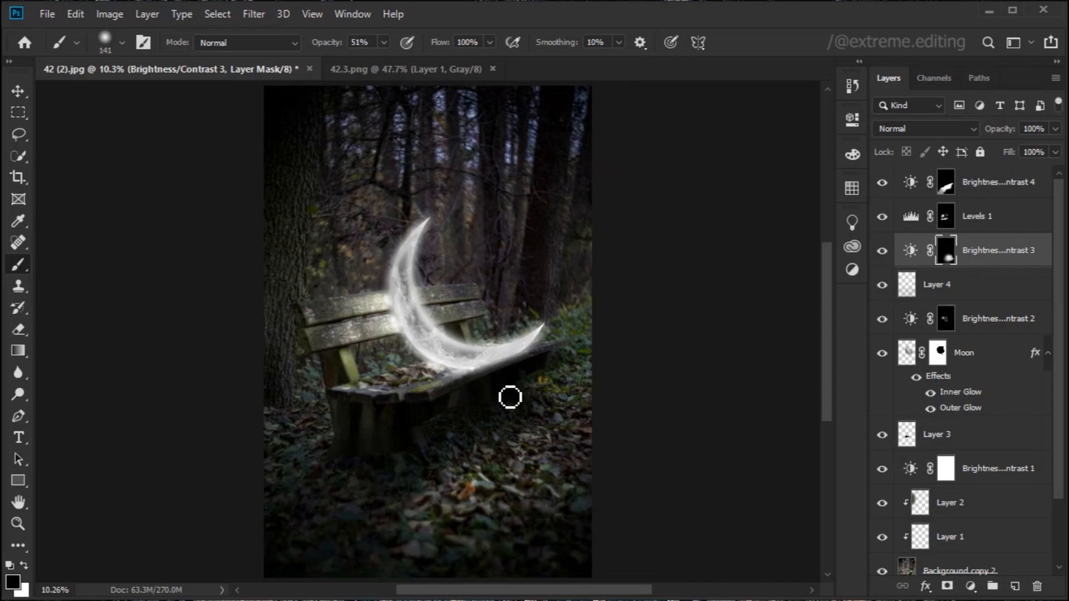
Select every layer from Background up to Brightness/Contrast 4 and merge them into a single layer.
scroll(958, 457, down, 3)
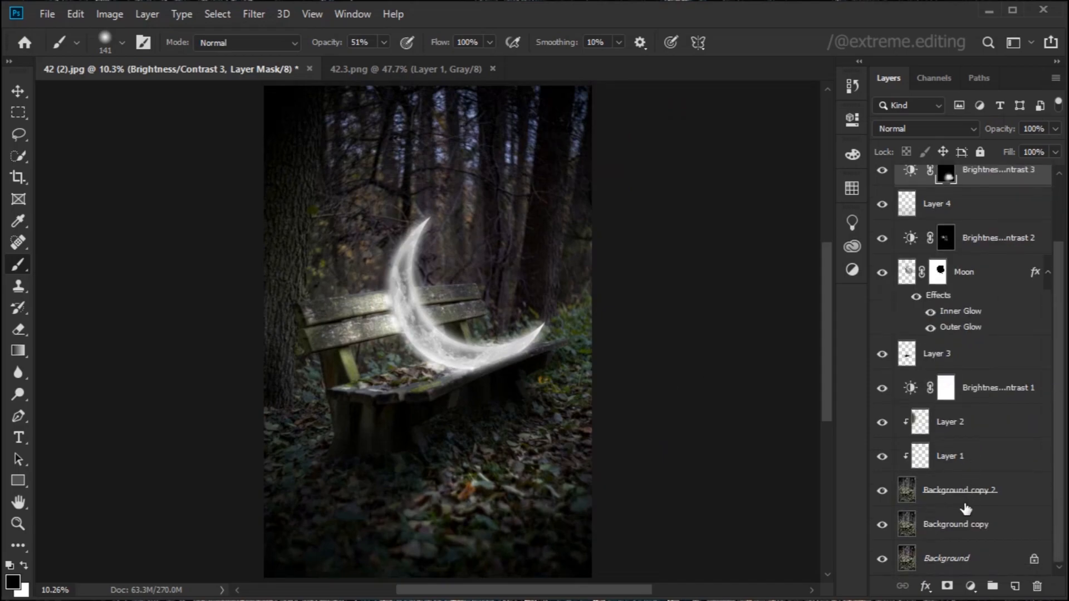
click(989, 562)
scroll(1025, 334, up, 3)
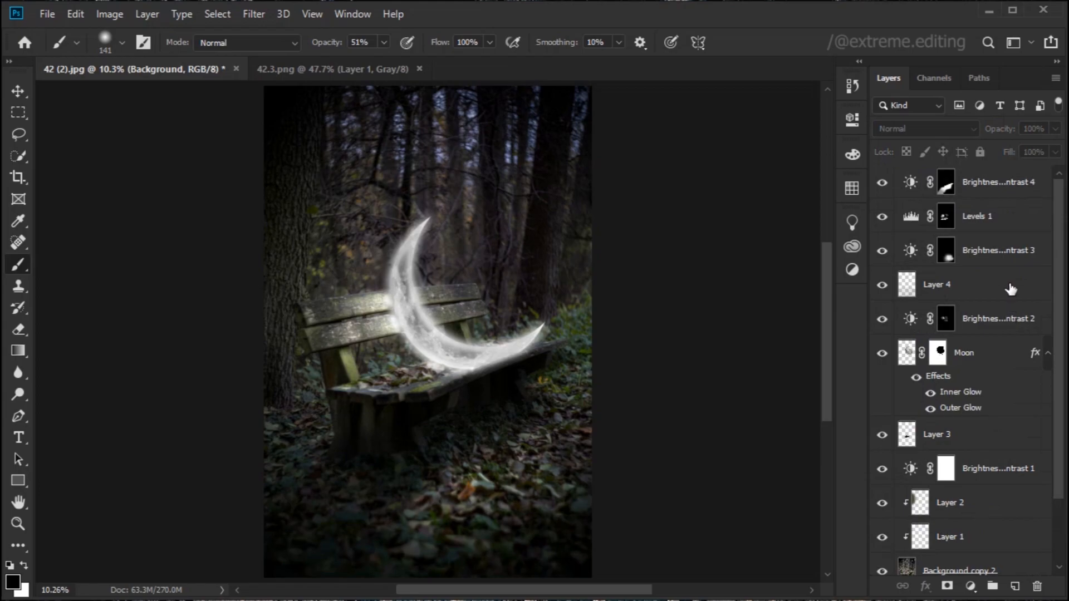
shift+click(999, 191)
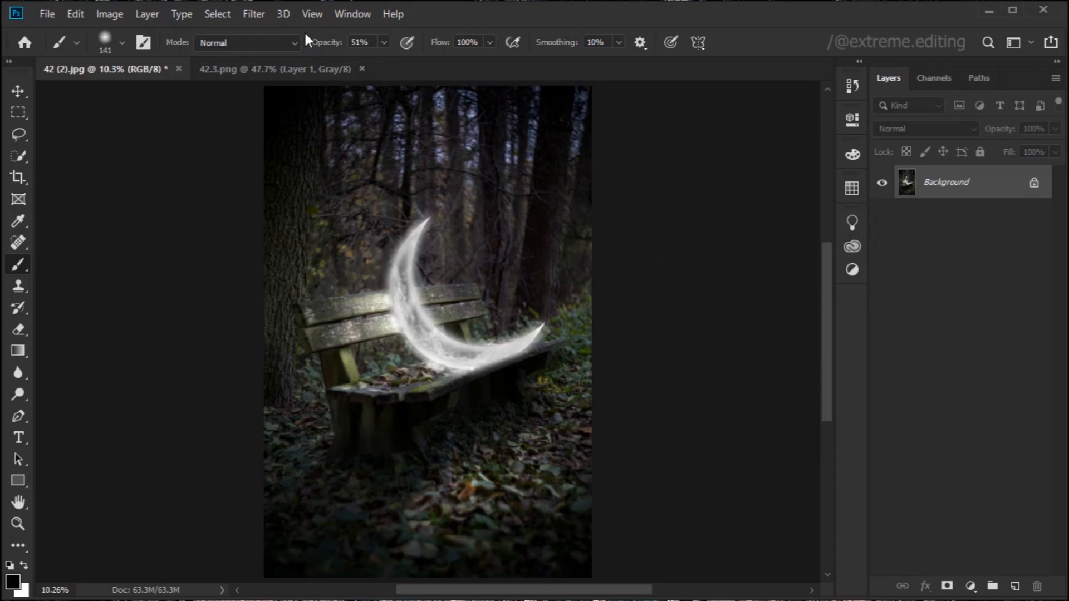
Open the merged image in the Camera Raw filter, cool its white balance, and adjust the exposure, shadows and blacks.
click(255, 14)
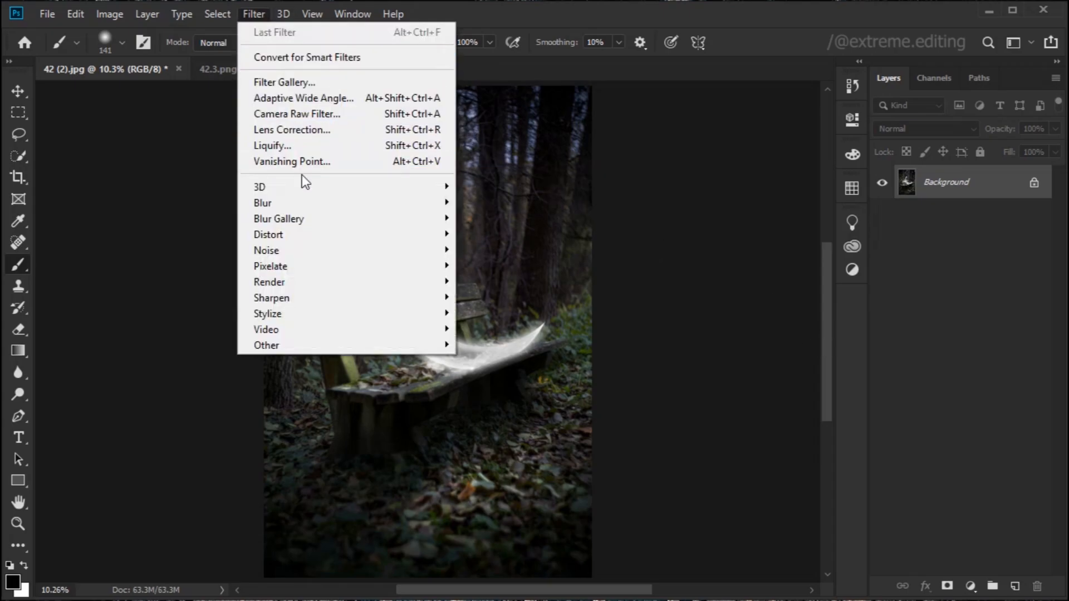
click(298, 114)
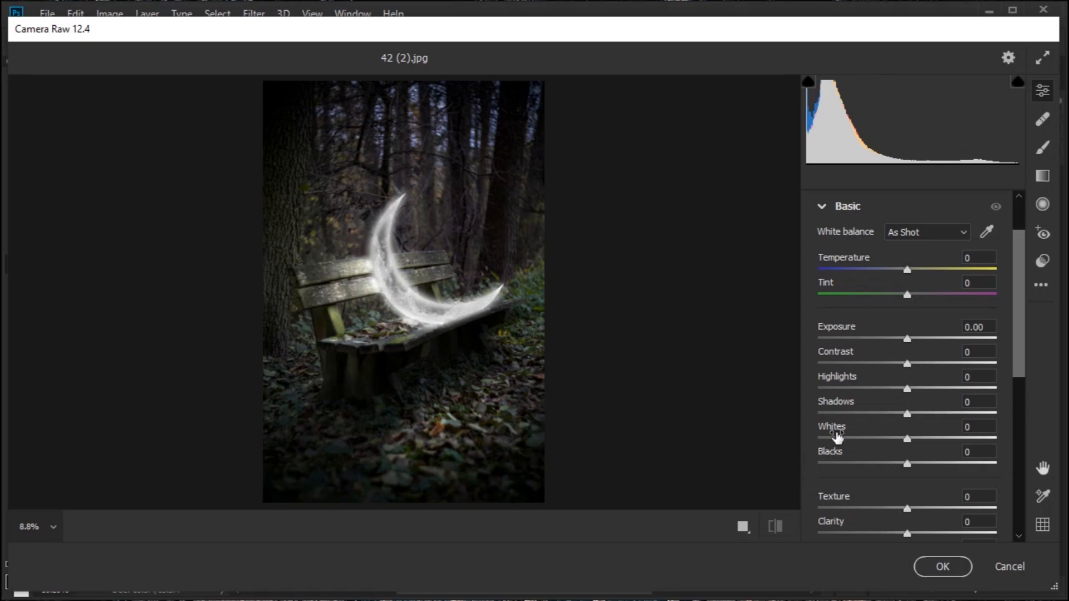
drag(908, 271, 922, 295)
drag(907, 339, 902, 363)
drag(899, 339, 905, 339)
drag(908, 464, 885, 439)
drag(907, 413, 927, 433)
scroll(909, 517, down, 3)
mouse_move(907, 453)
mouse_down()
mouse_move(954, 453)
mouse_move(908, 453)
mouse_up()
Set the split-toning highlights to hue 178 and saturation 13 with balance -43, and apply the Camera Raw filter.
click(847, 490)
scroll(981, 406, down, 3)
click(981, 406)
click(863, 493)
drag(1020, 329, 1024, 408)
click(866, 486)
scroll(865, 390, down, 2)
drag(818, 337, 841, 337)
drag(908, 383, 867, 384)
drag(818, 311, 907, 310)
click(1018, 537)
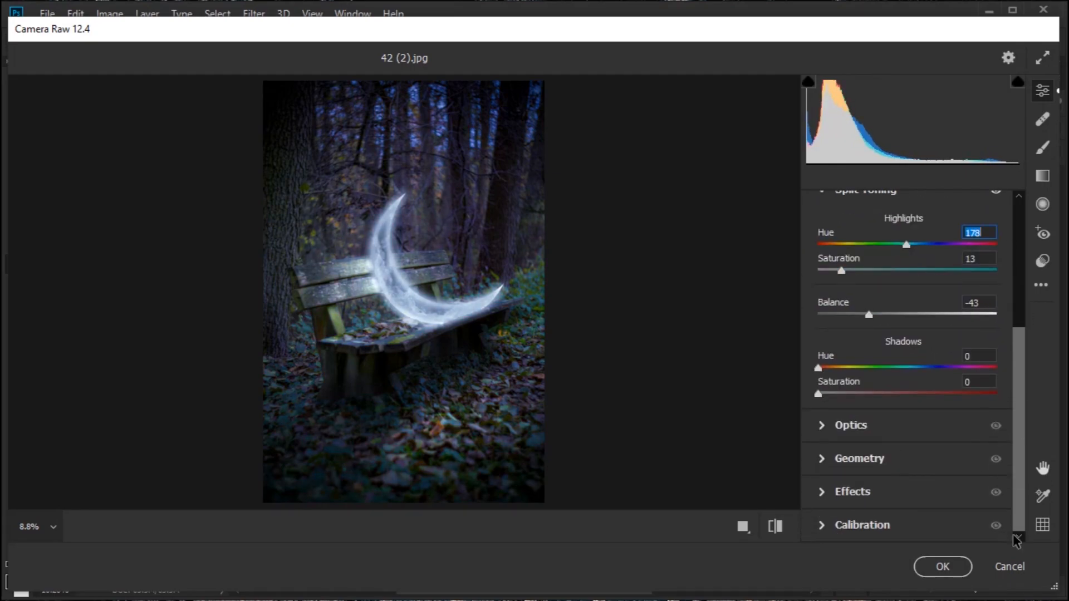
click(942, 566)
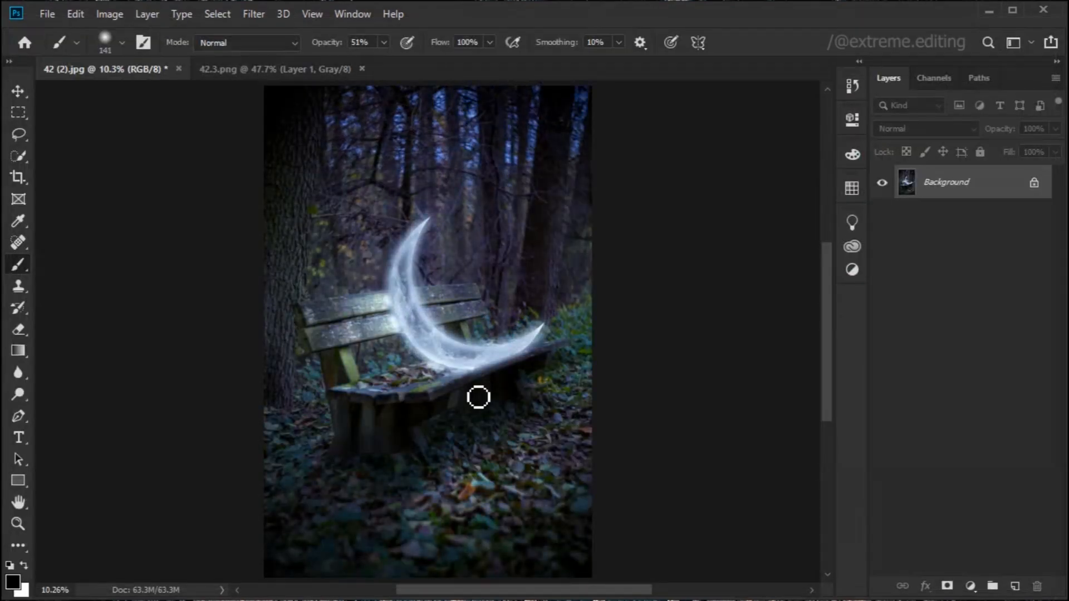
scroll(468, 425, down, 2)
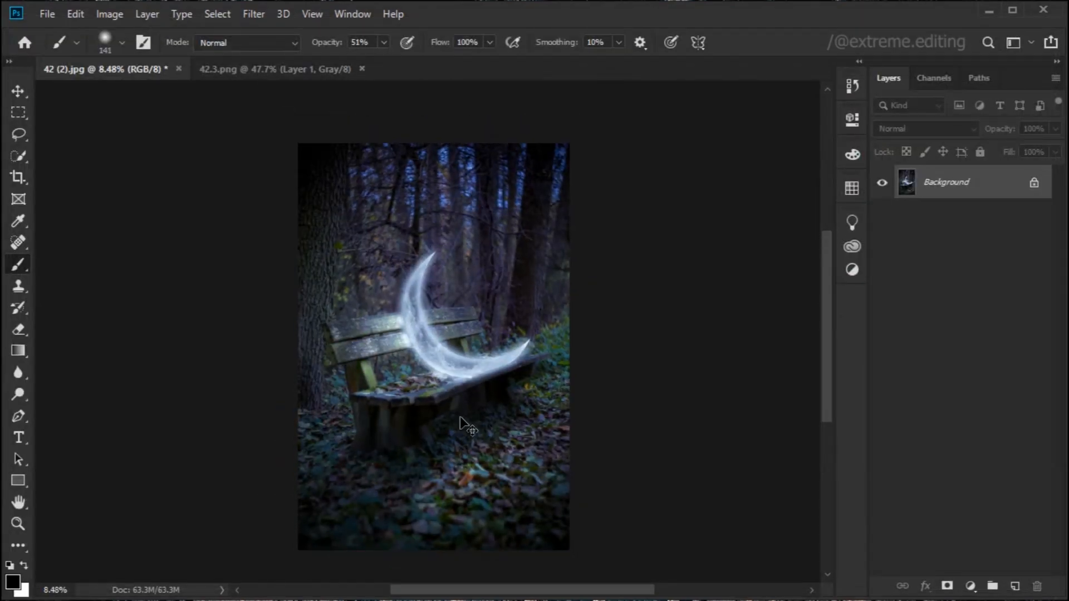